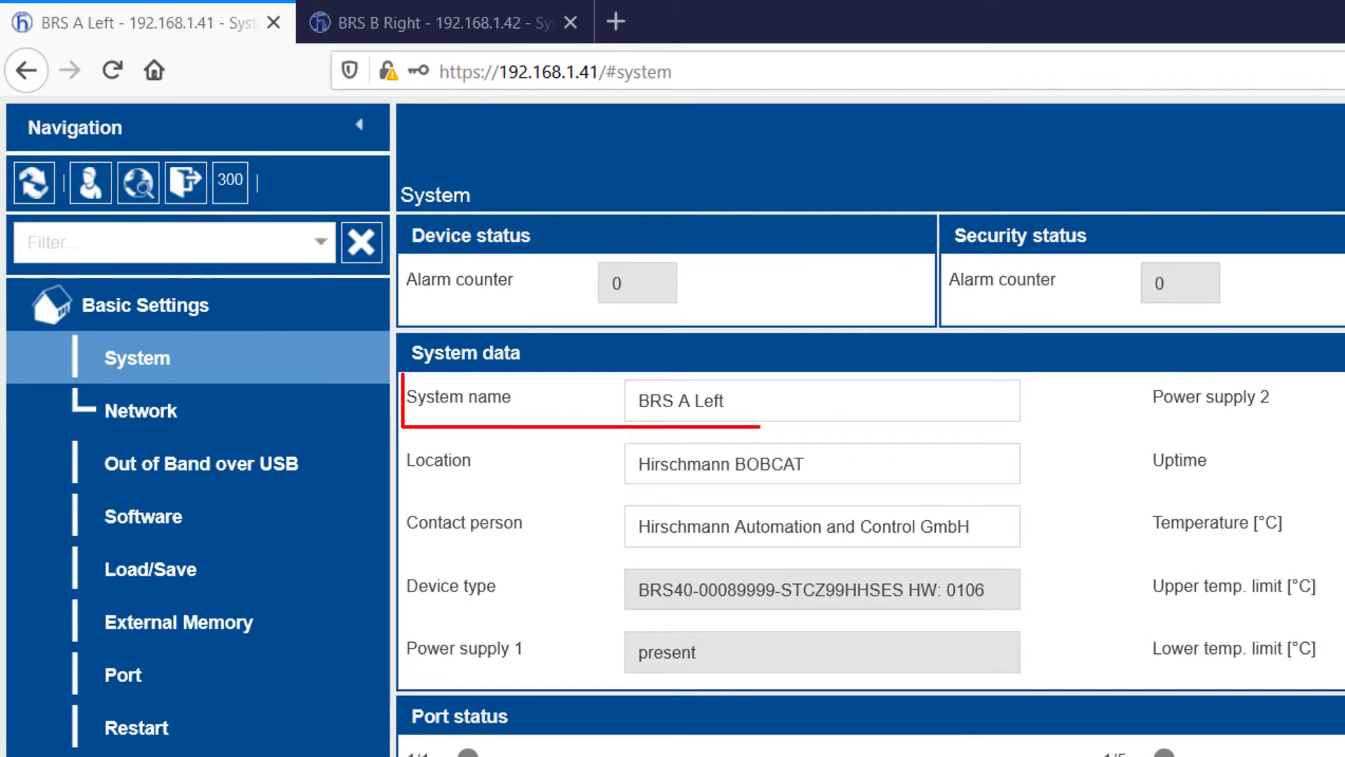
pyautogui.click(485, 36)
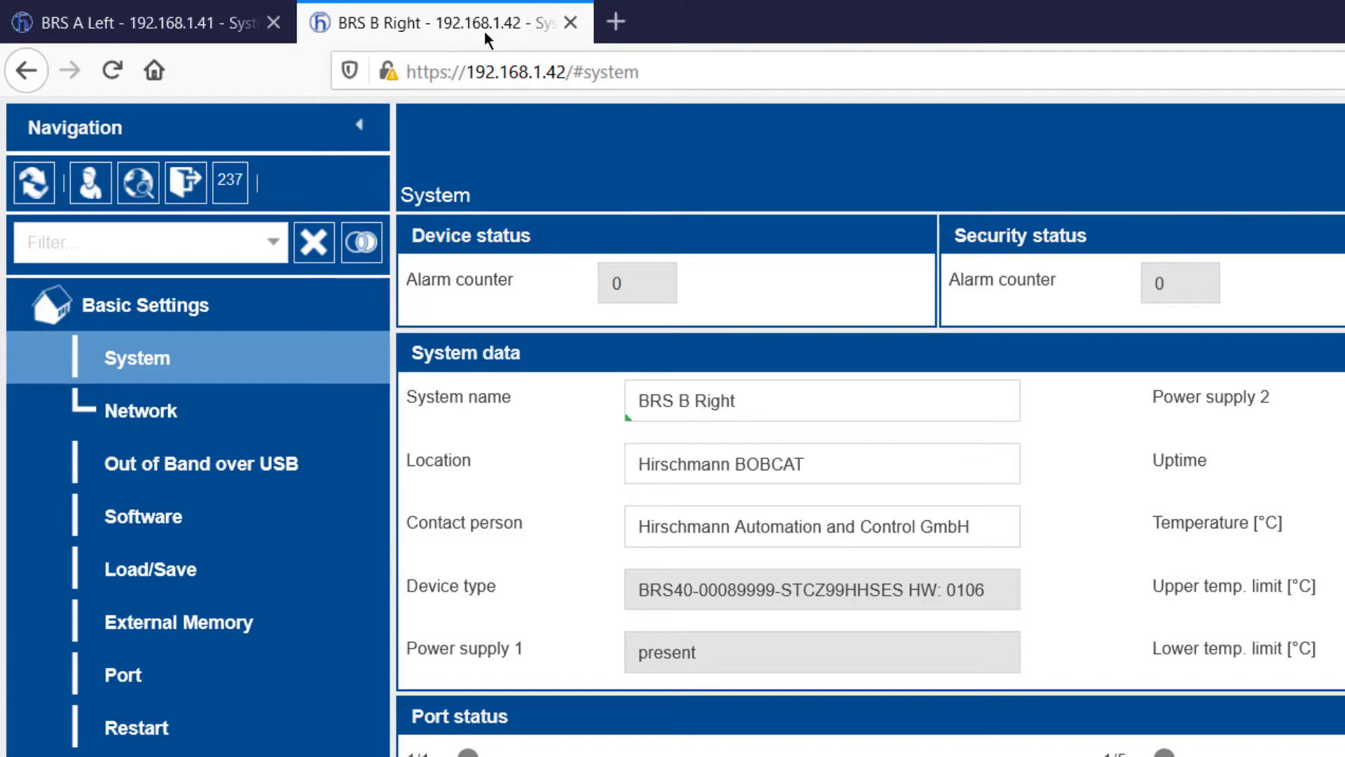
pyautogui.click(186, 31)
# Step: Compare the software versions of BRS A Left and BRS B Right, which runs HiOS-2A-08.7.00
pyautogui.click(174, 518)
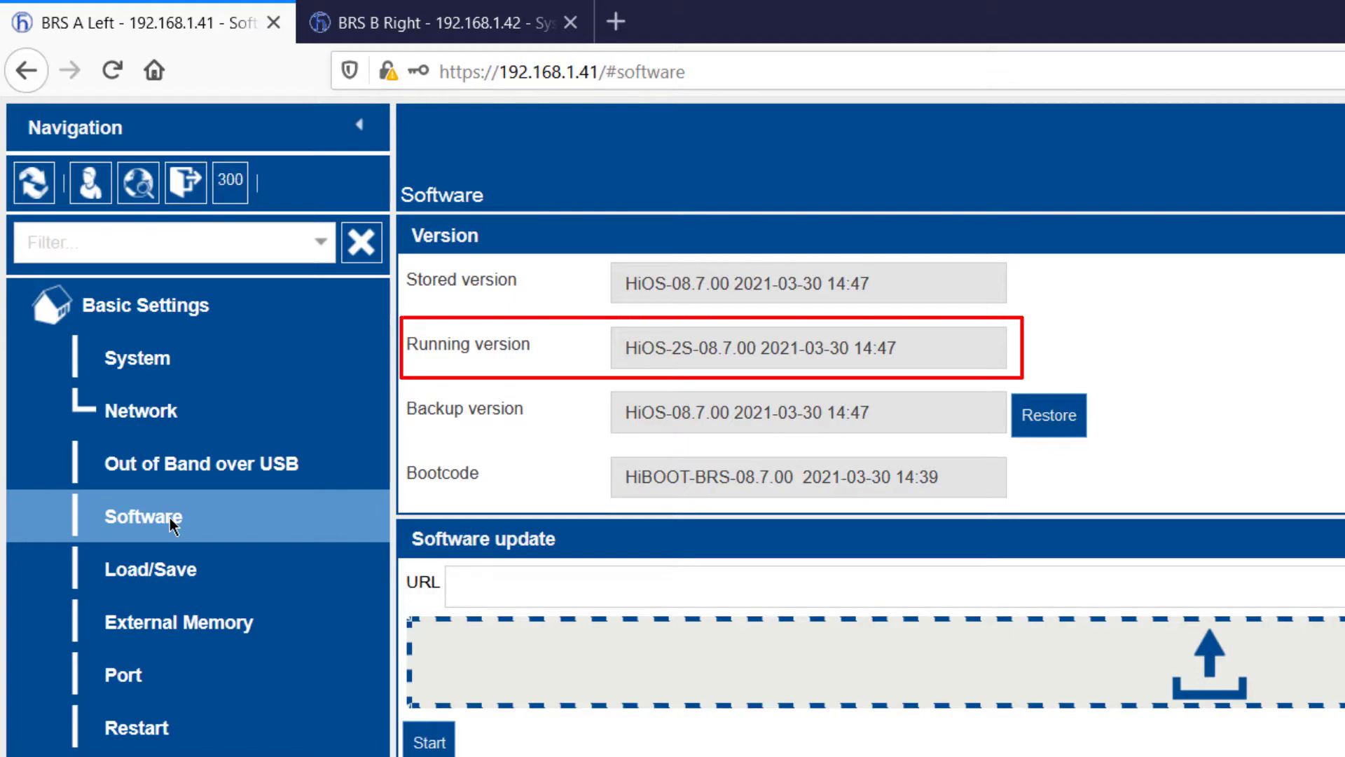
pyautogui.click(422, 29)
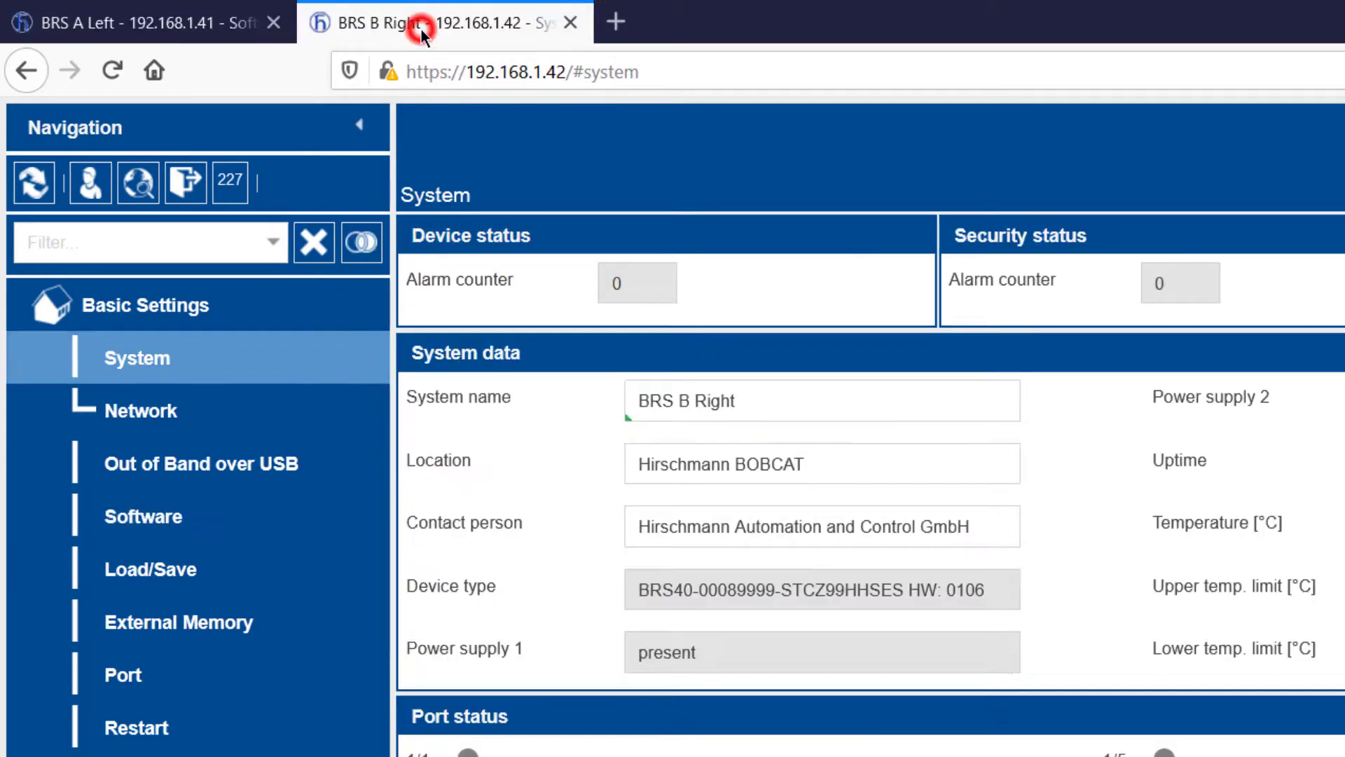
pyautogui.click(165, 512)
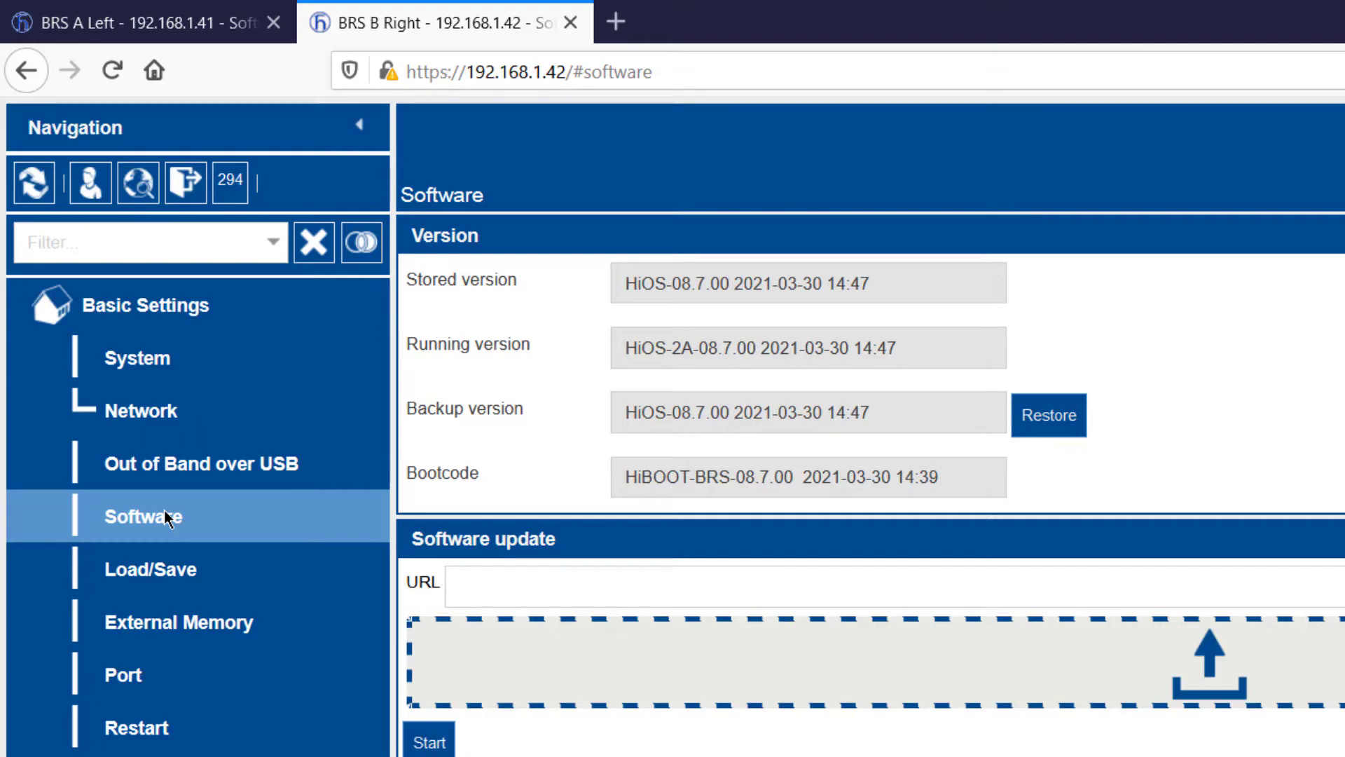
# Step: Review both switches' port tables, with port 1/8 named Uplink, then return to BRS A Left
pyautogui.click(154, 27)
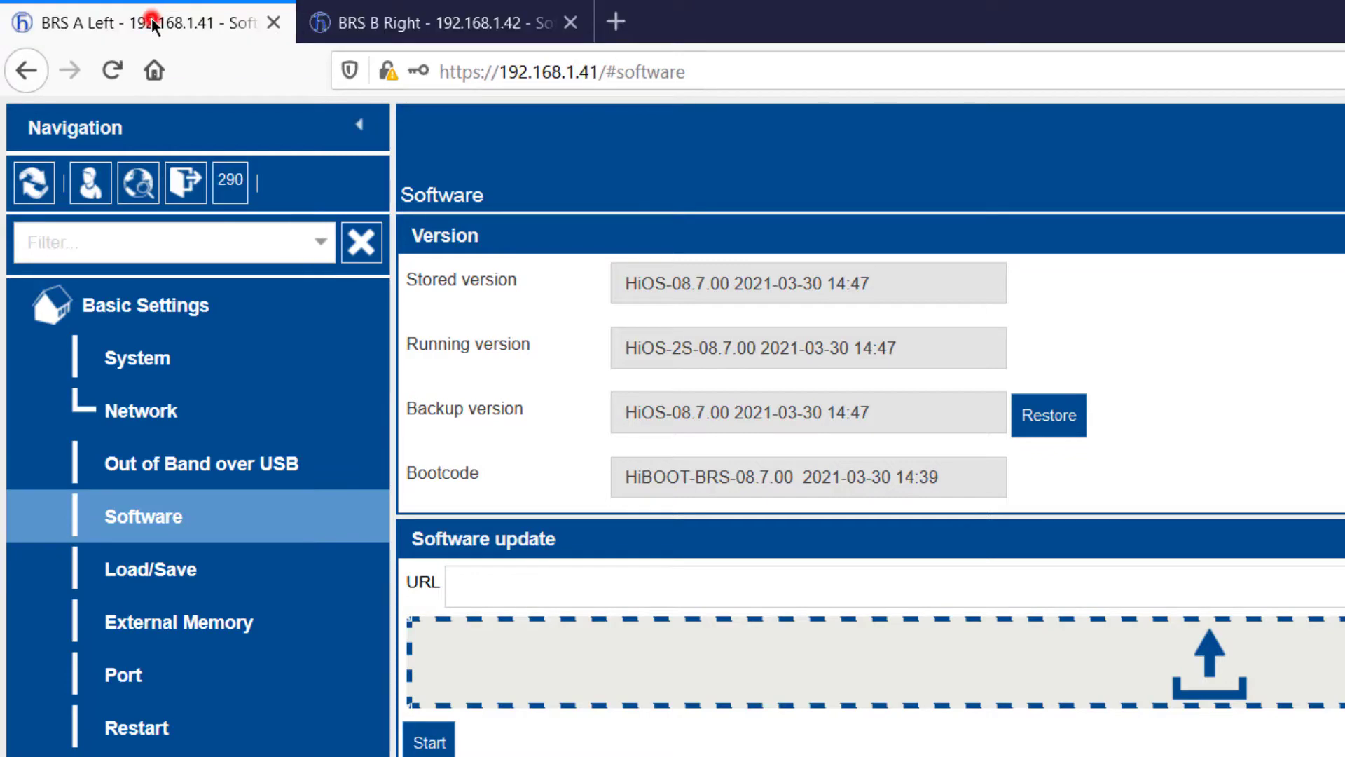
pyautogui.click(140, 676)
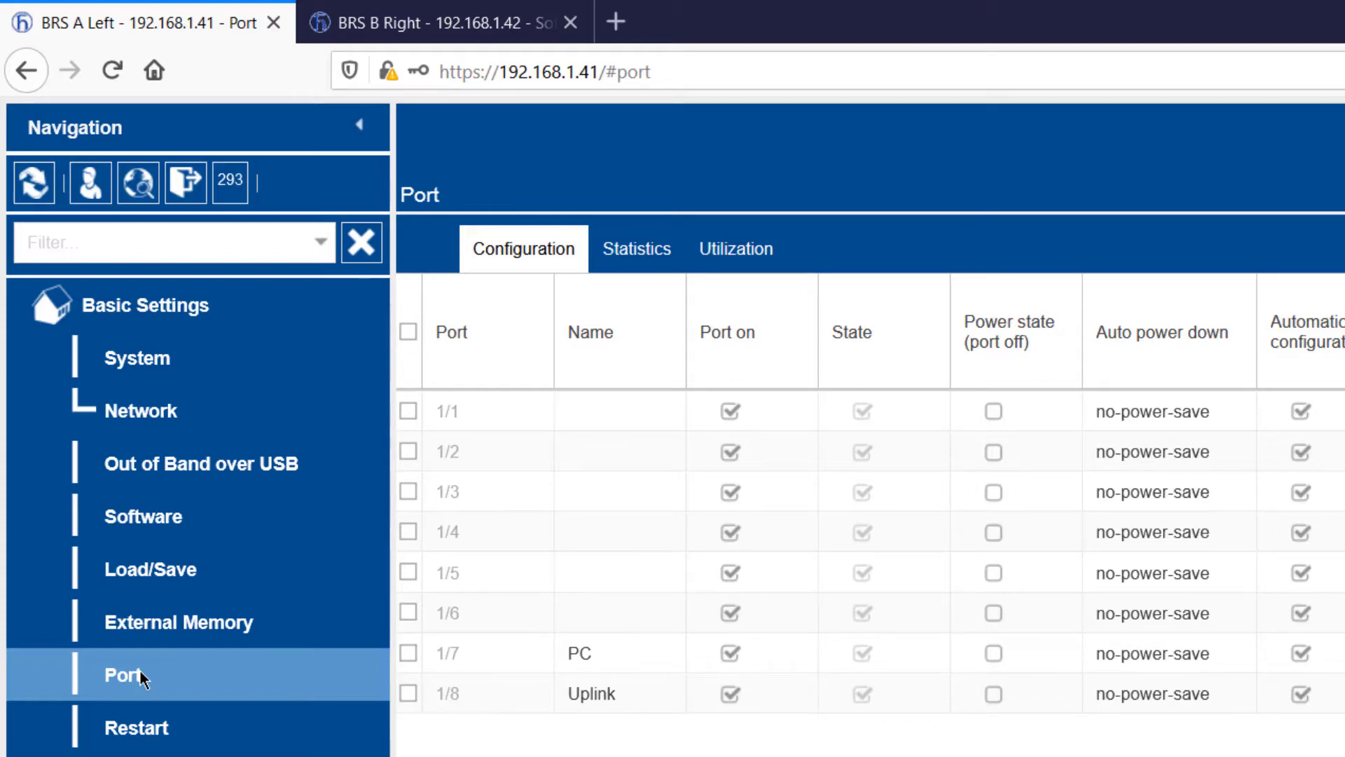
pyautogui.click(471, 23)
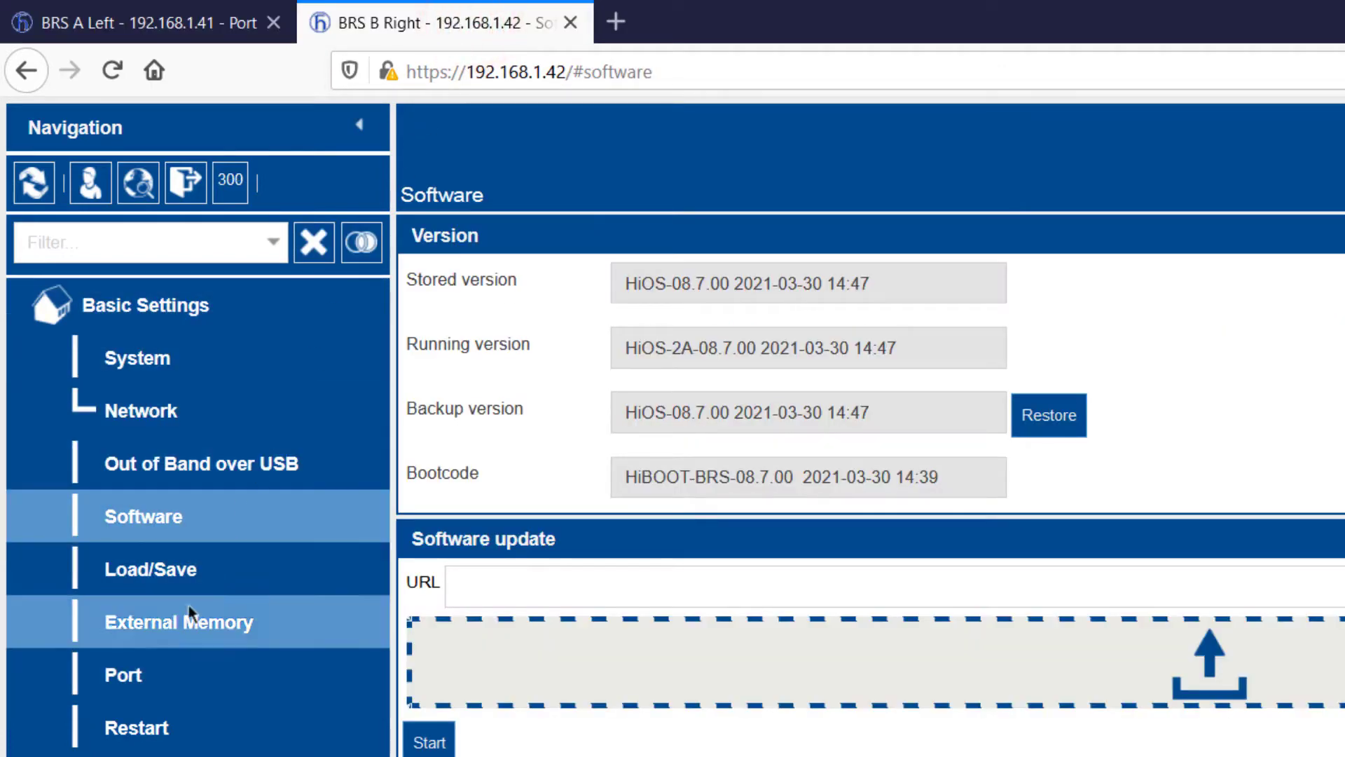
pyautogui.click(155, 678)
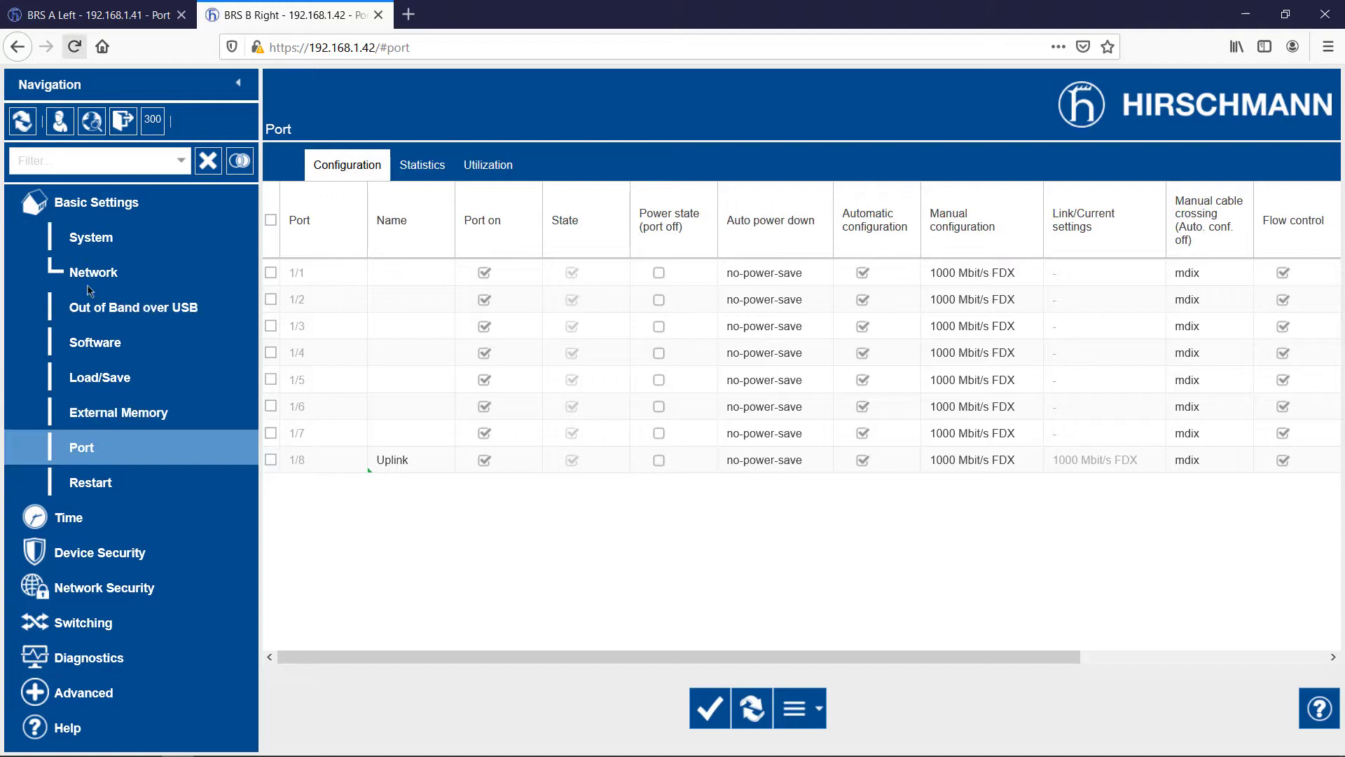
pyautogui.click(64, 15)
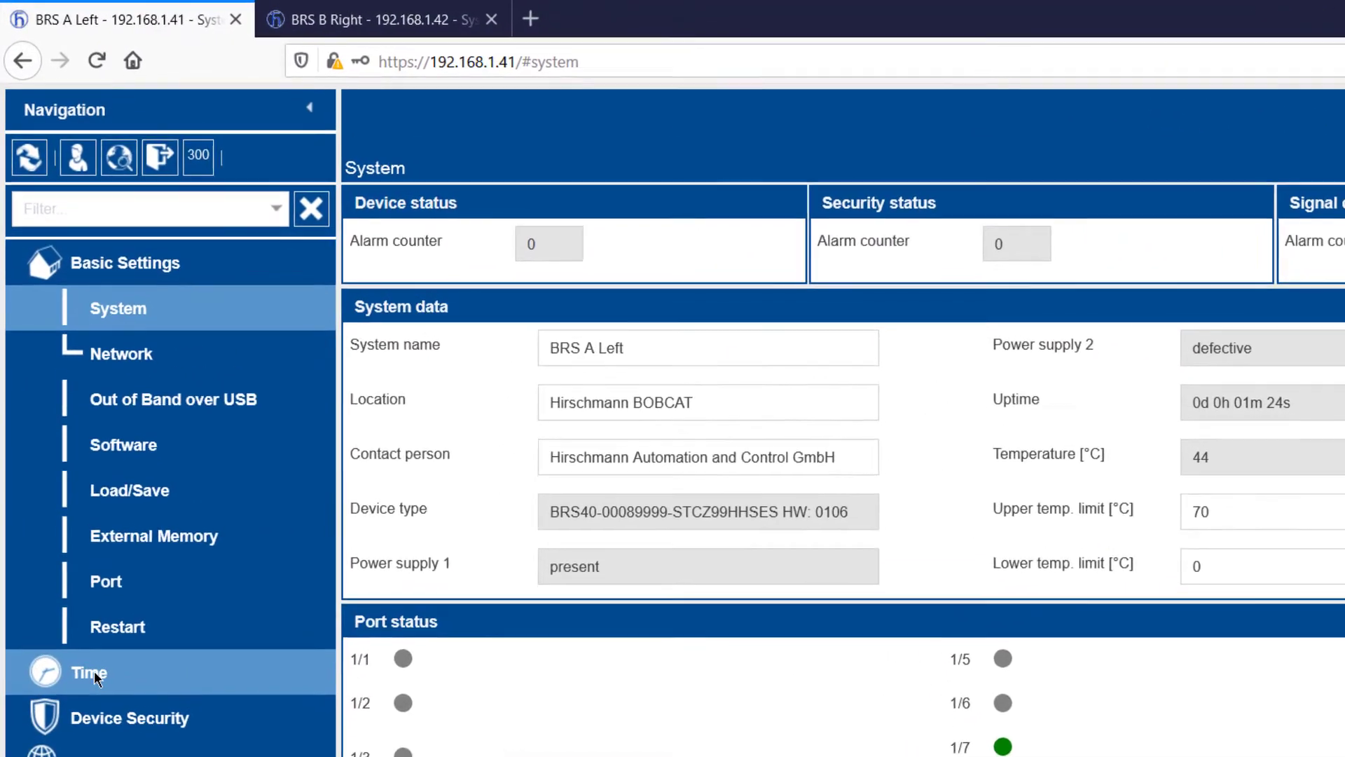
# Step: View Time Basic Settings on both switches: local time source with a 120-minute offset
pyautogui.click(94, 670)
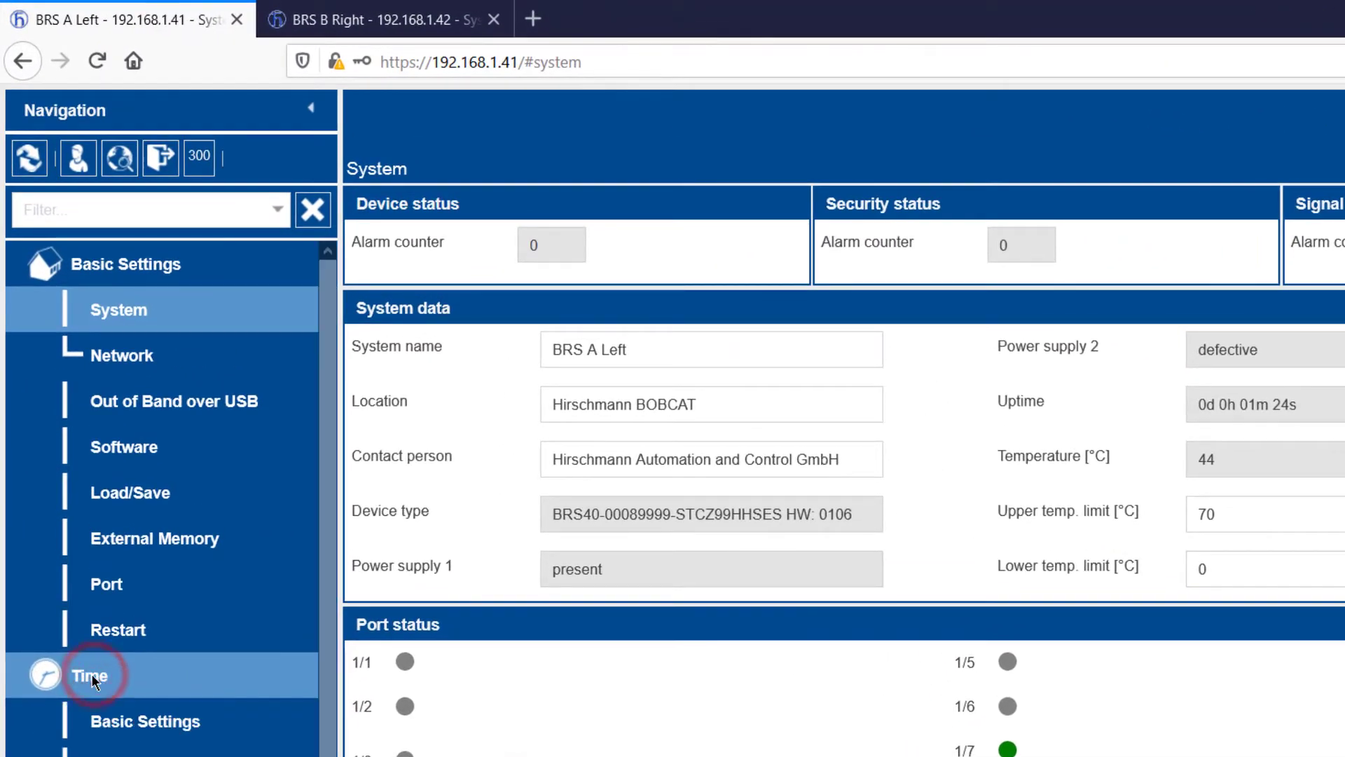
pyautogui.click(126, 724)
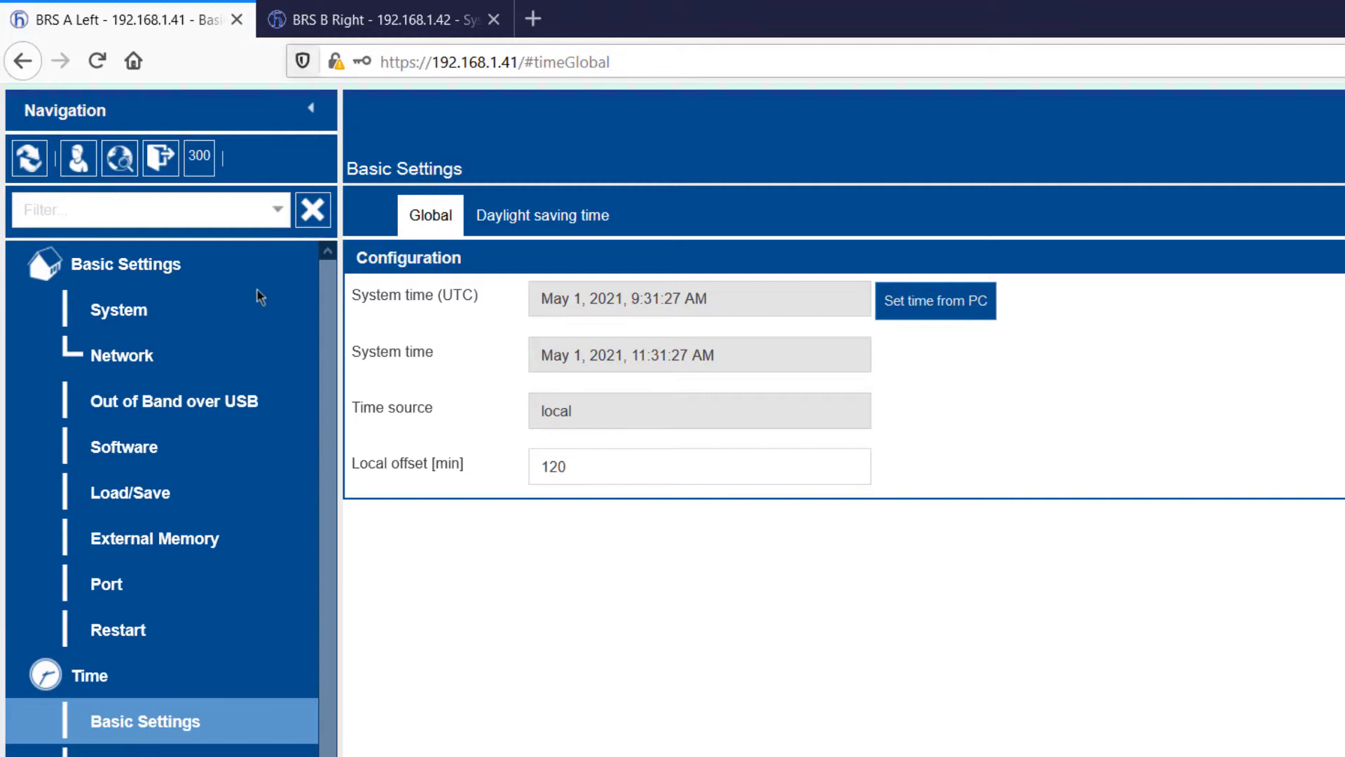
pyautogui.click(334, 22)
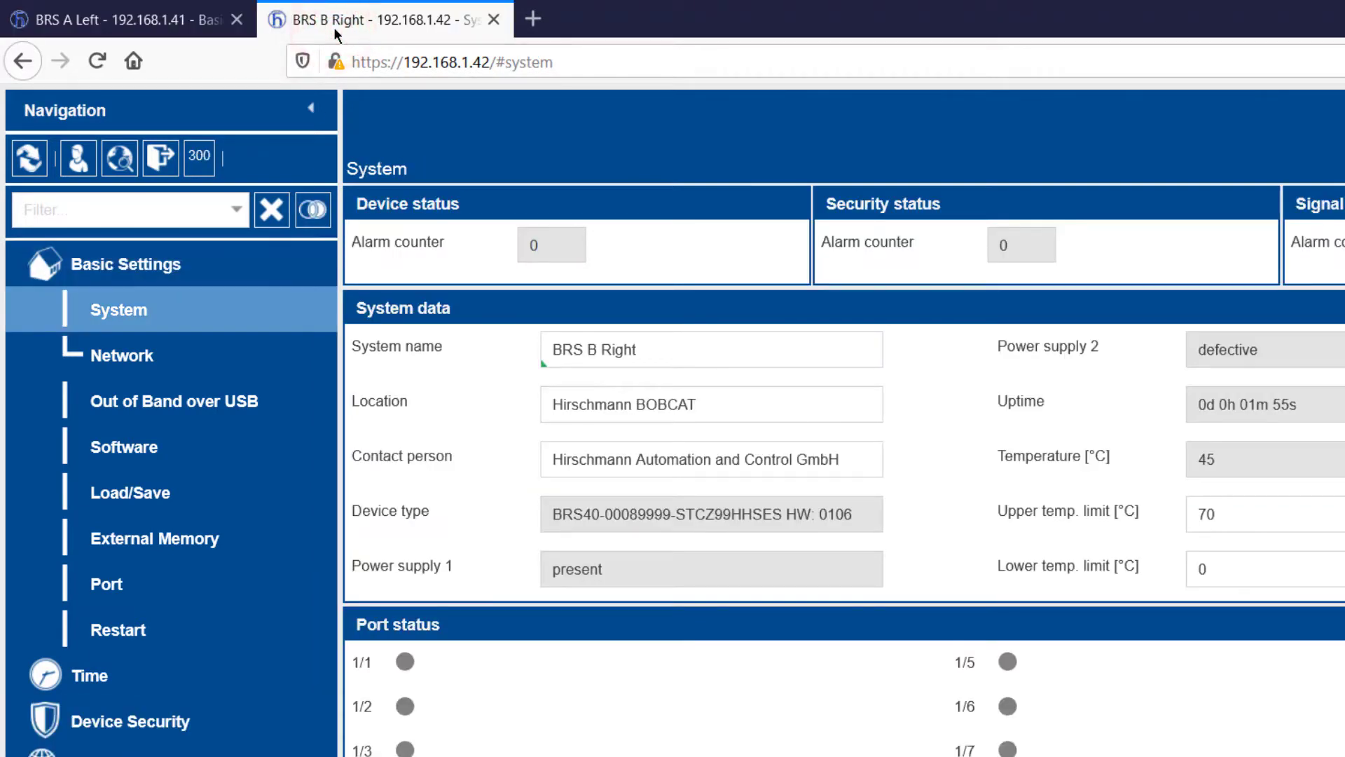
pyautogui.click(132, 683)
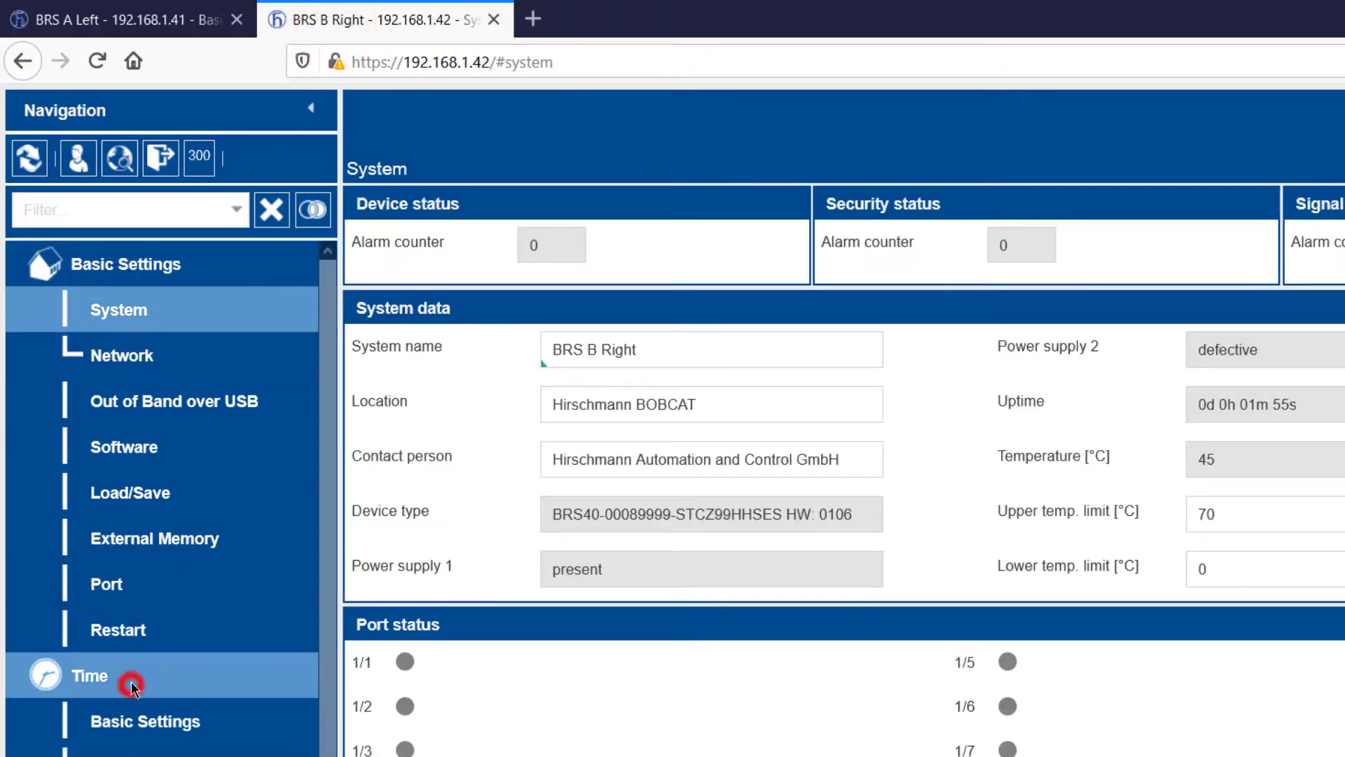
pyautogui.click(143, 718)
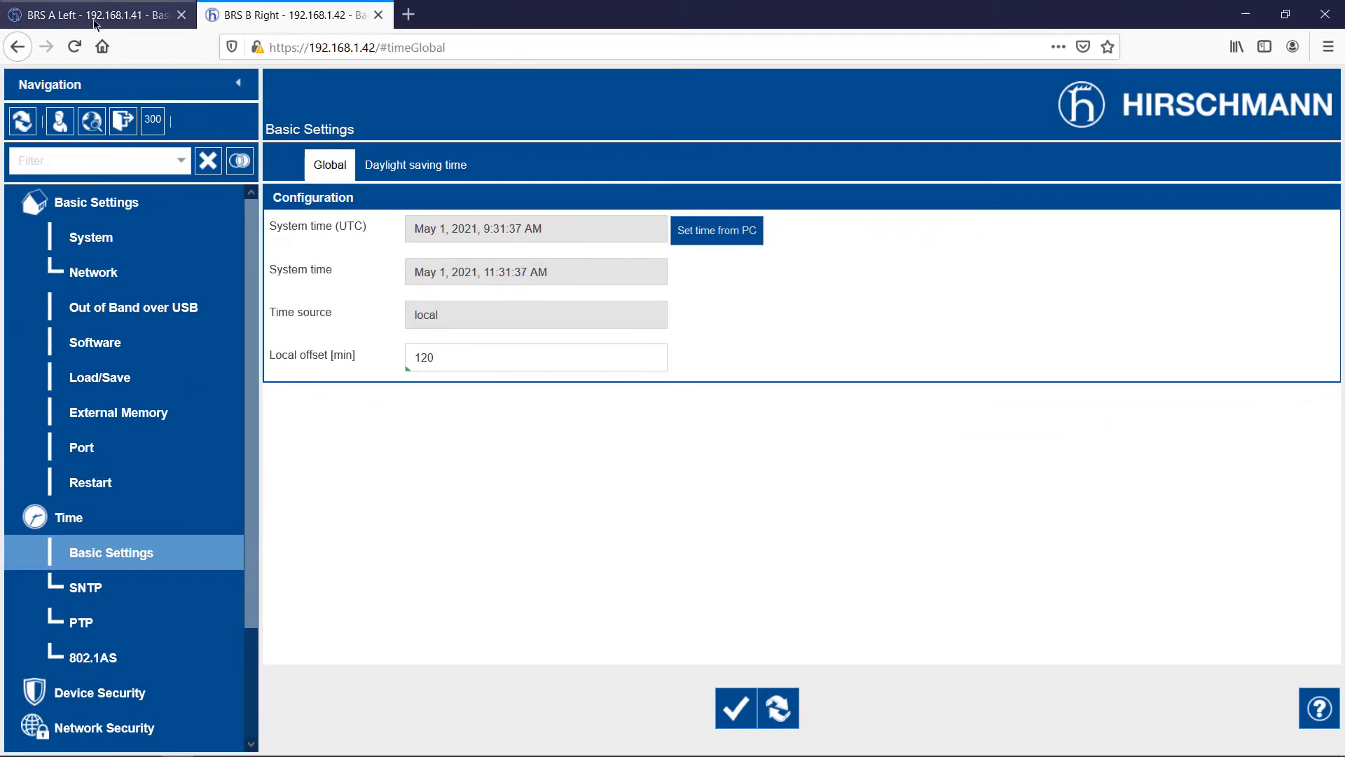
pyautogui.click(94, 21)
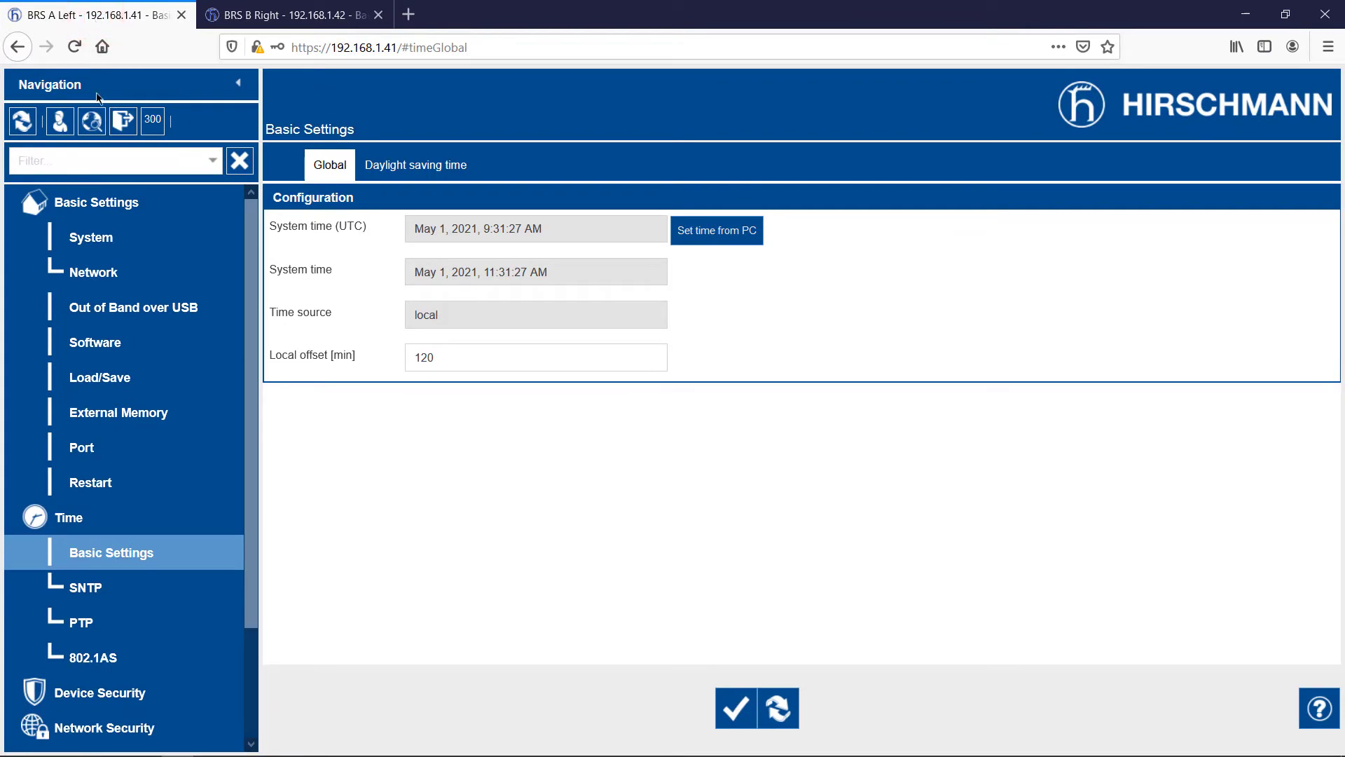
# Step: Set 802.1AS Global operation to On on BRS A Left and apply it
pyautogui.click(99, 648)
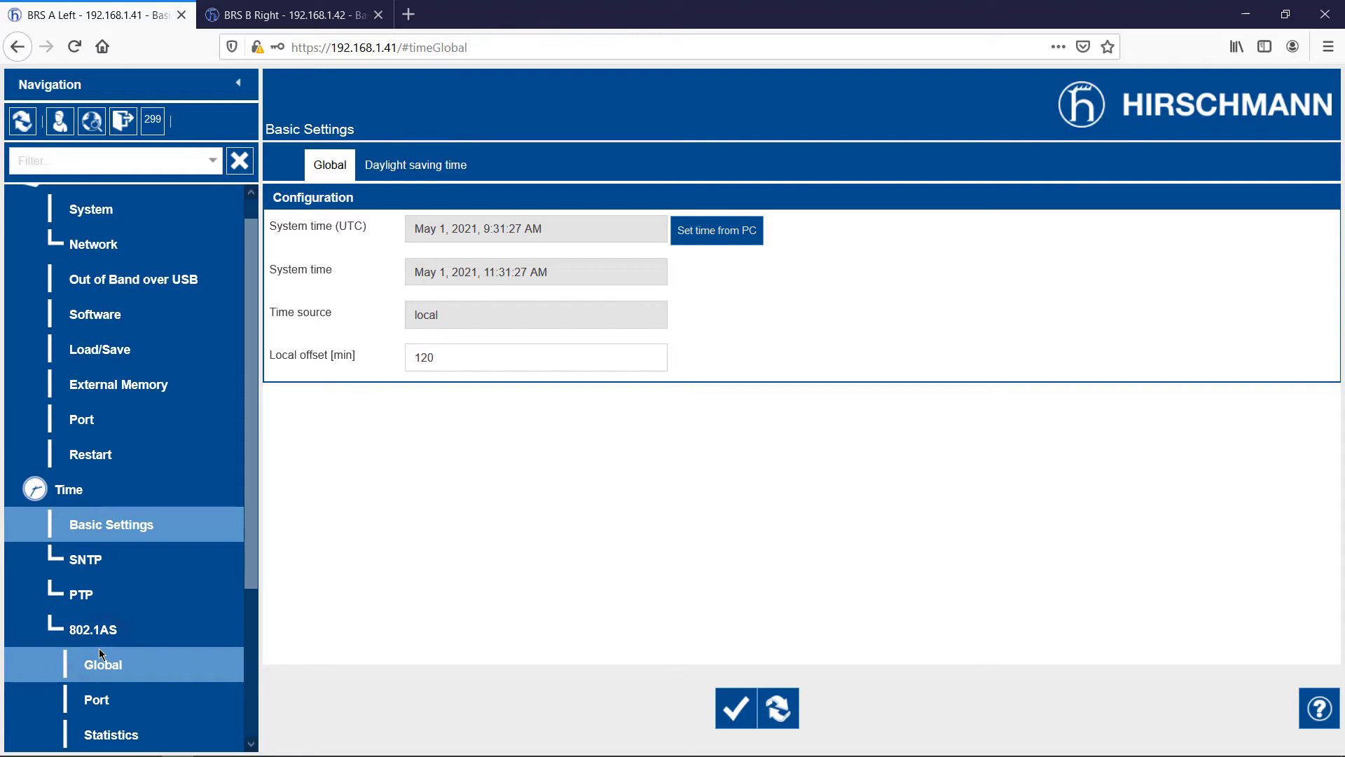
pyautogui.click(107, 665)
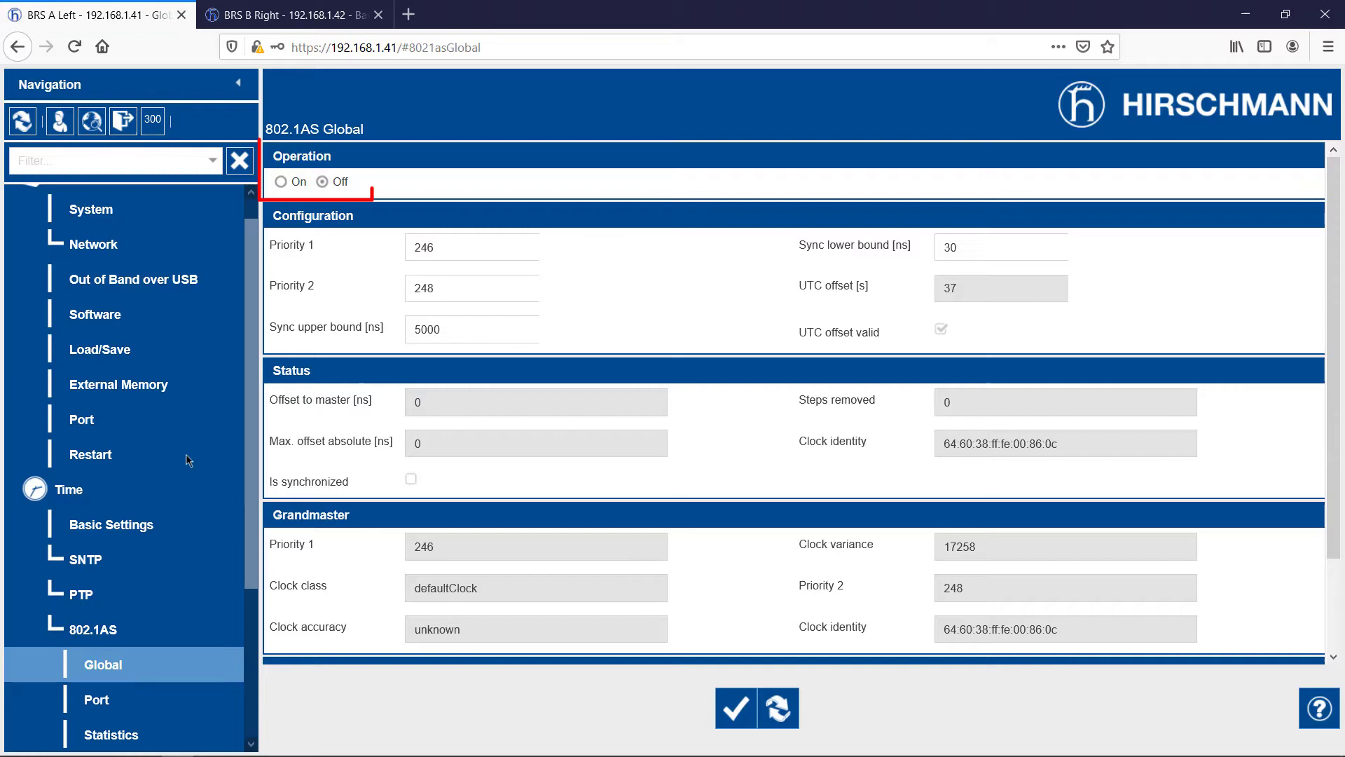
pyautogui.click(281, 182)
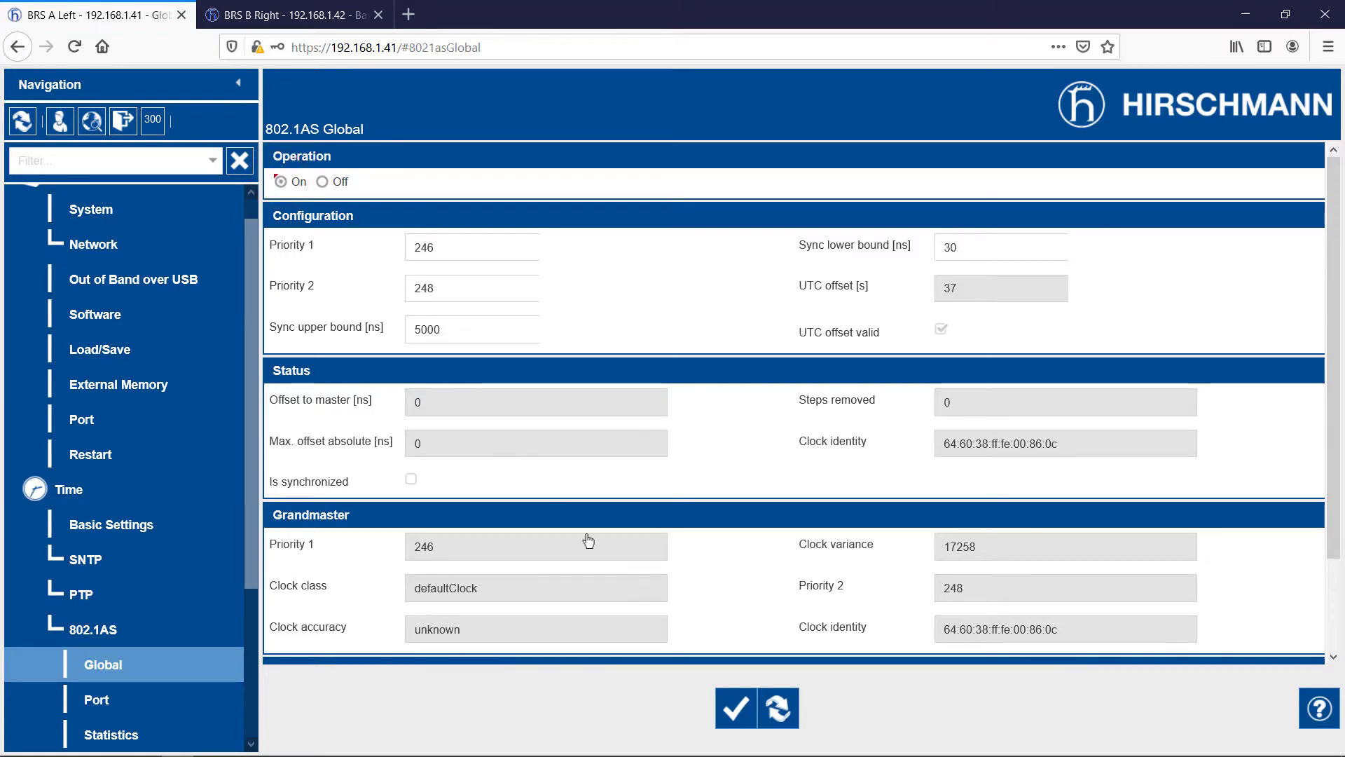
pyautogui.click(733, 708)
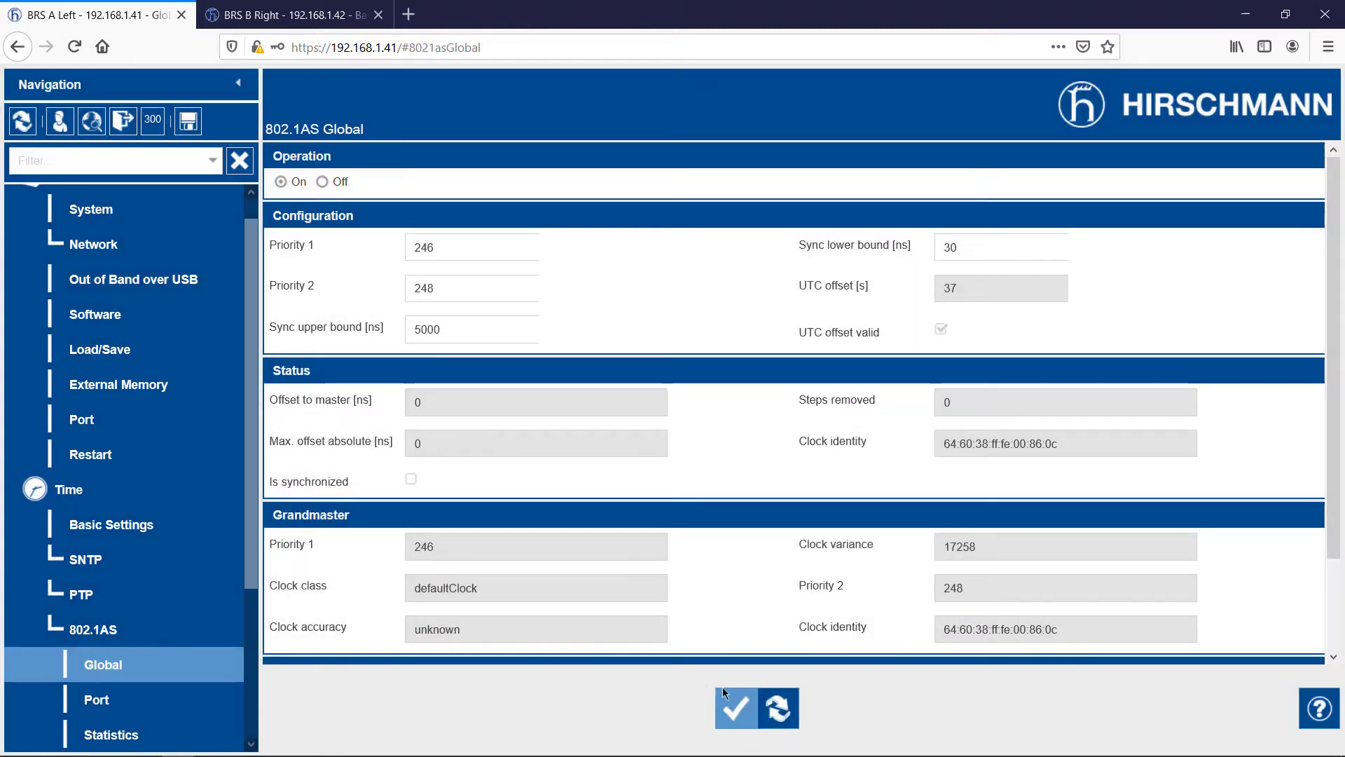
# Step: Set 802.1AS Global operation to On on BRS B Right and apply it
pyautogui.click(306, 15)
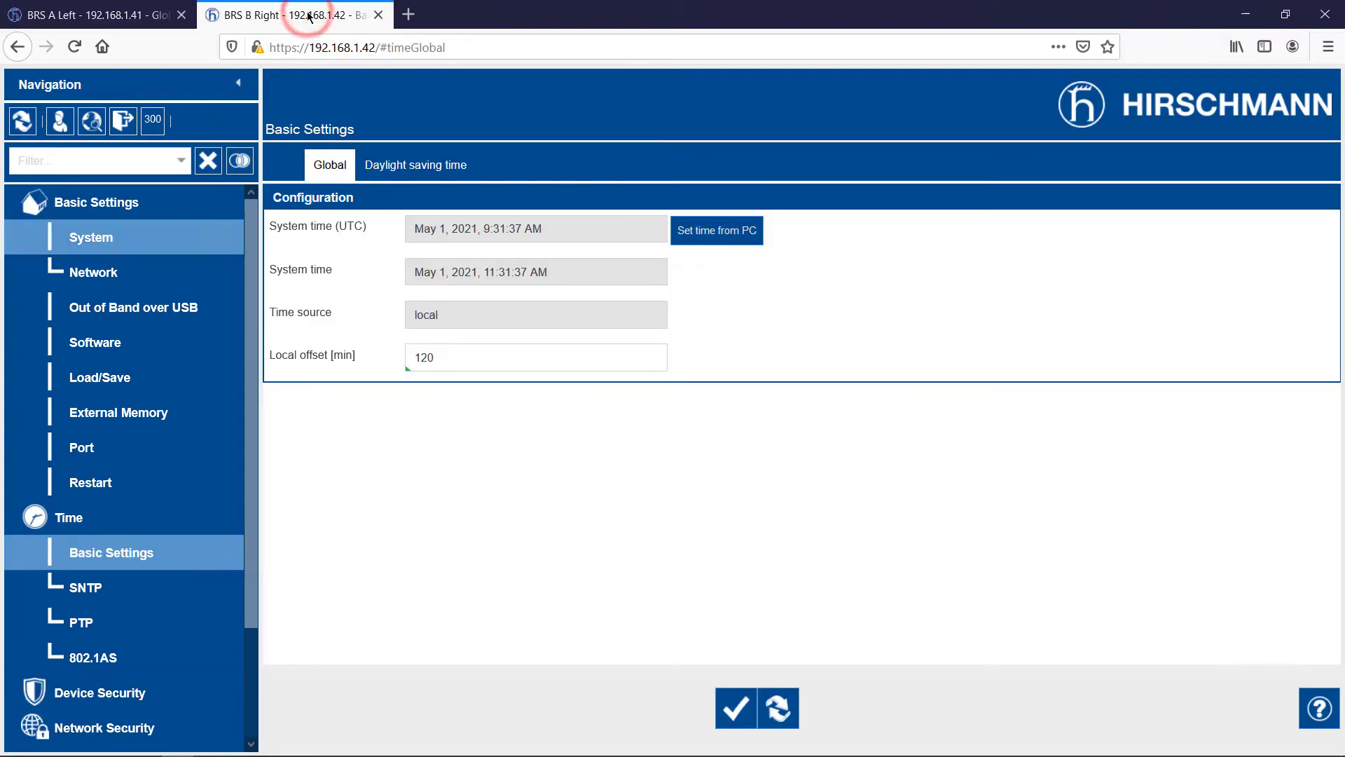
pyautogui.click(116, 652)
pyautogui.click(116, 666)
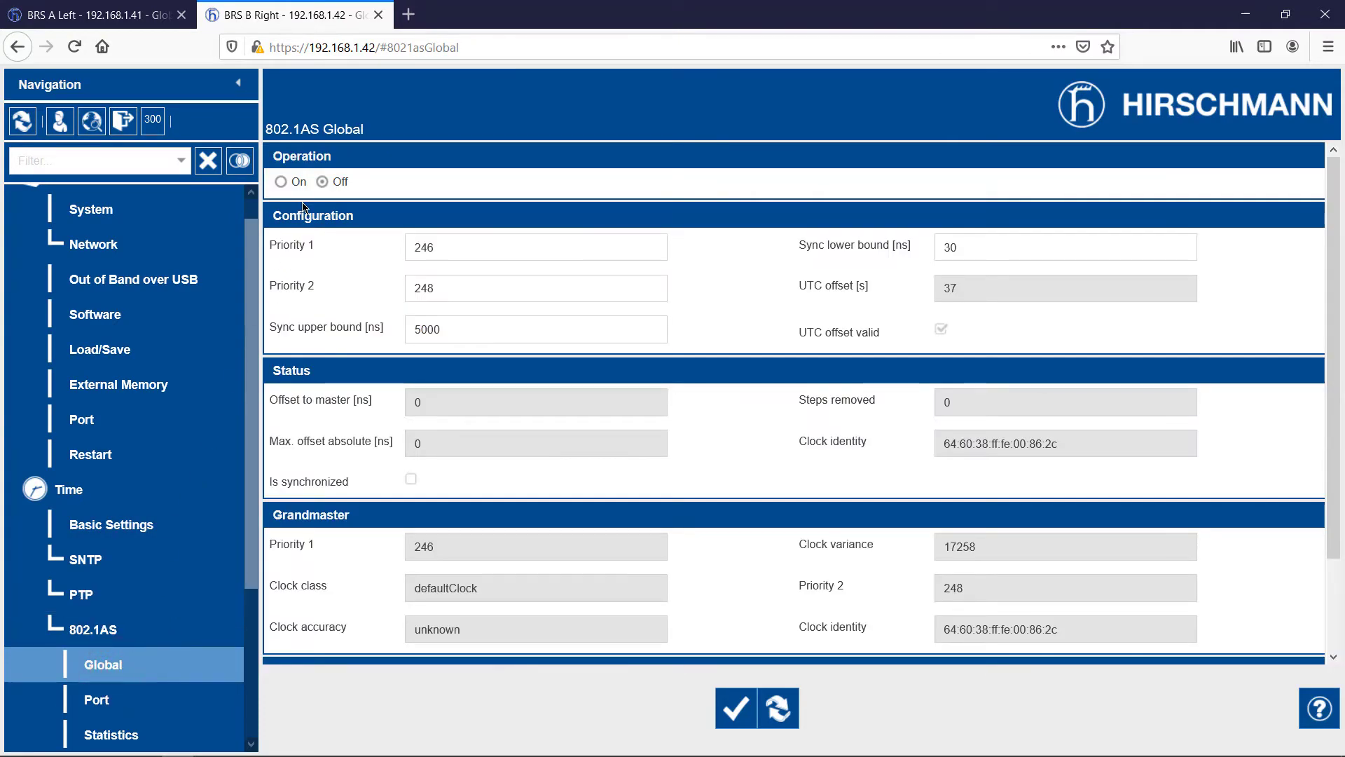
pyautogui.click(281, 182)
pyautogui.click(735, 709)
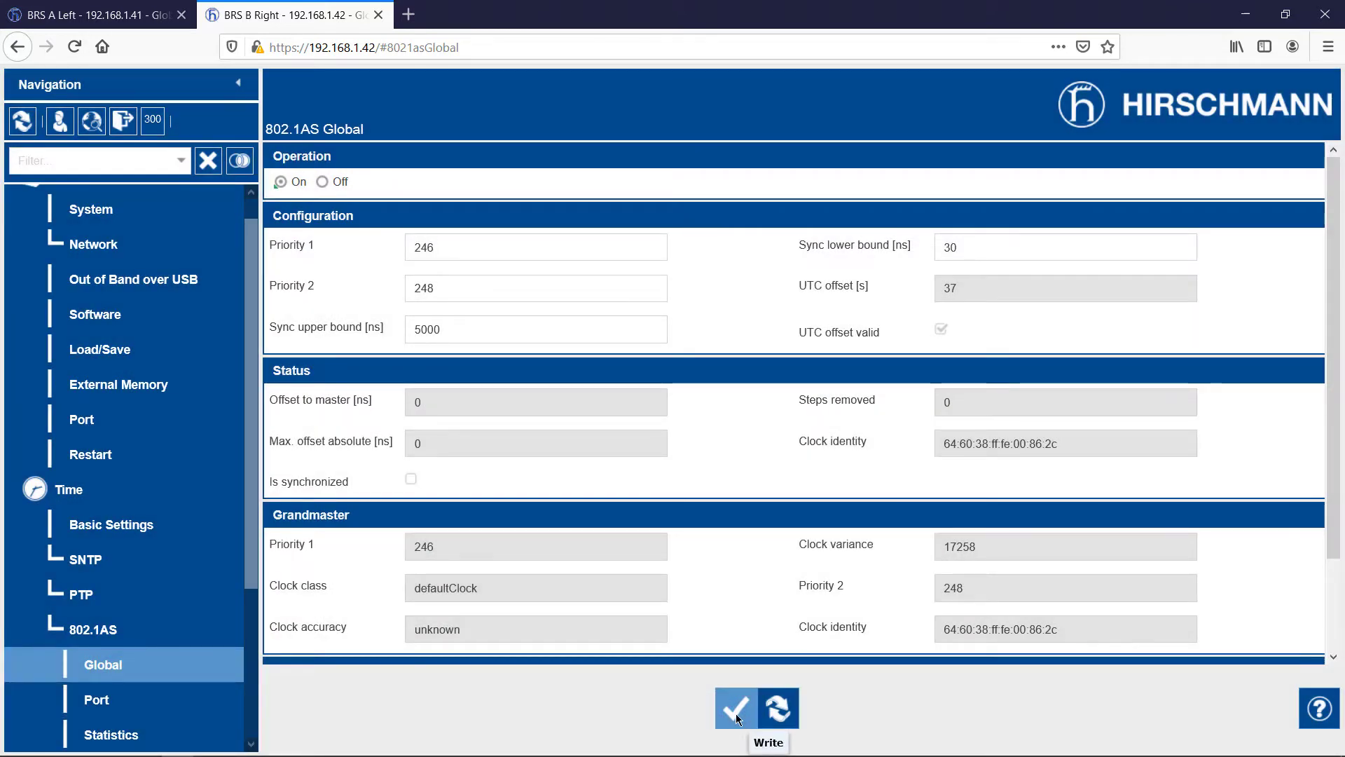
pyautogui.click(140, 16)
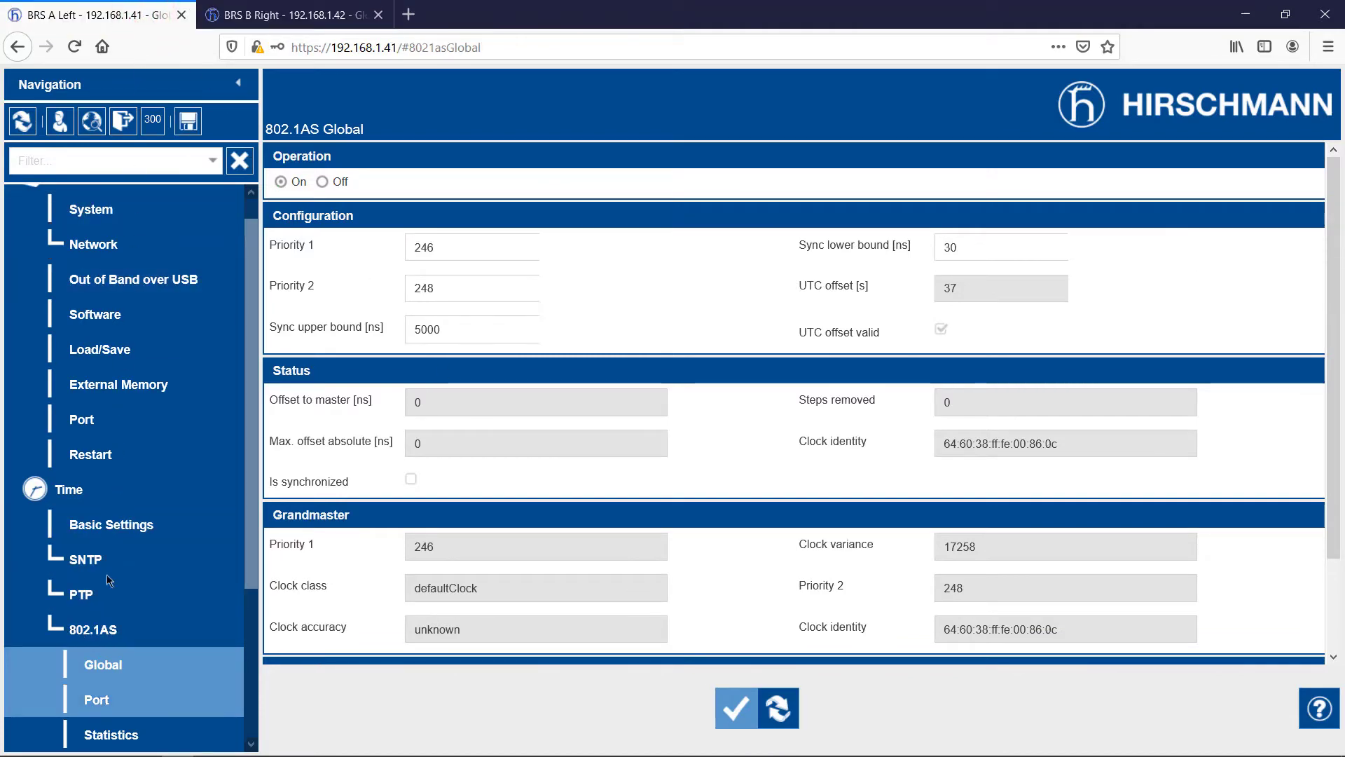
# Step: Compare the 802.1AS port tables: port 1/8 is Master on BRS A Left, Slave on BRS B Right
pyautogui.click(98, 699)
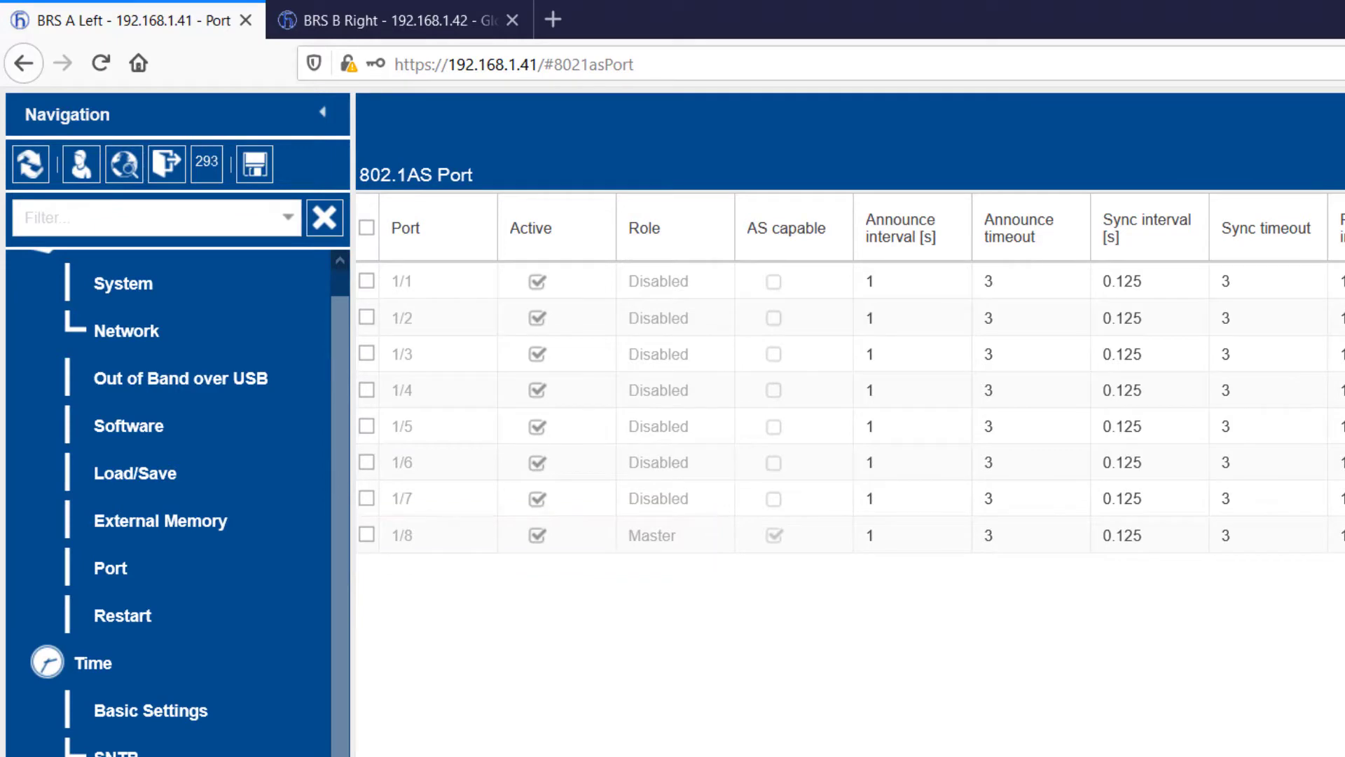
pyautogui.click(379, 26)
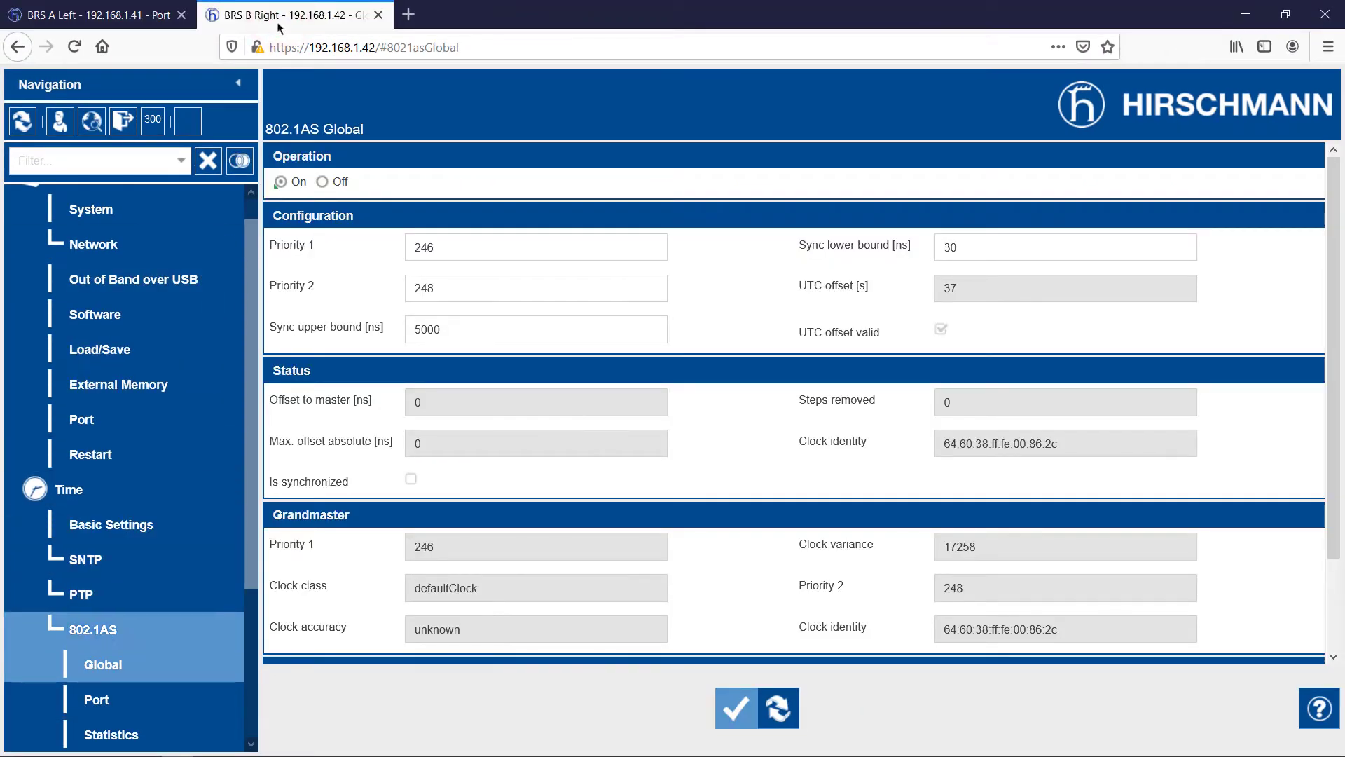
pyautogui.click(88, 699)
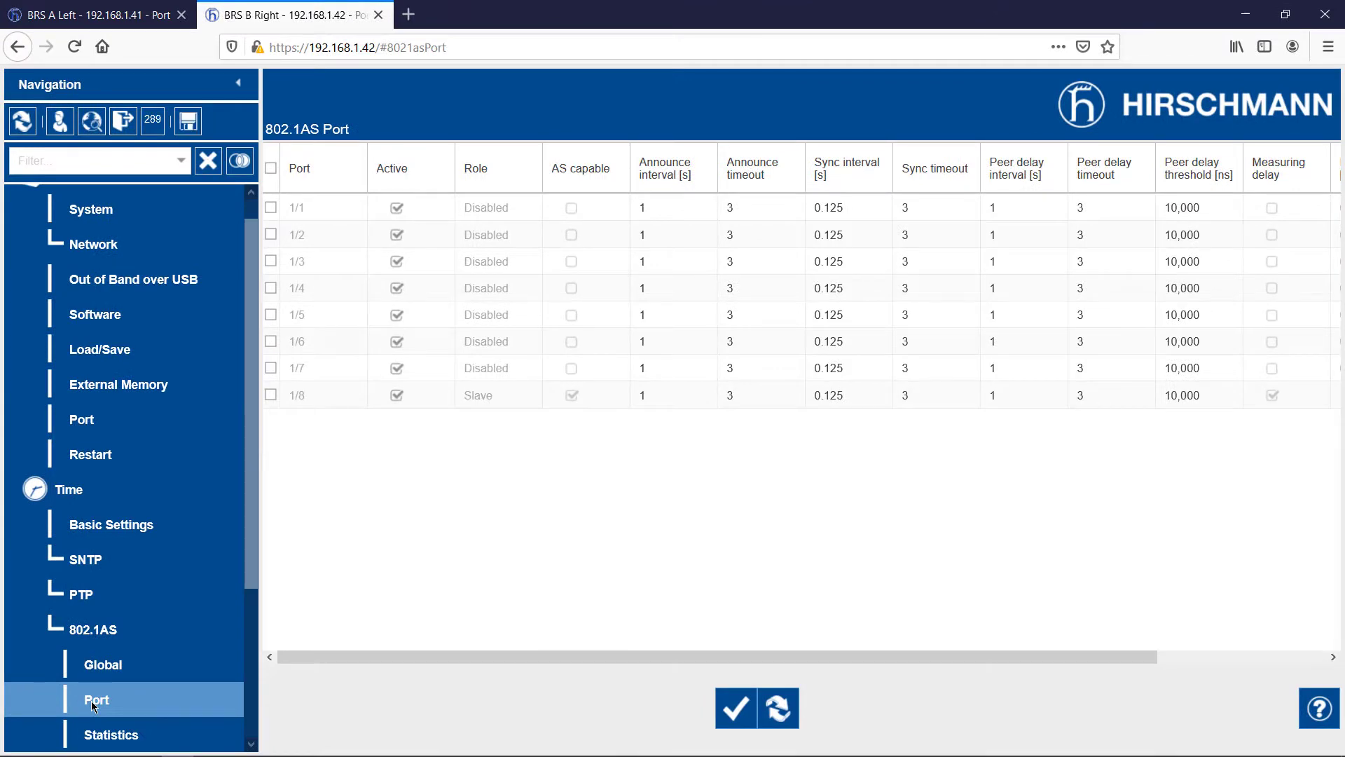
pyautogui.click(120, 215)
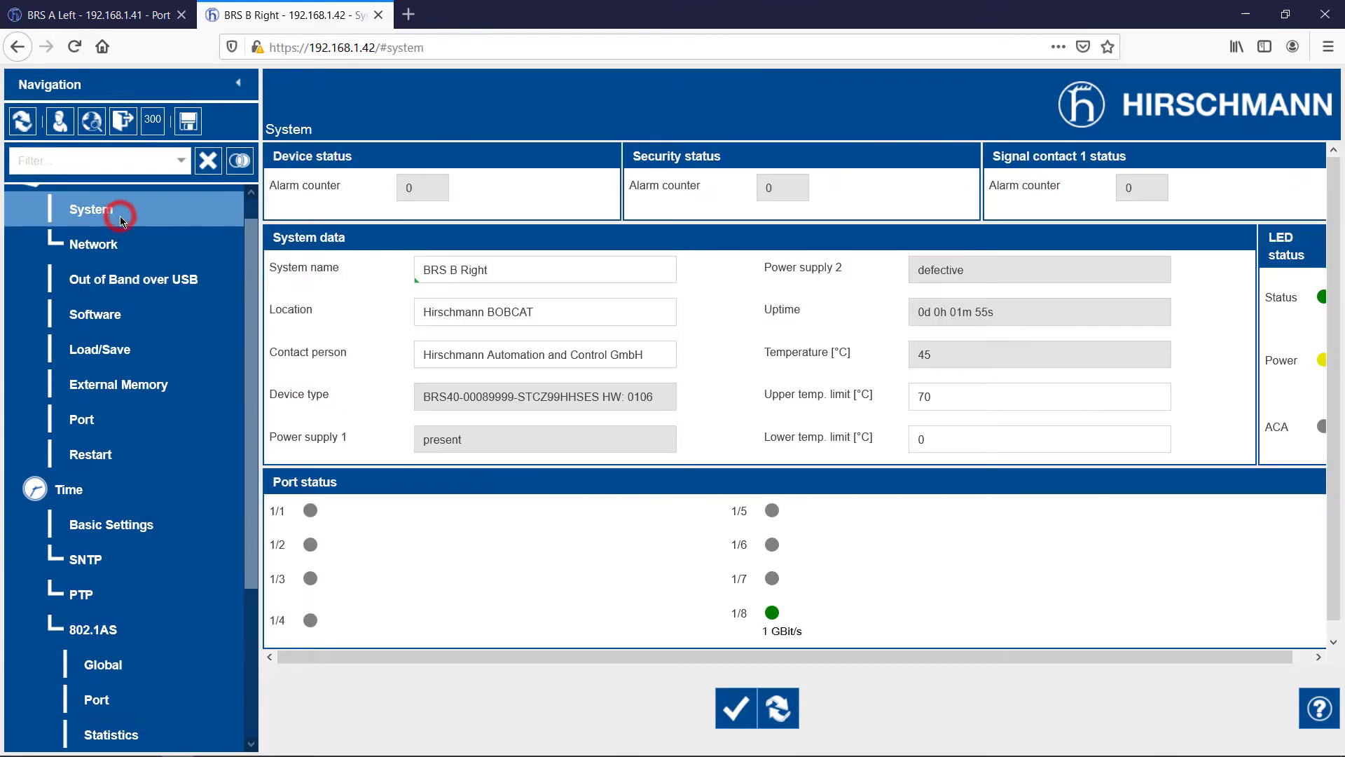
pyautogui.click(121, 21)
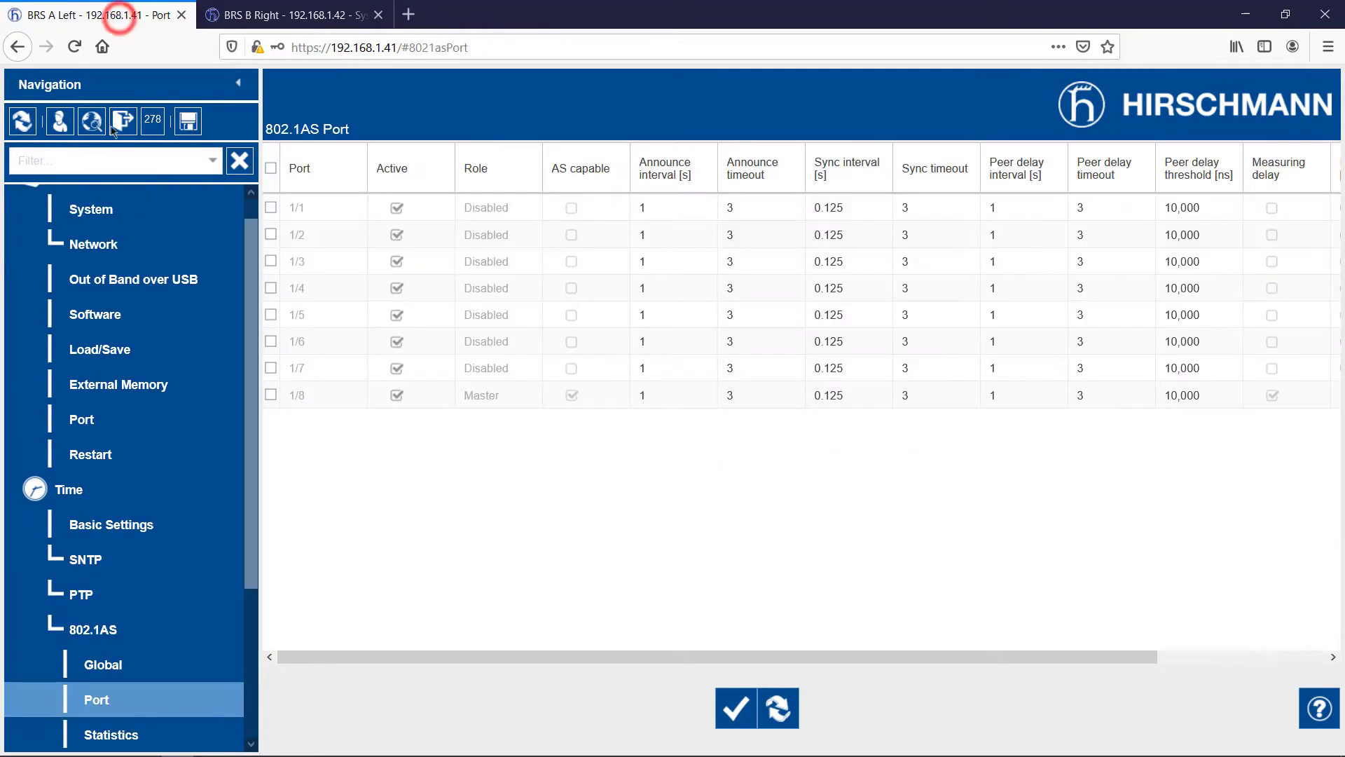
# Step: Open Switching > TSN > Configuration on BRS A Left, showing operation Off and cycle time 1000000 ns
pyautogui.click(104, 209)
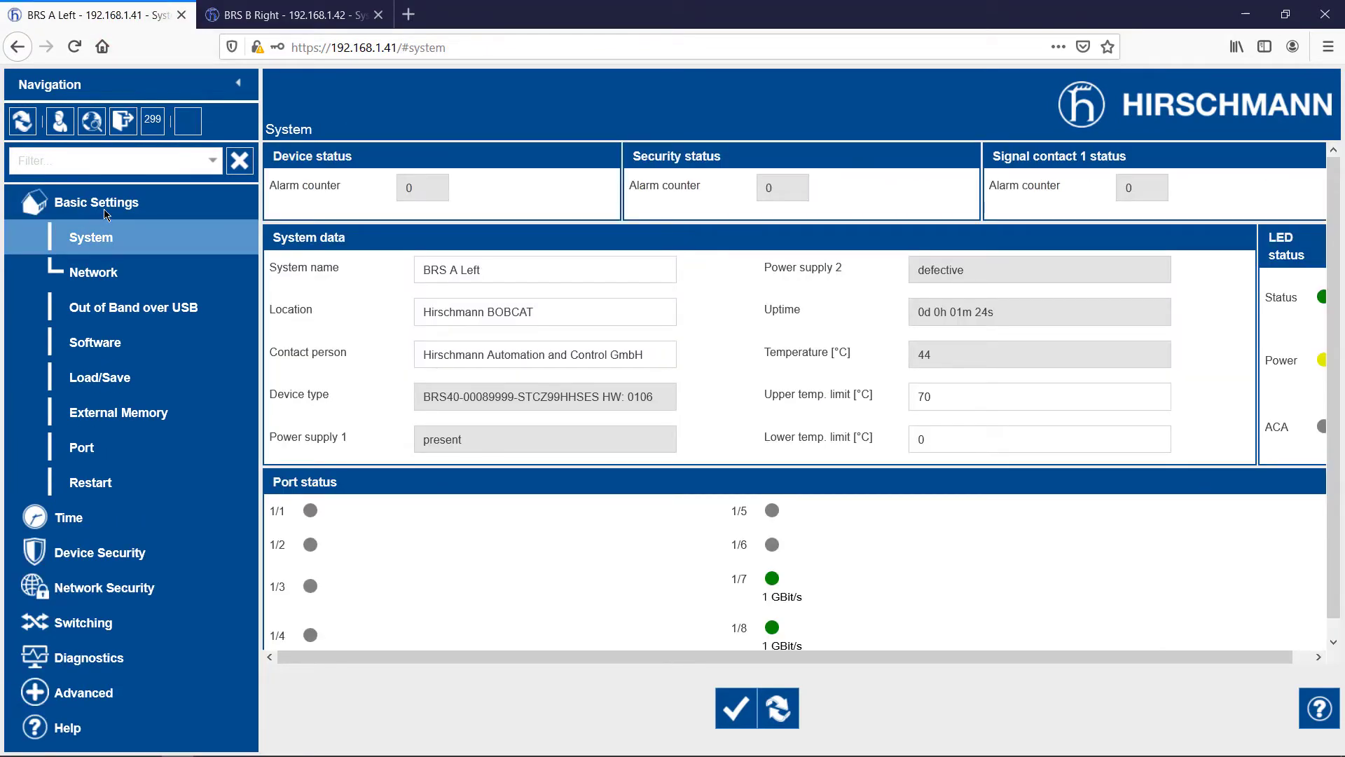
pyautogui.click(91, 630)
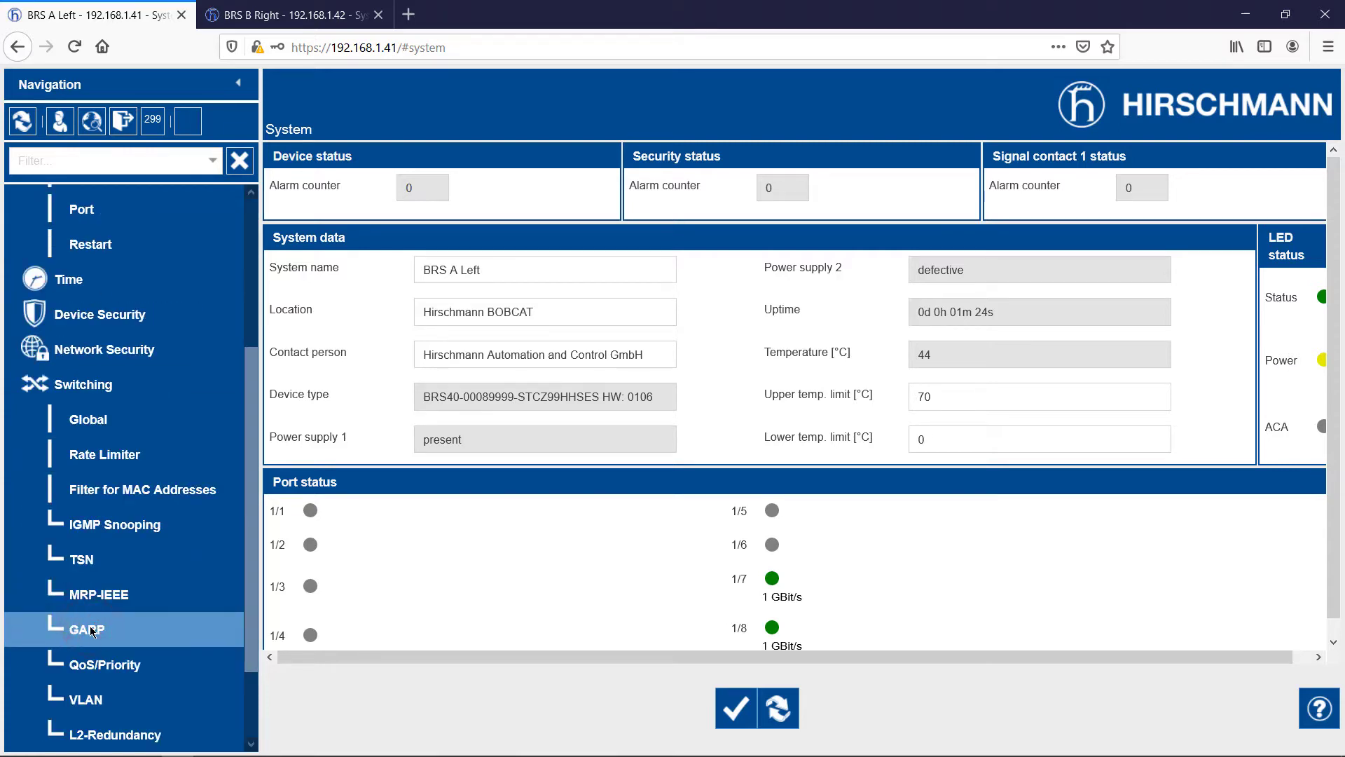
pyautogui.click(82, 566)
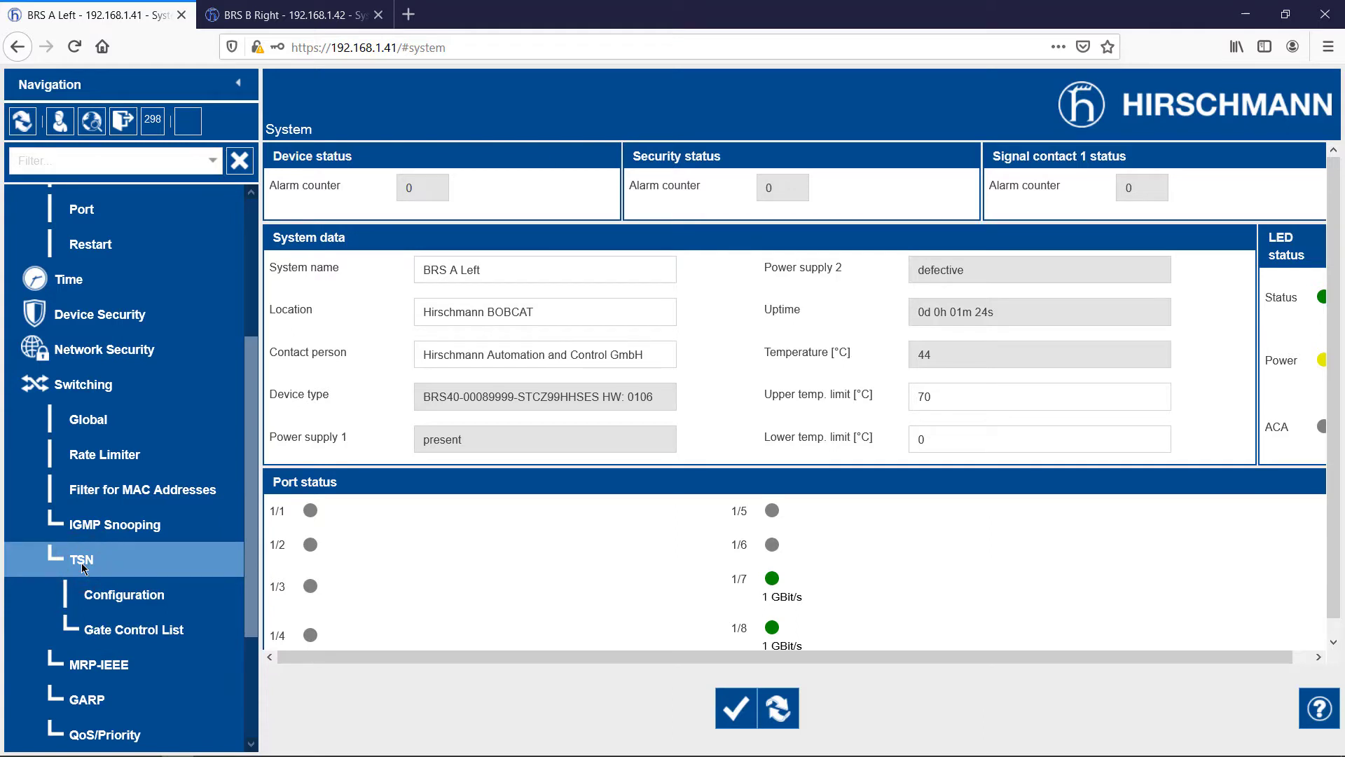
pyautogui.click(121, 595)
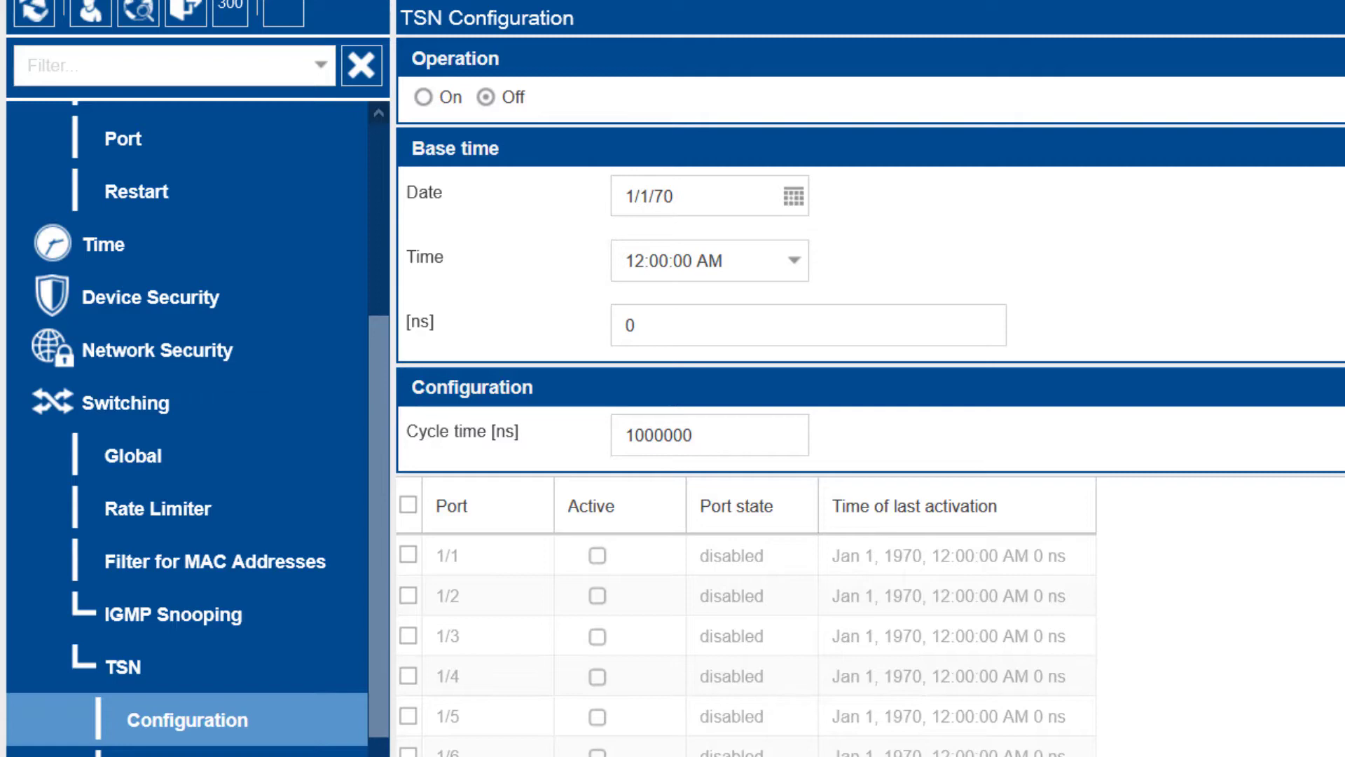
# Step: Open port 1/8's empty Configured Gate Control List and bring up the template choices
pyautogui.click(126, 637)
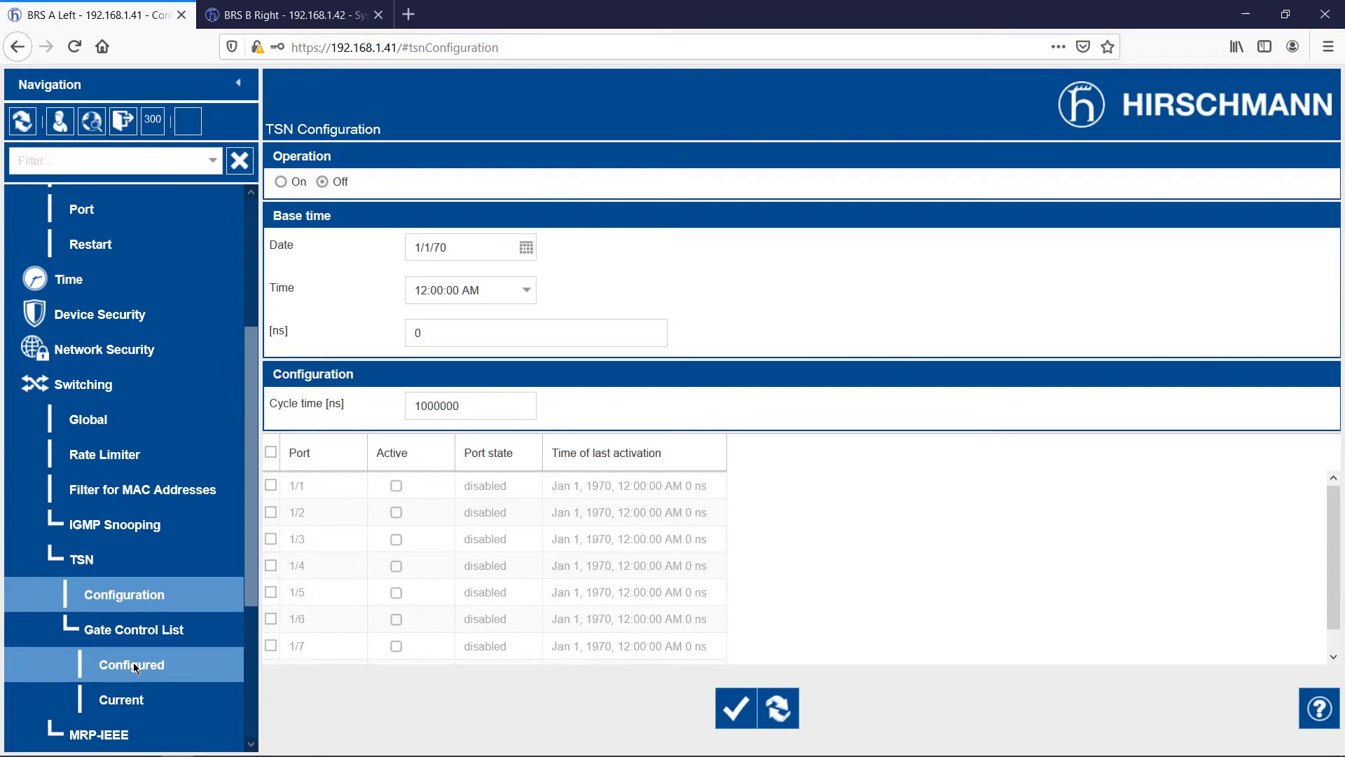
pyautogui.click(135, 666)
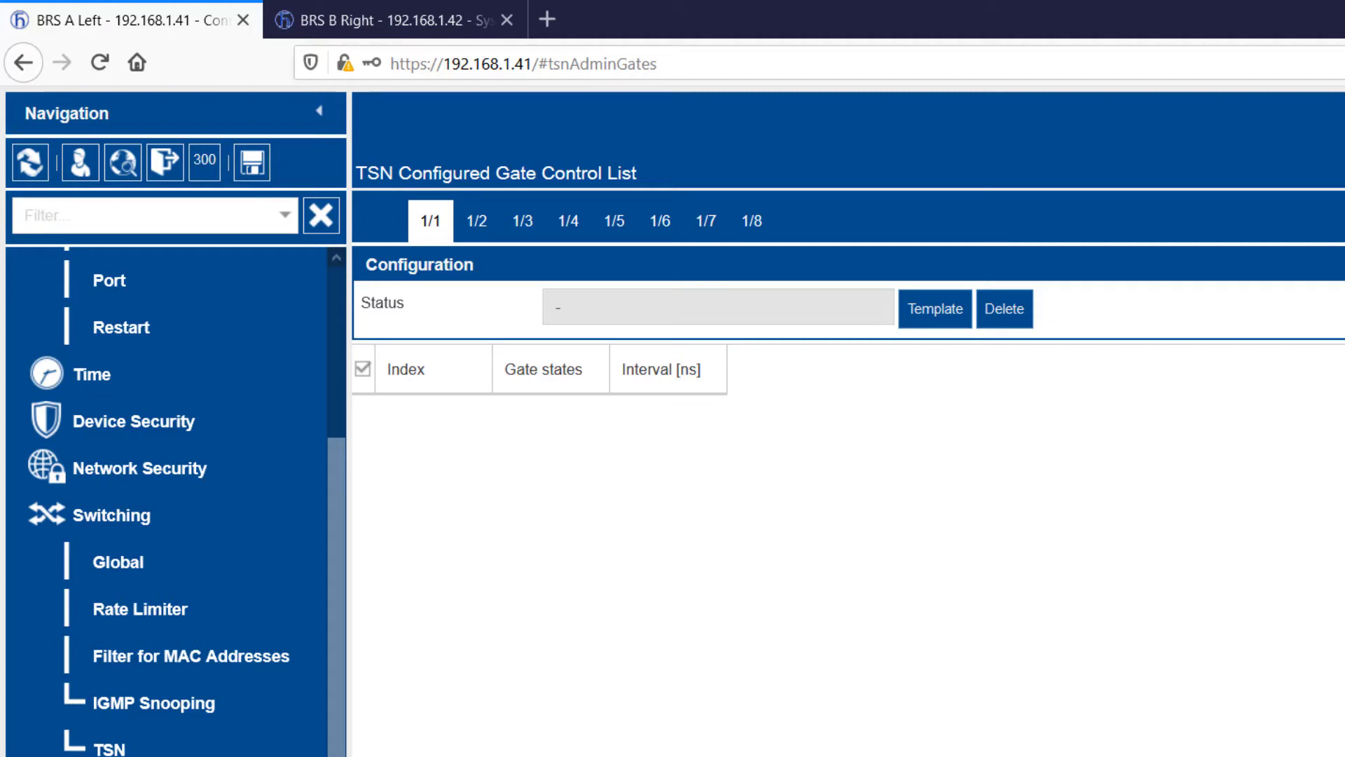
pyautogui.click(752, 222)
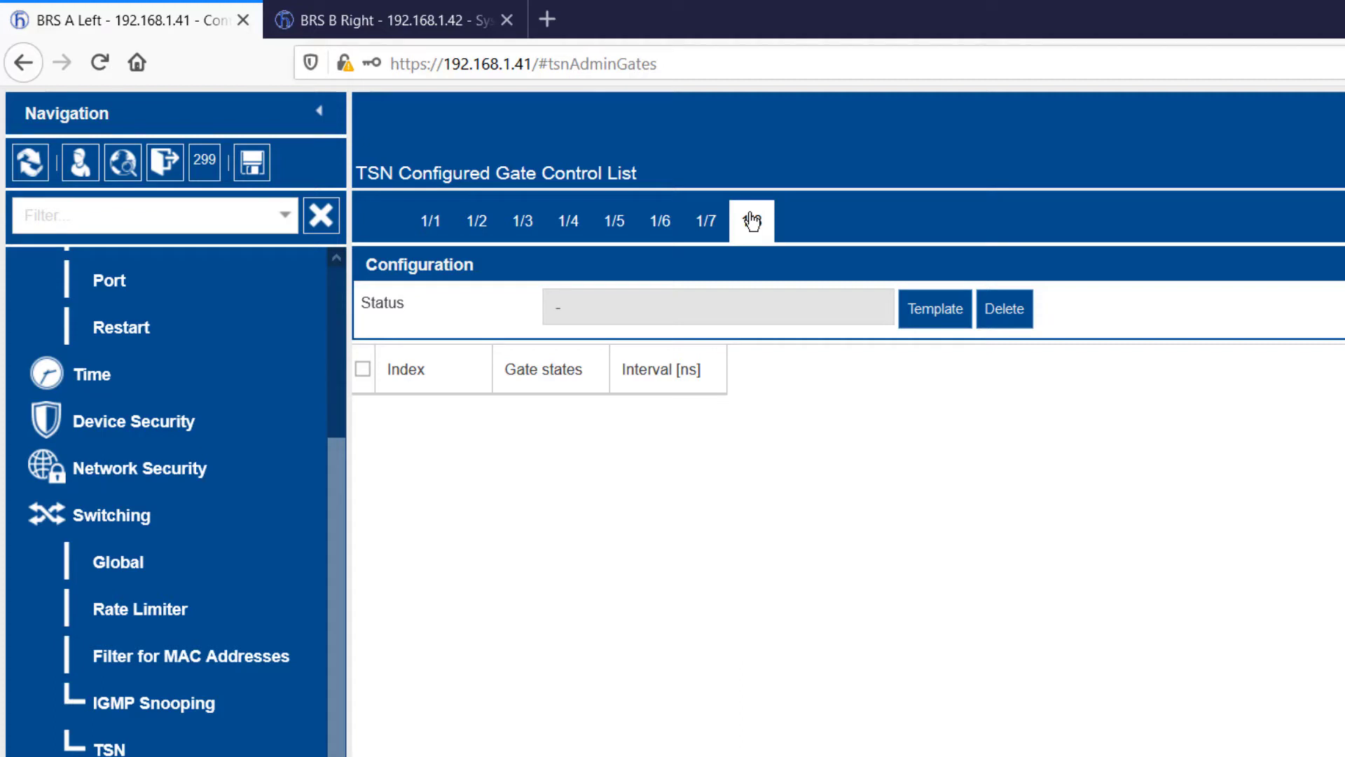
pyautogui.click(917, 317)
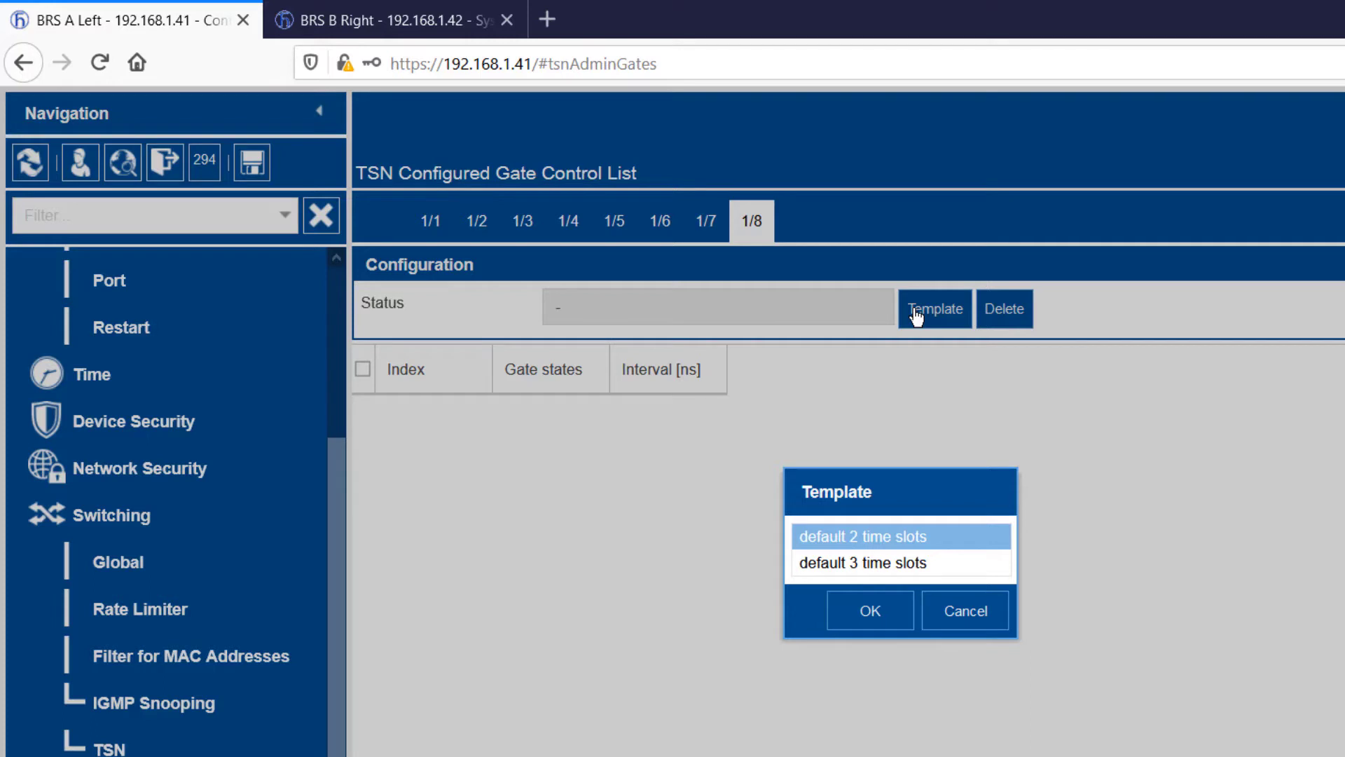
# Step: Apply the 'default 2 time slots' template to port 1/8 and write it to BRS A Left
pyautogui.click(868, 609)
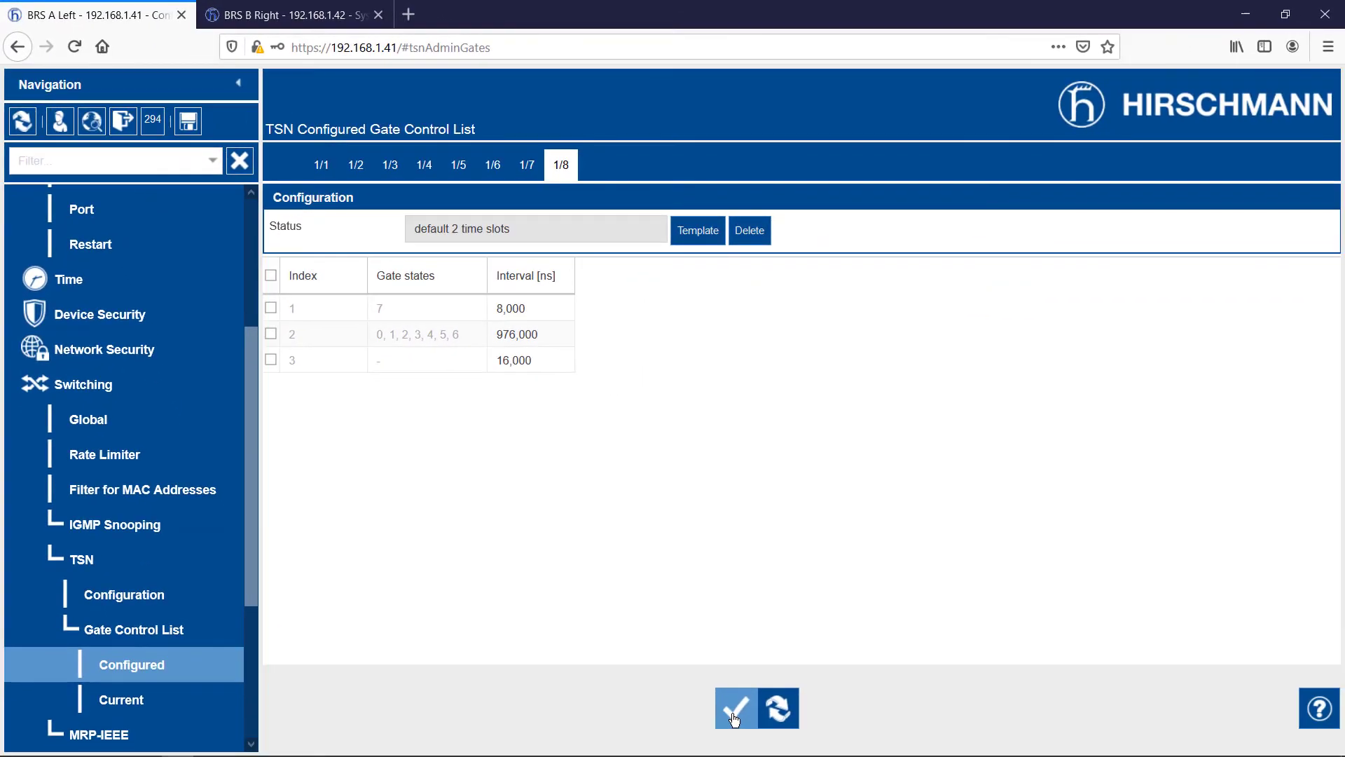
pyautogui.click(734, 719)
# Step: Open port 1/8's Current Gate Control List and reload it four times; it remains empty
pyautogui.click(107, 699)
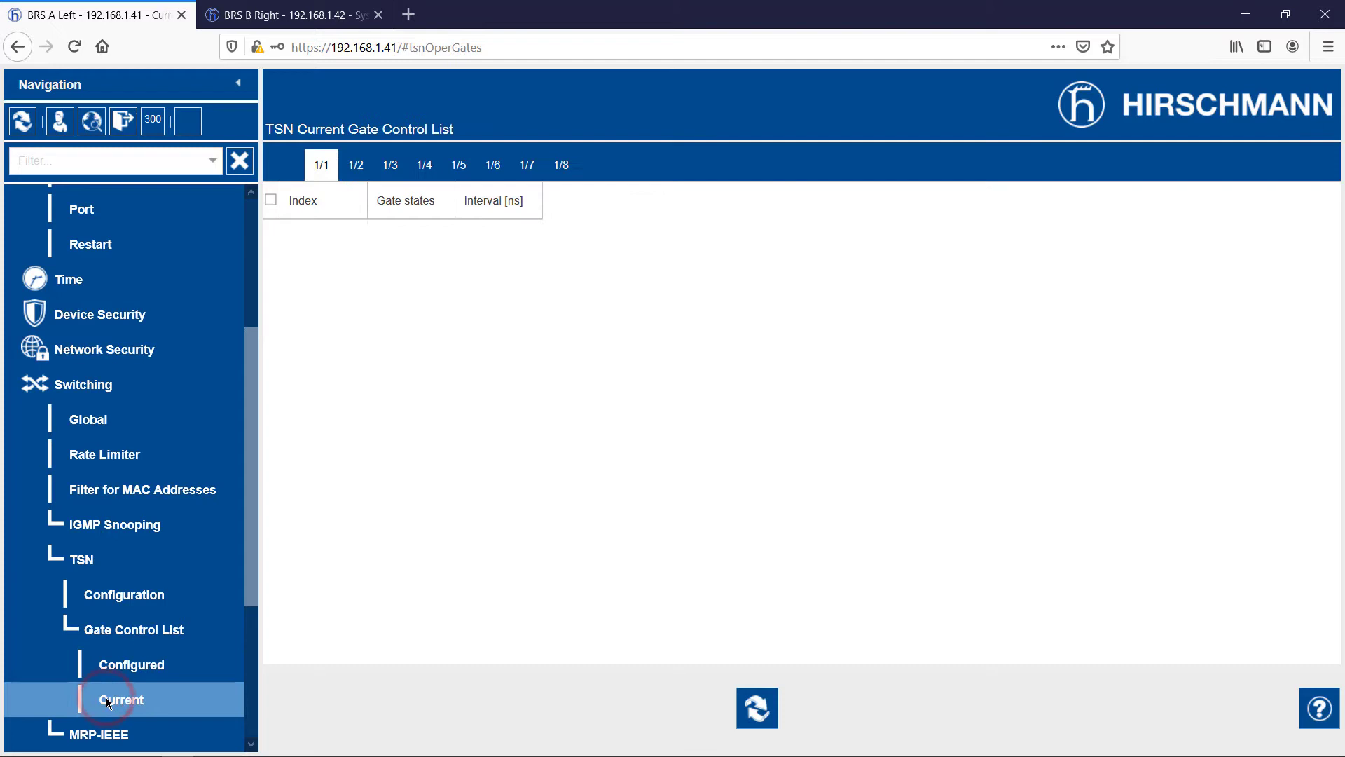
pyautogui.click(556, 164)
pyautogui.click(752, 710)
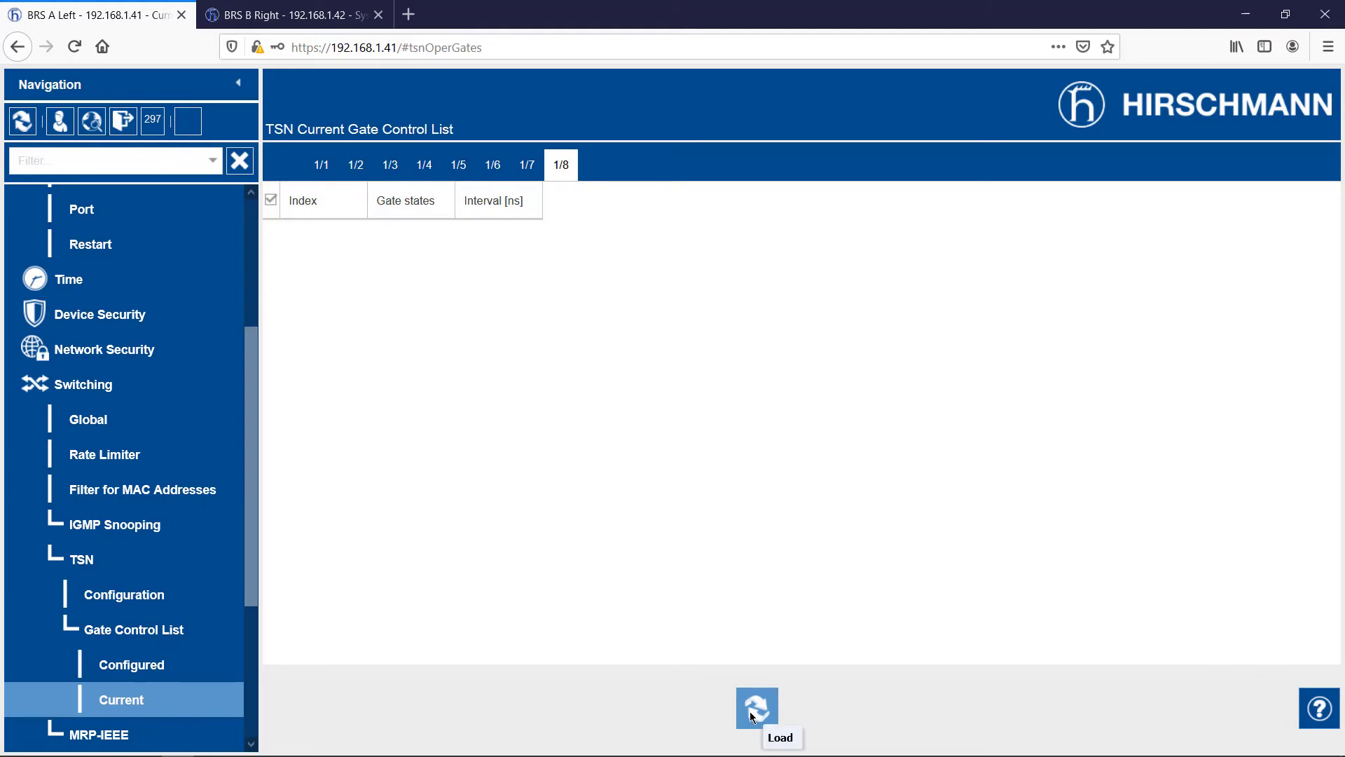
pyautogui.click(751, 713)
pyautogui.click(752, 715)
pyautogui.click(750, 712)
# Step: On BRS B Right, open the TSN Configured Gate Control List page
pyautogui.click(325, 14)
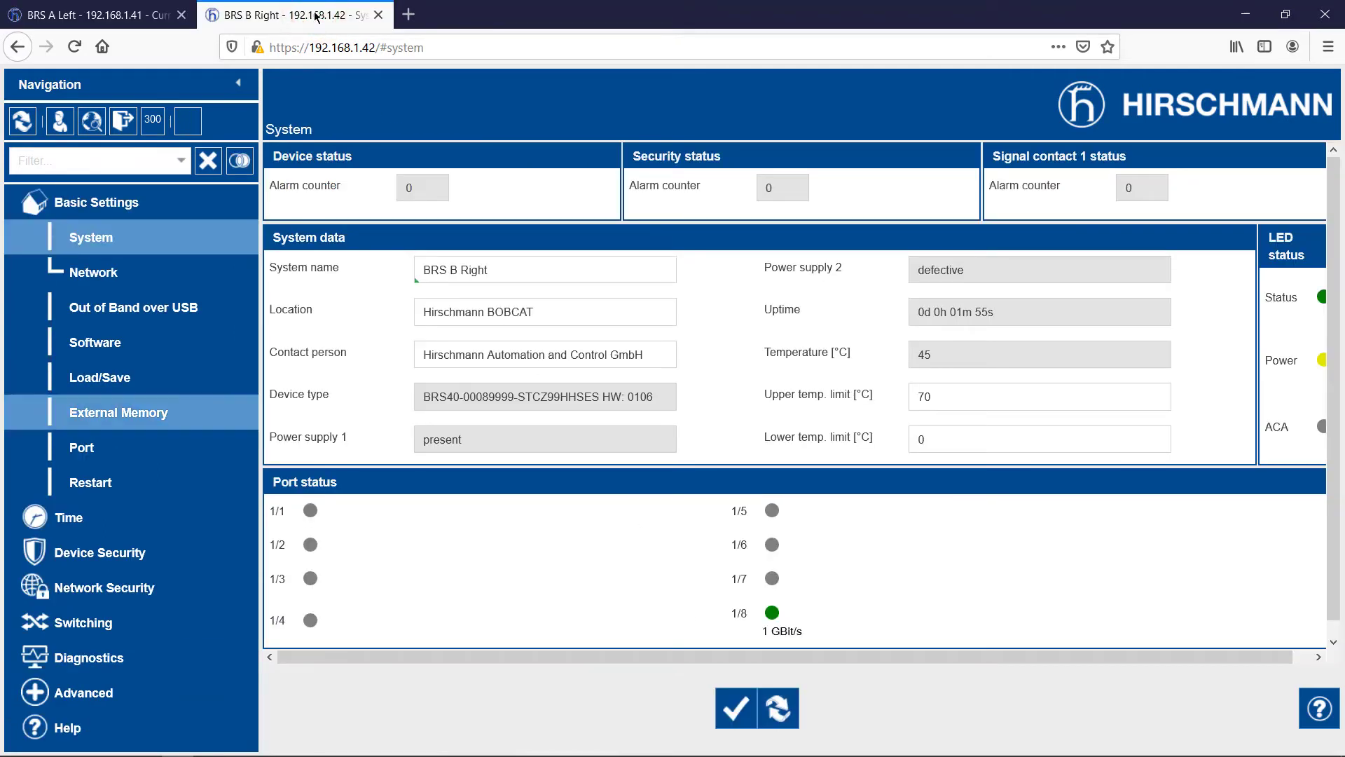
pyautogui.click(94, 620)
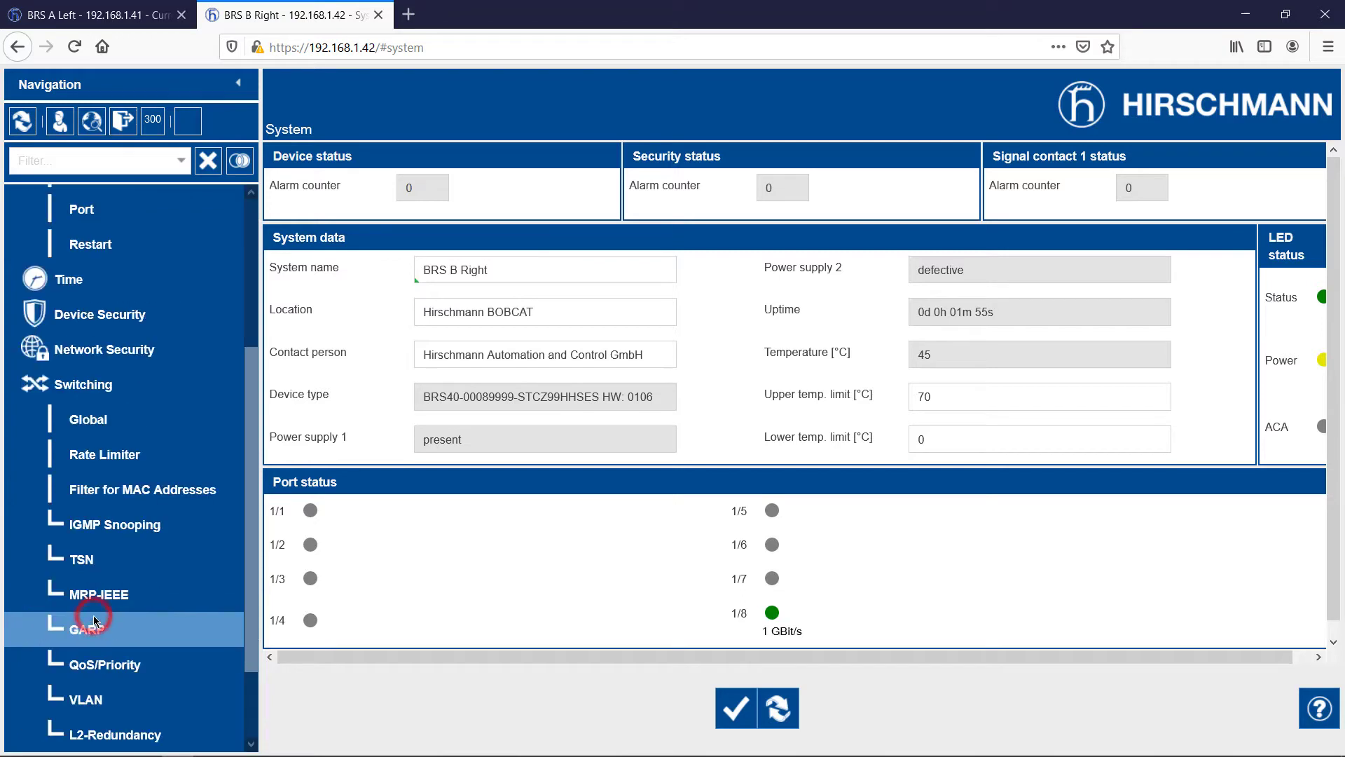
pyautogui.click(88, 559)
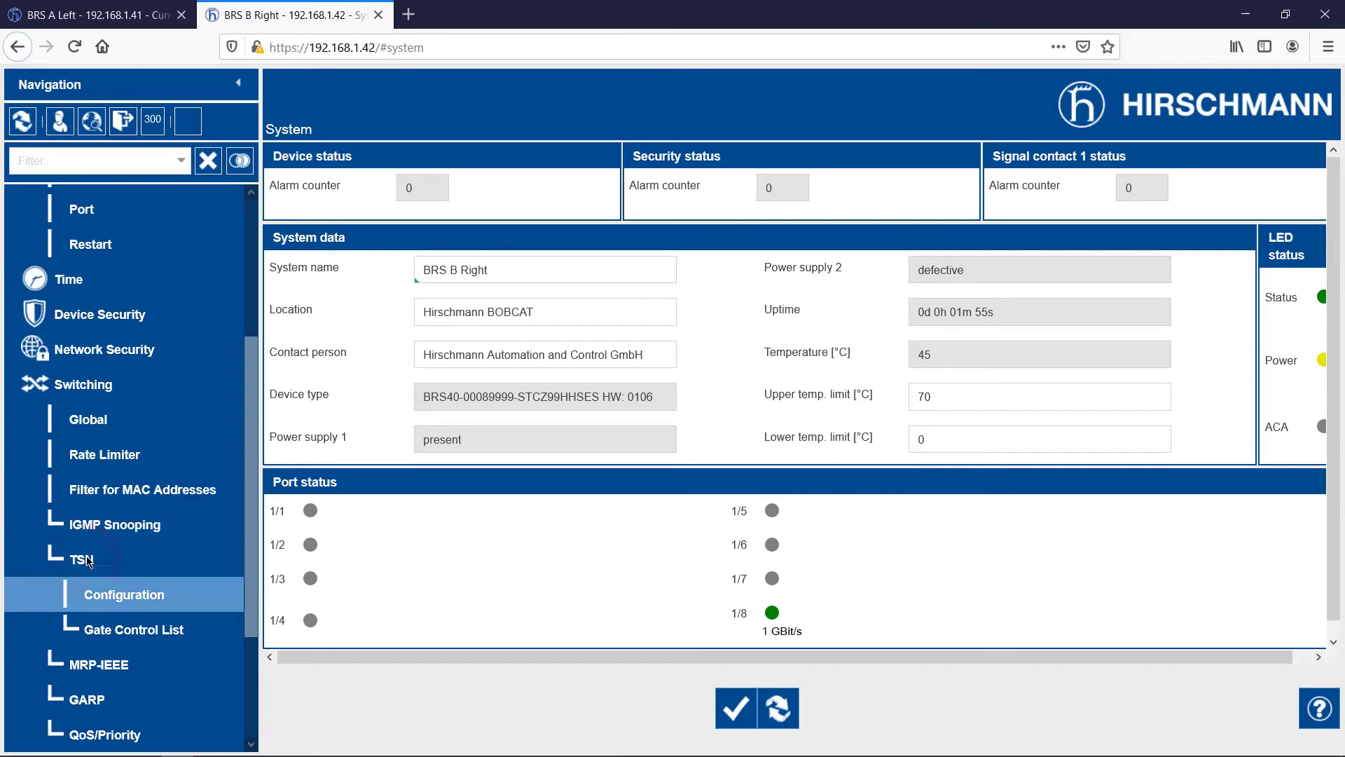
pyautogui.click(120, 596)
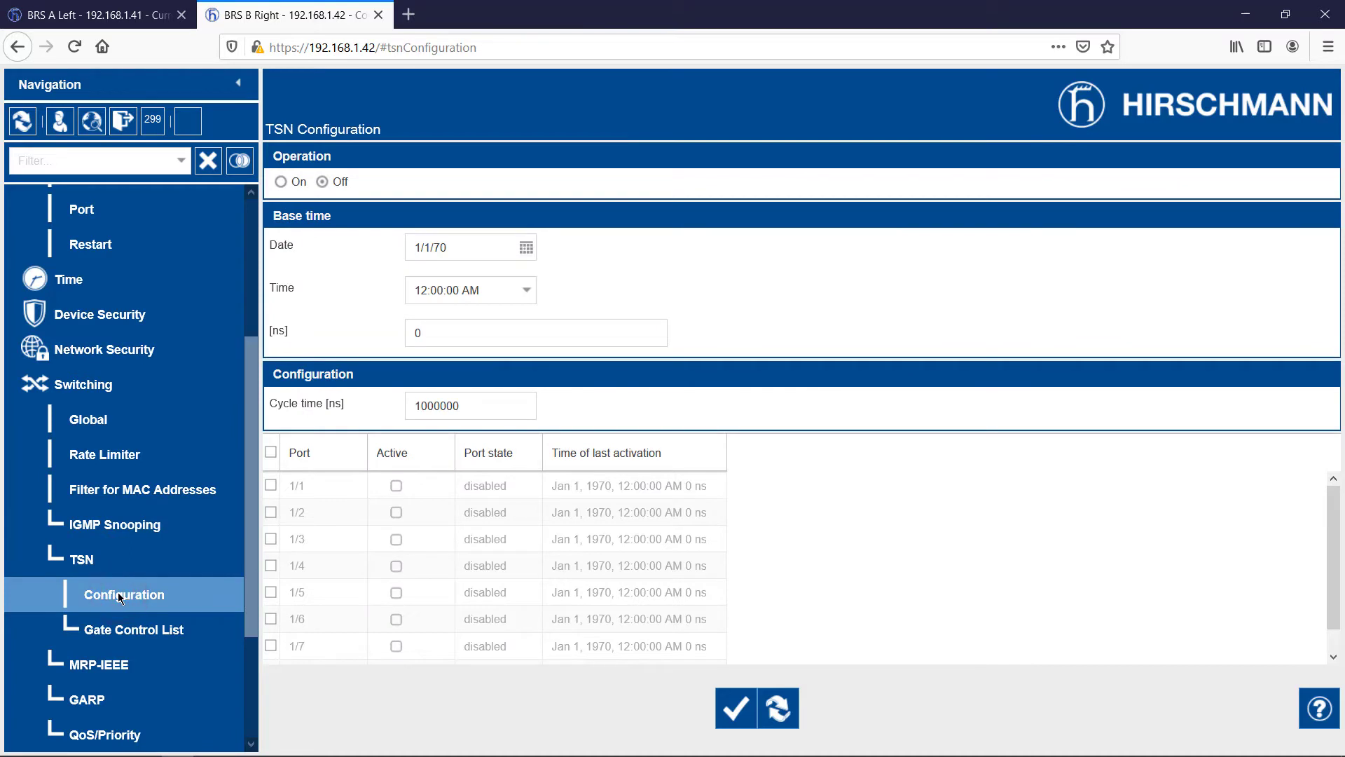
pyautogui.click(130, 629)
pyautogui.click(133, 673)
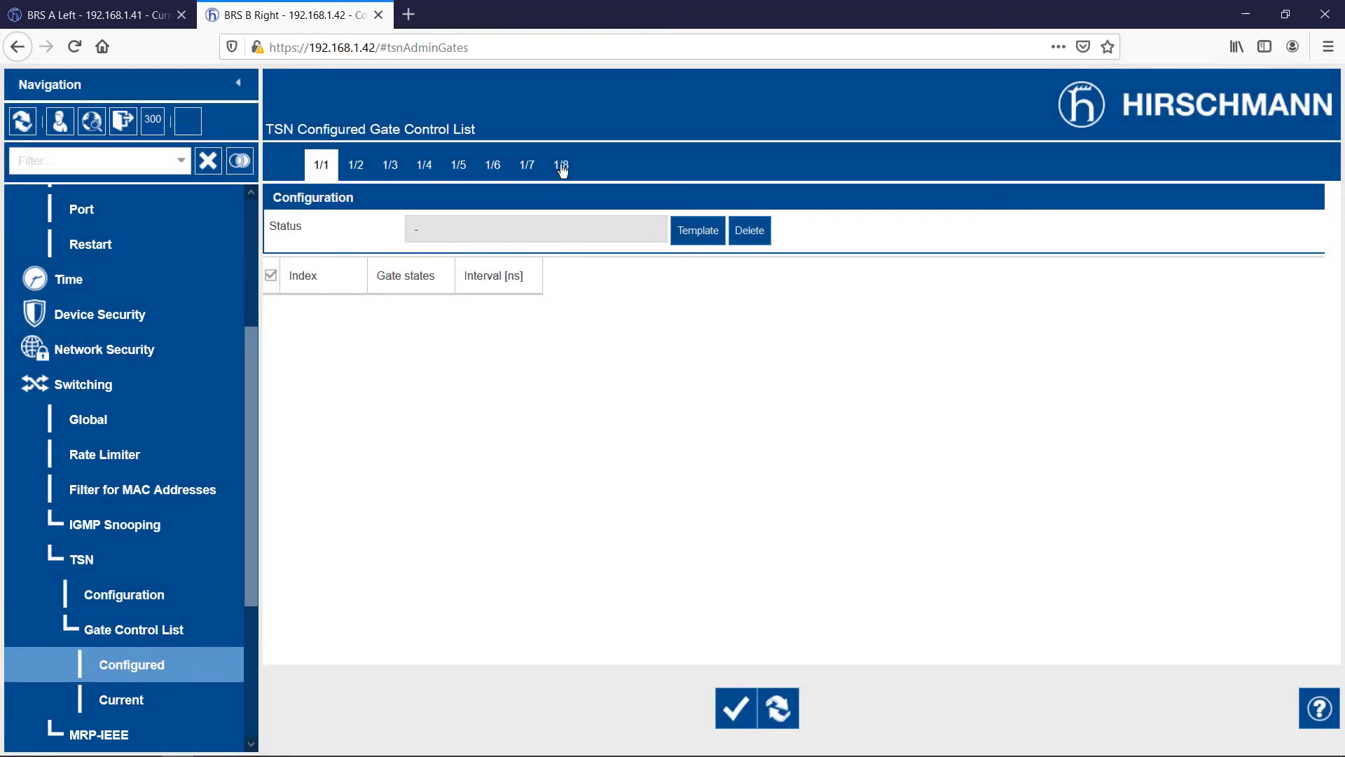
# Step: Apply the 'default 2 time slots' template to port 1/8 and write it to the switch
pyautogui.click(562, 166)
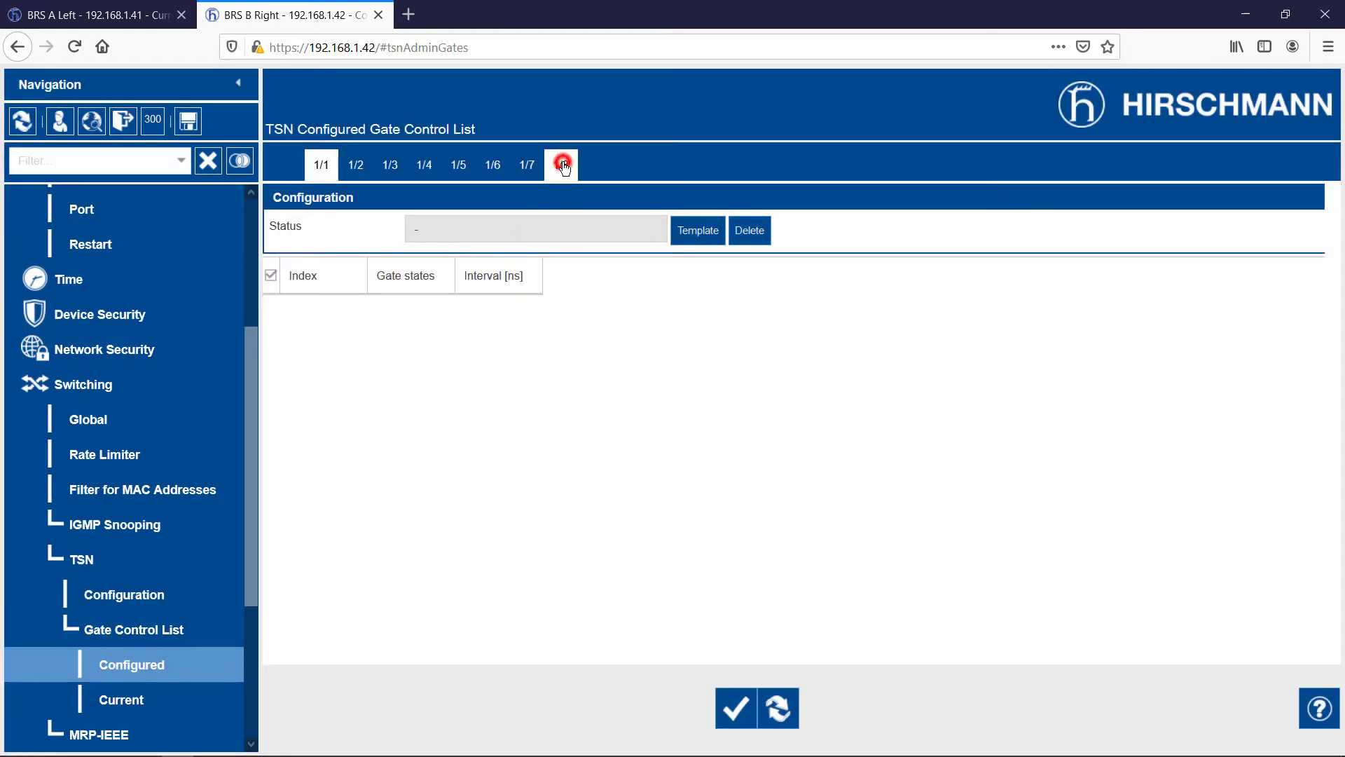
pyautogui.click(697, 231)
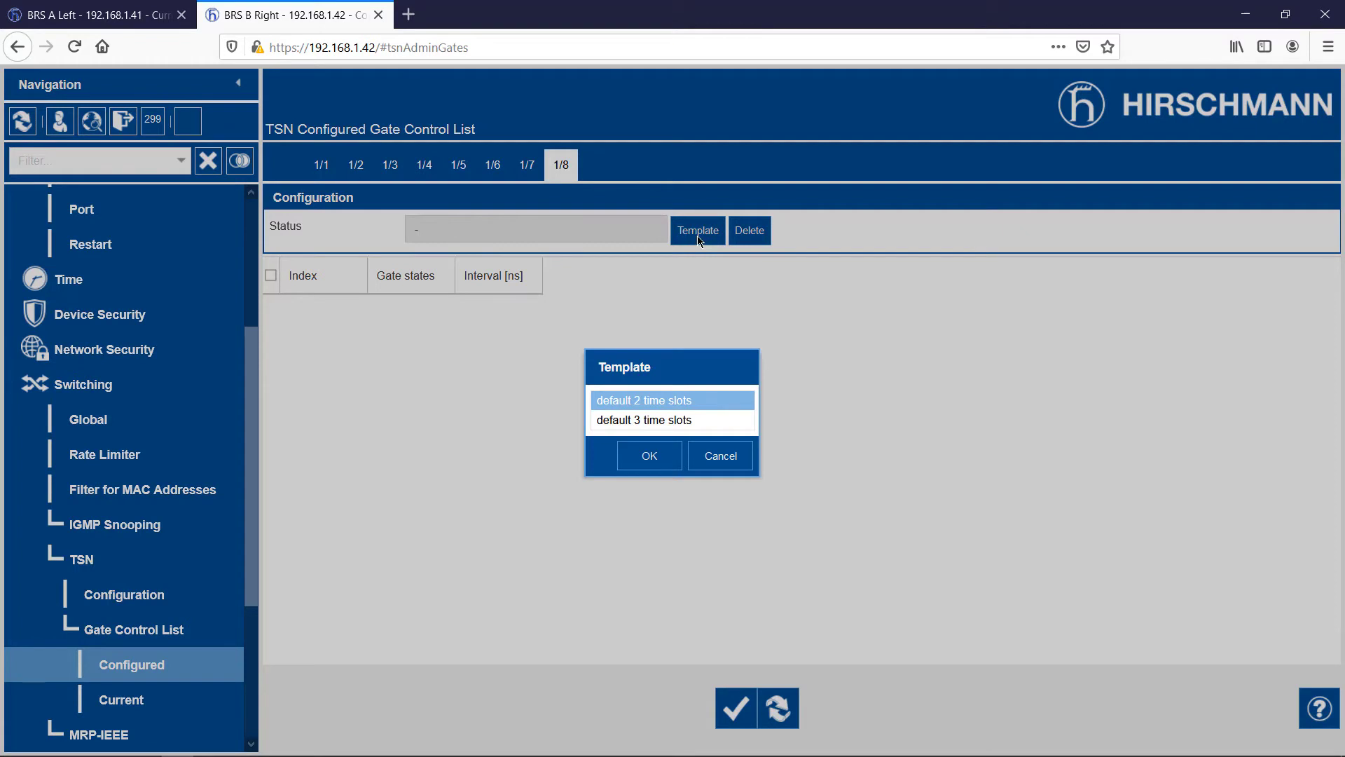
pyautogui.click(652, 458)
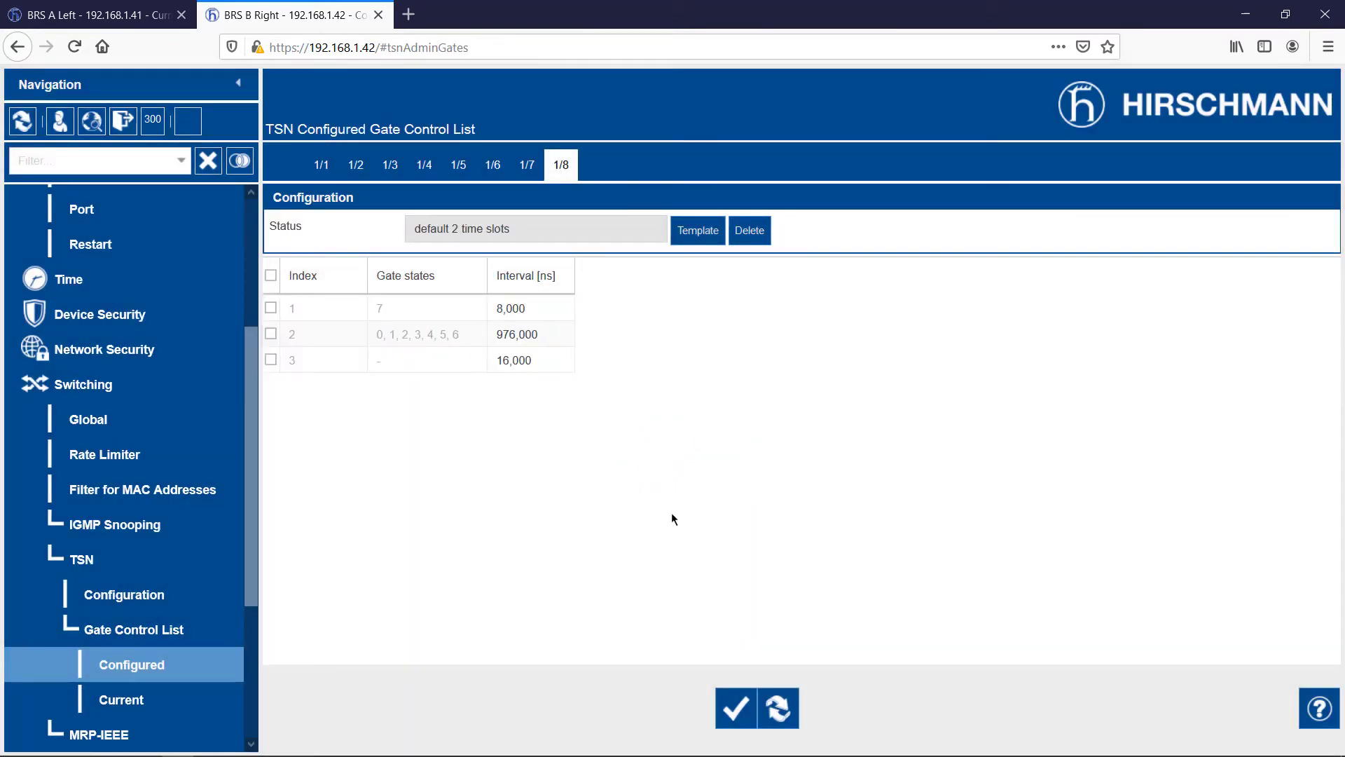
pyautogui.click(728, 706)
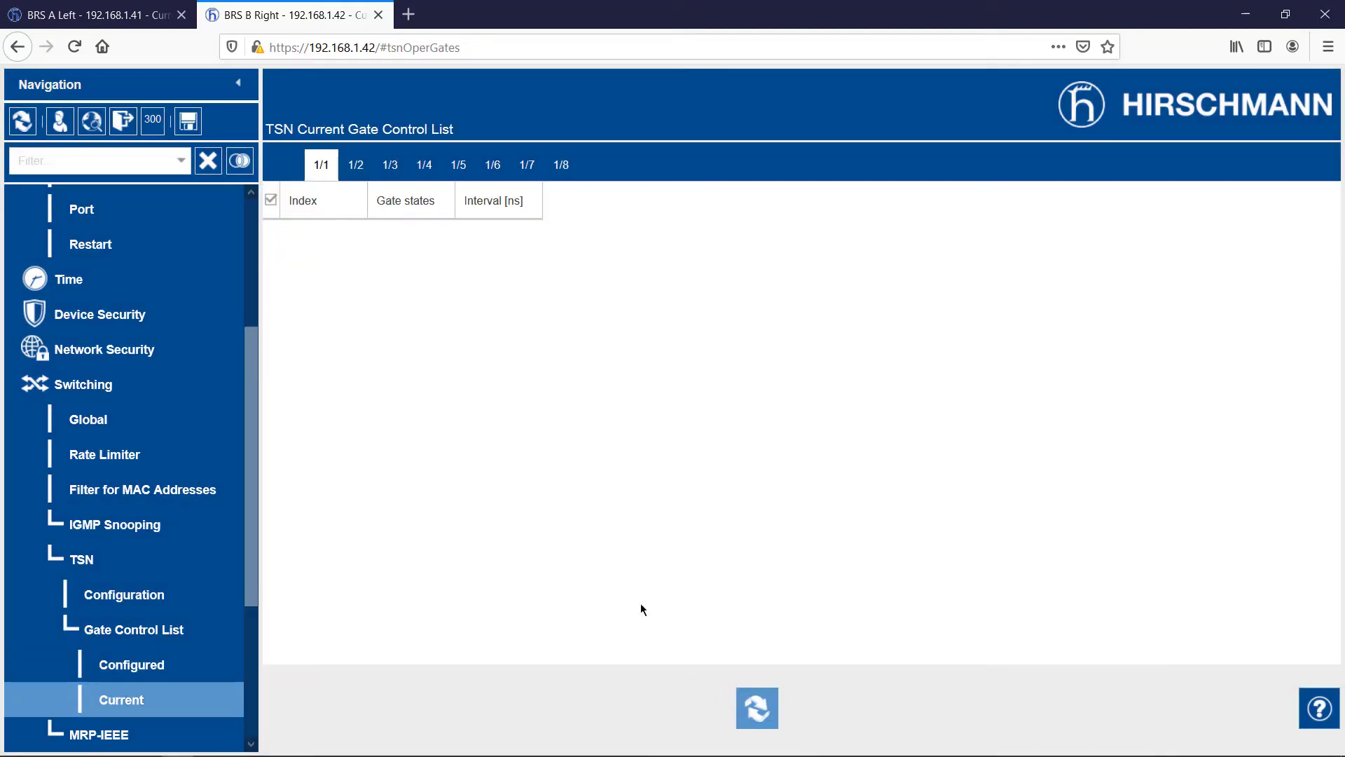
# Step: On BRS A Left, turn TSN operation on and write the setting to the switch
pyautogui.click(121, 17)
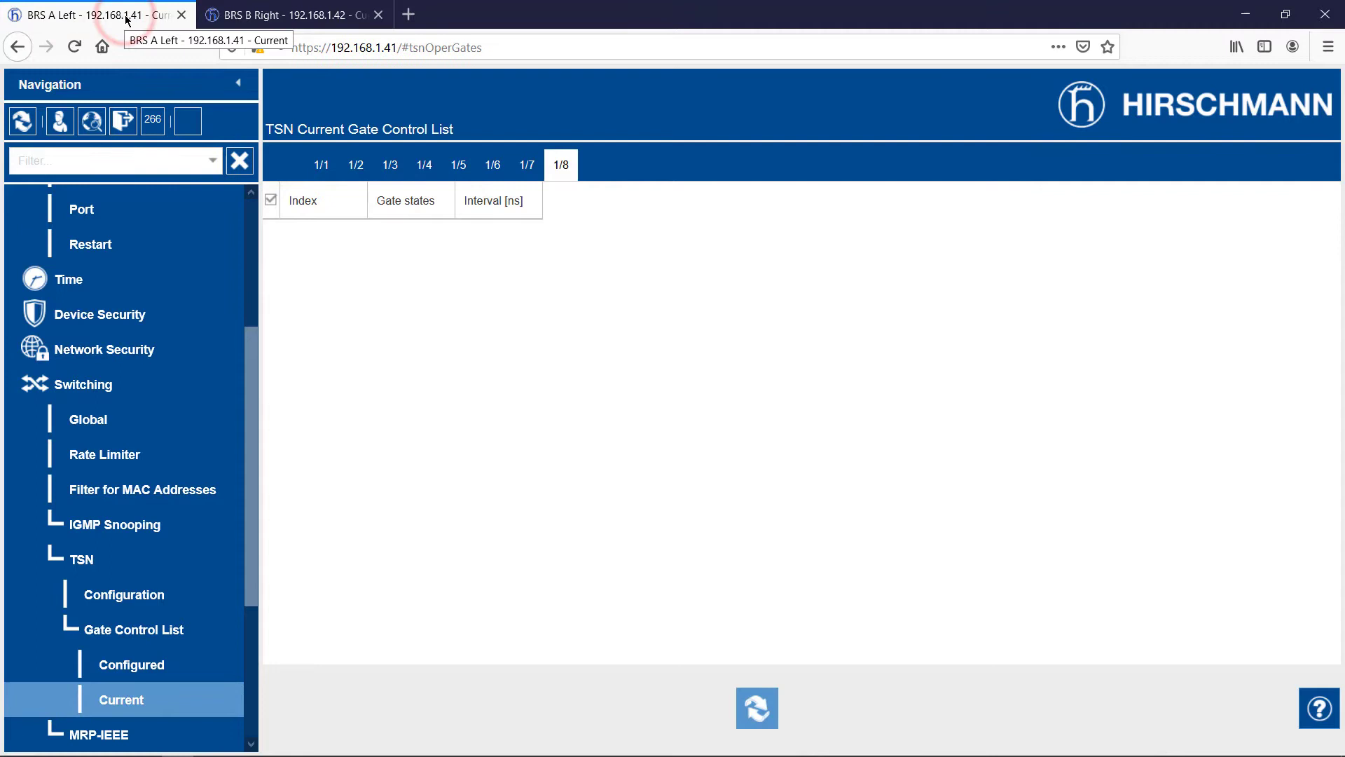
pyautogui.click(97, 598)
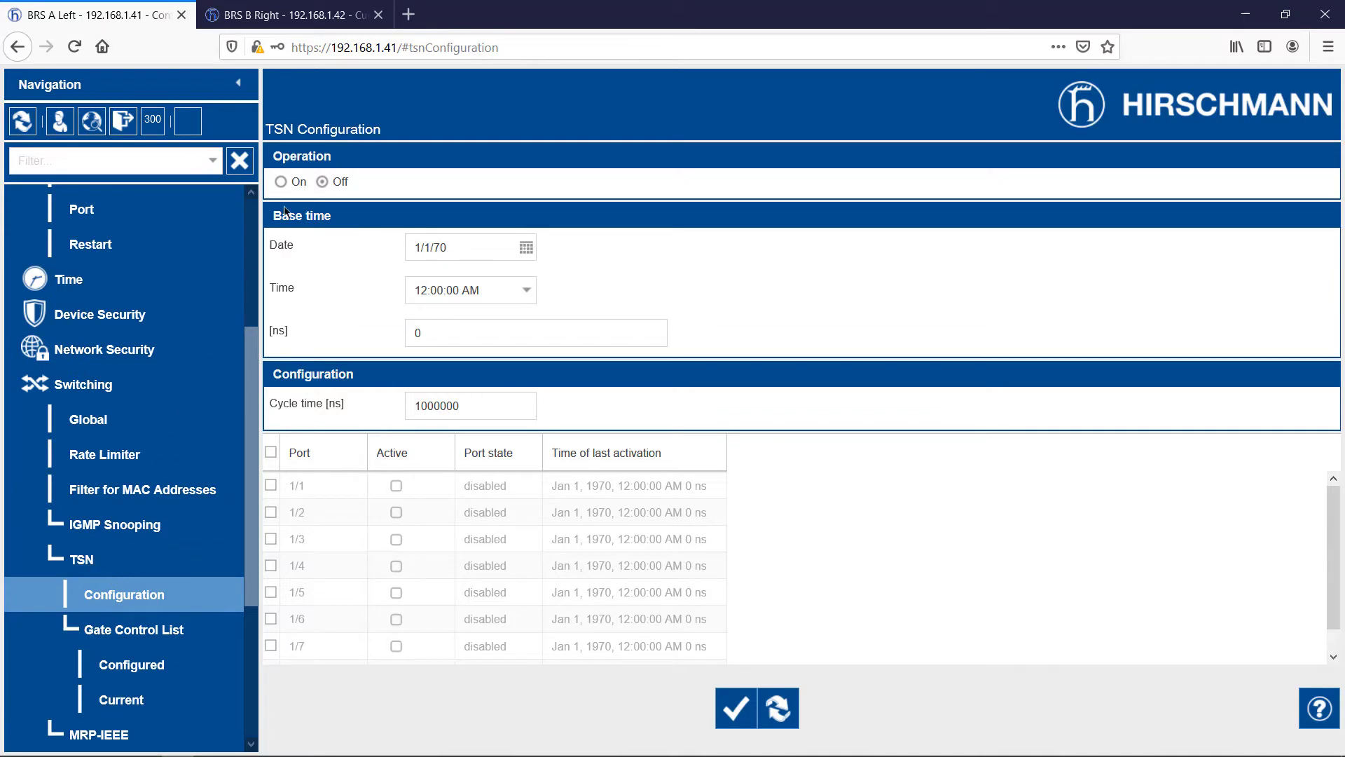
pyautogui.click(281, 181)
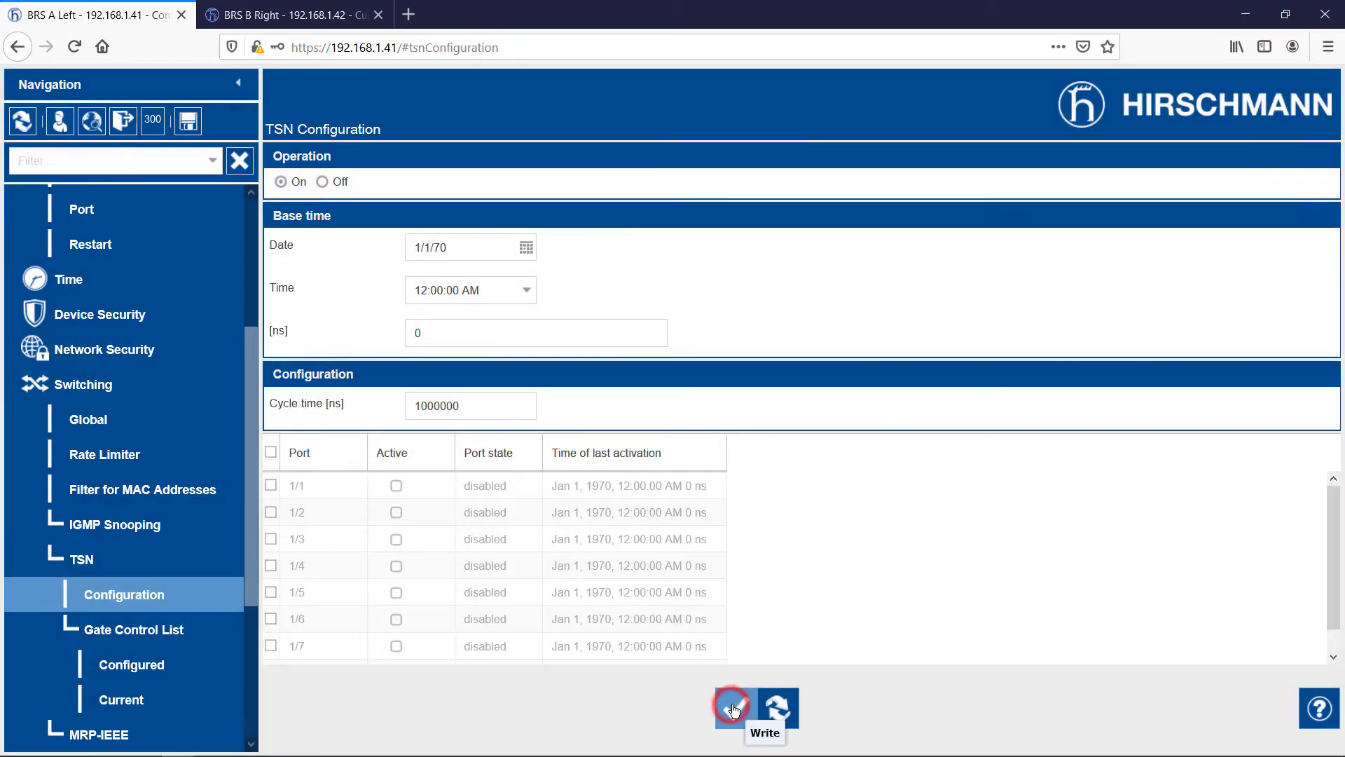
pyautogui.click(735, 708)
# Step: Activate TSN on BRS A Left's port 1/8, save it, then switch to BRS B Right's page
pyautogui.scroll(-1, 635, 585)
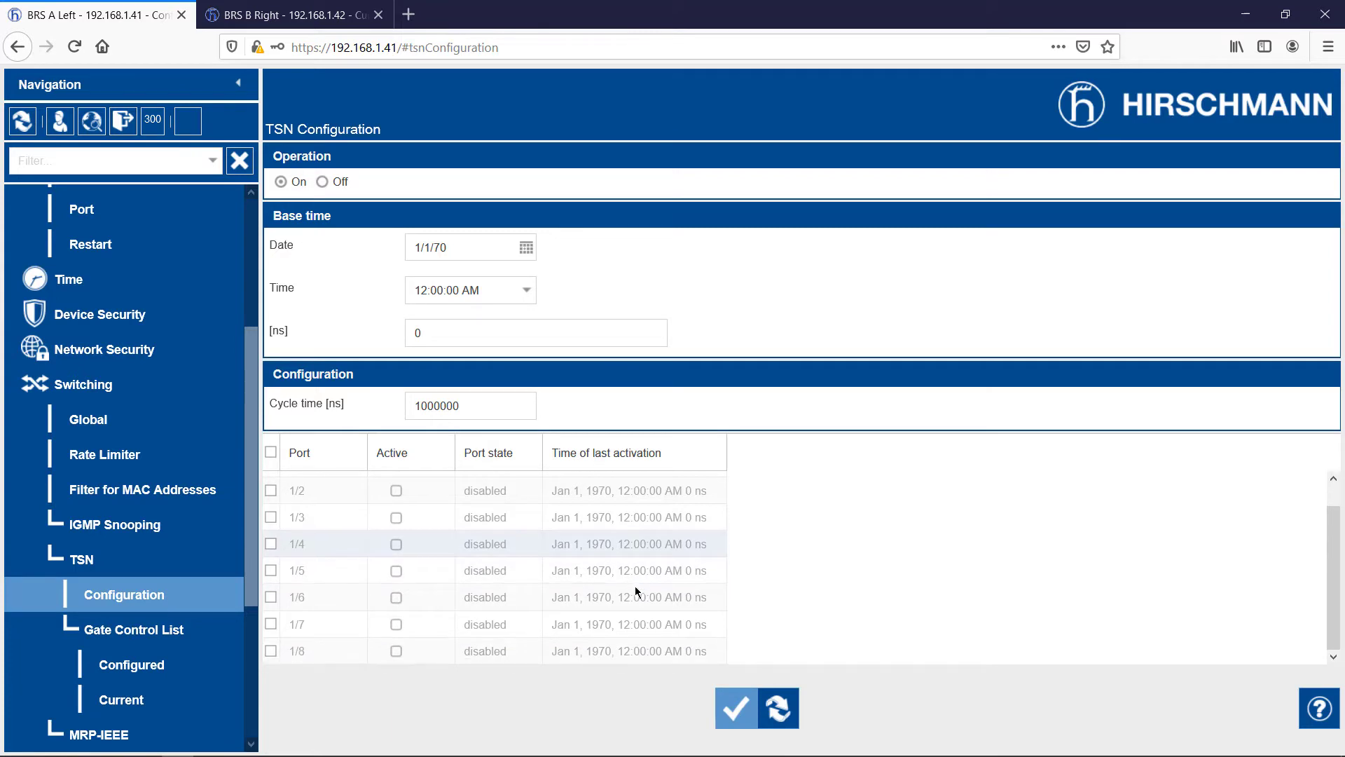
pyautogui.click(396, 652)
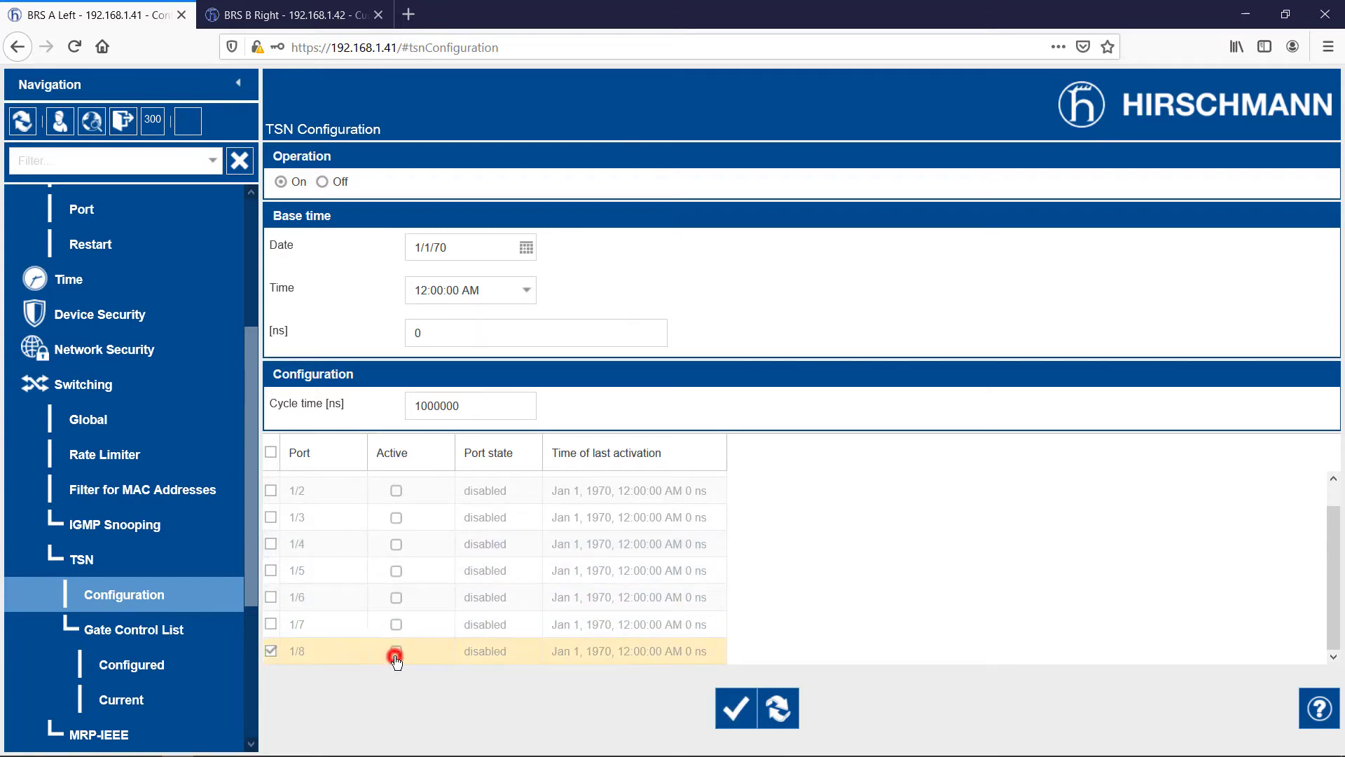
pyautogui.click(396, 652)
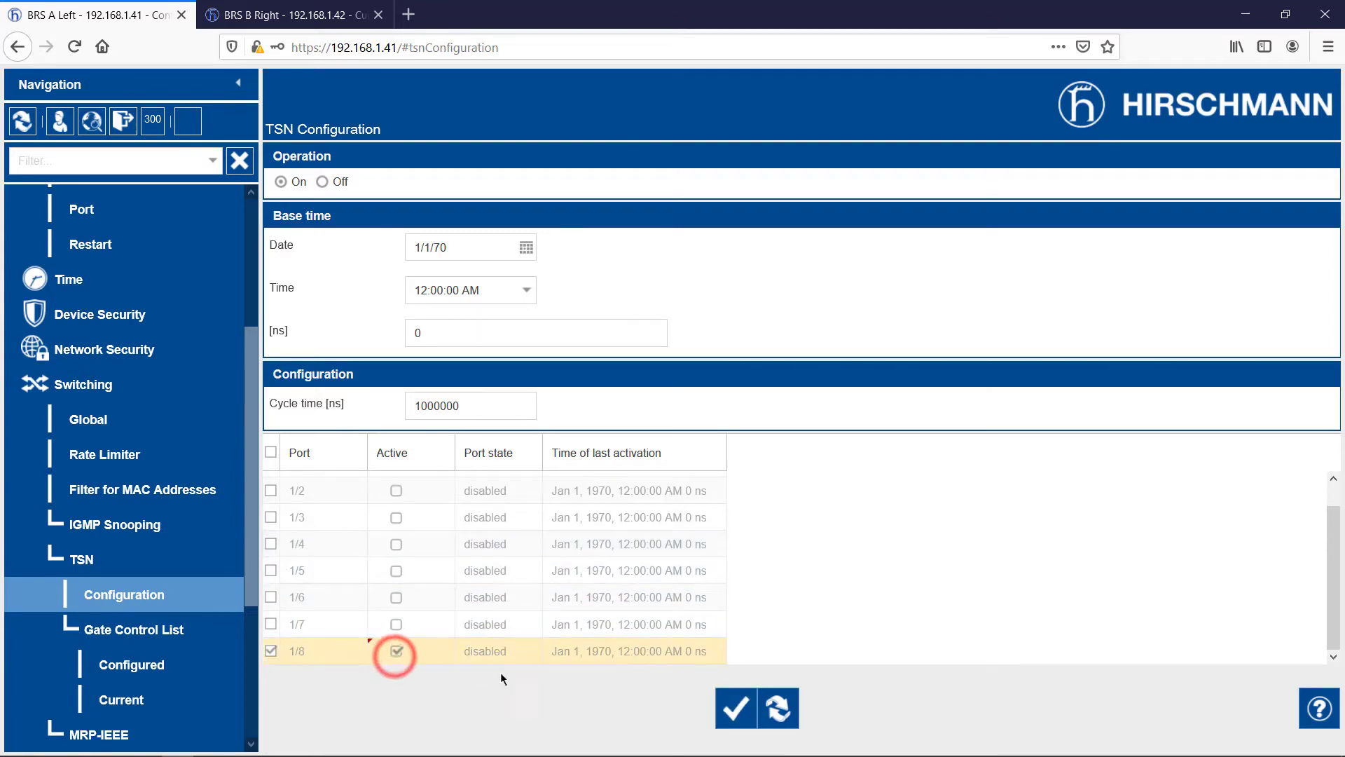
pyautogui.click(727, 713)
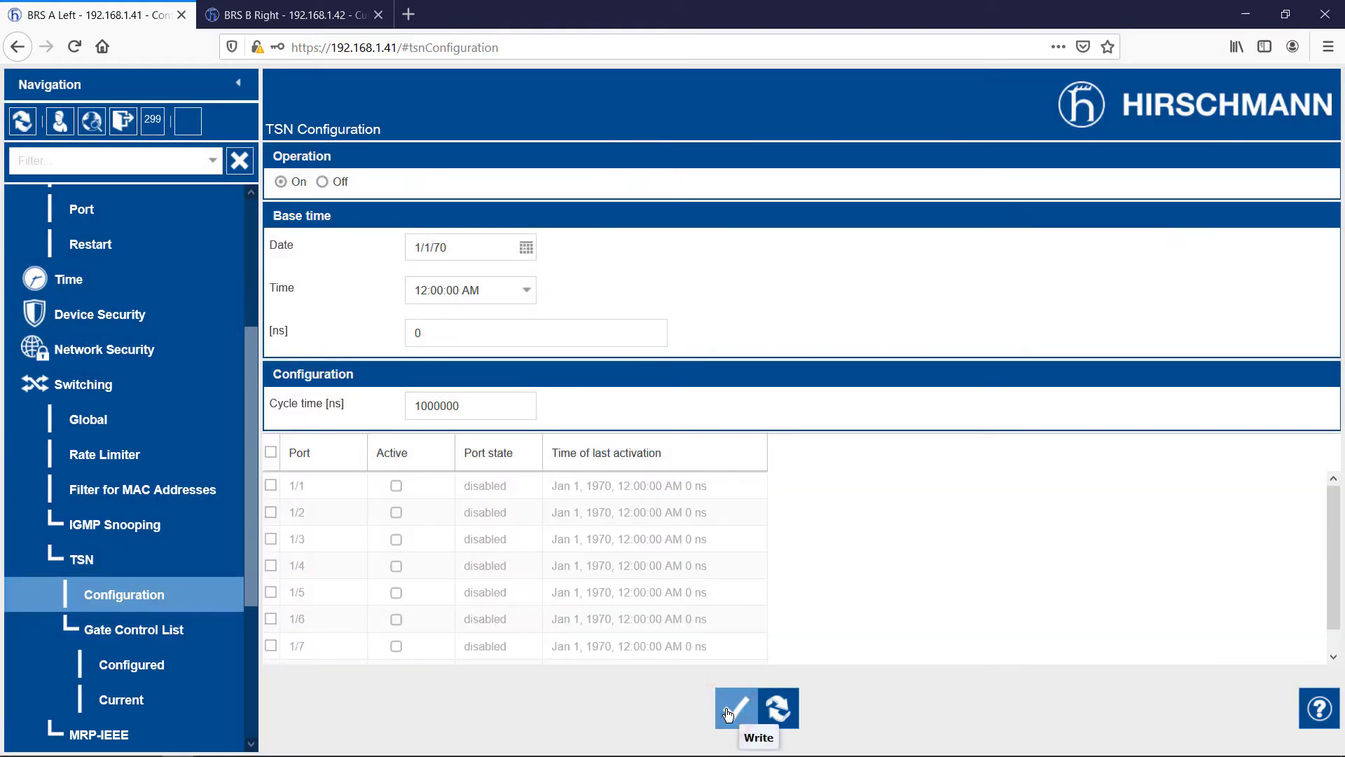
pyautogui.scroll(-1, 725, 585)
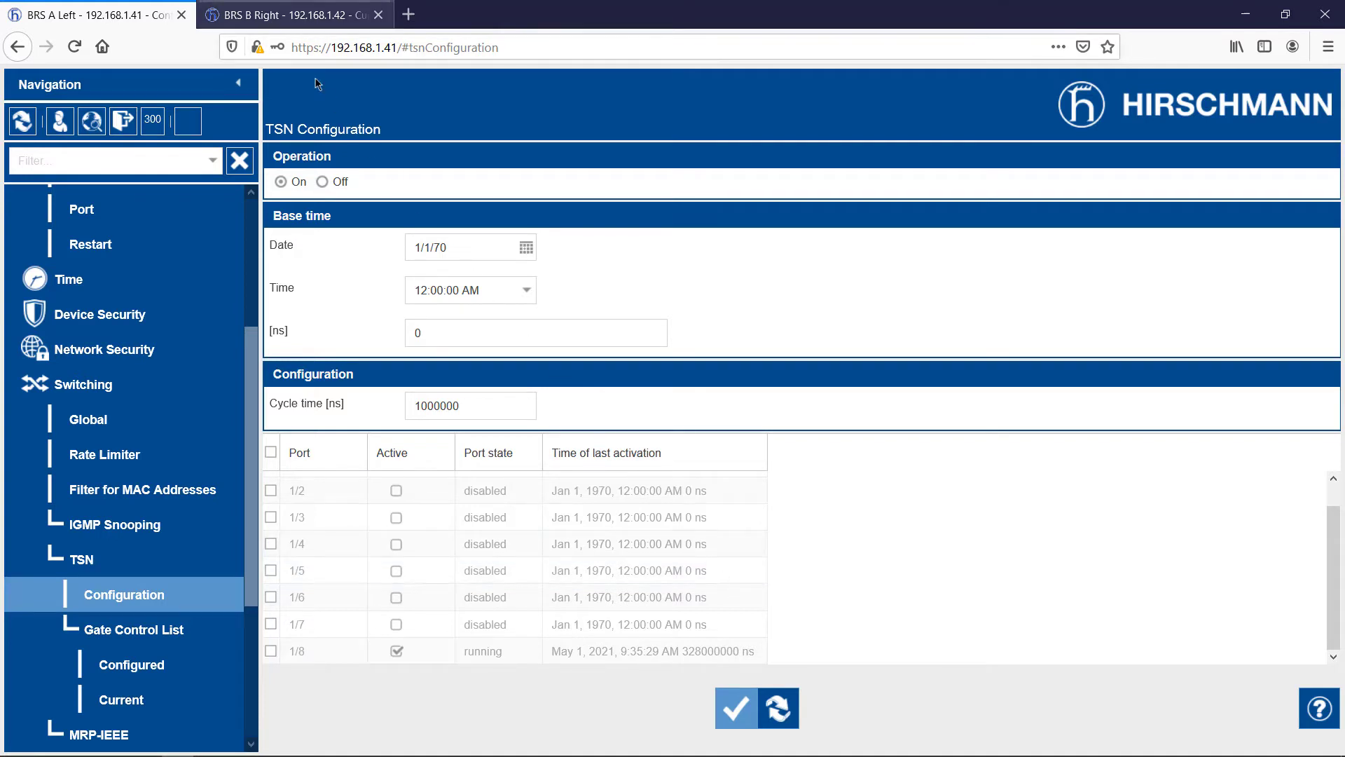
pyautogui.click(266, 19)
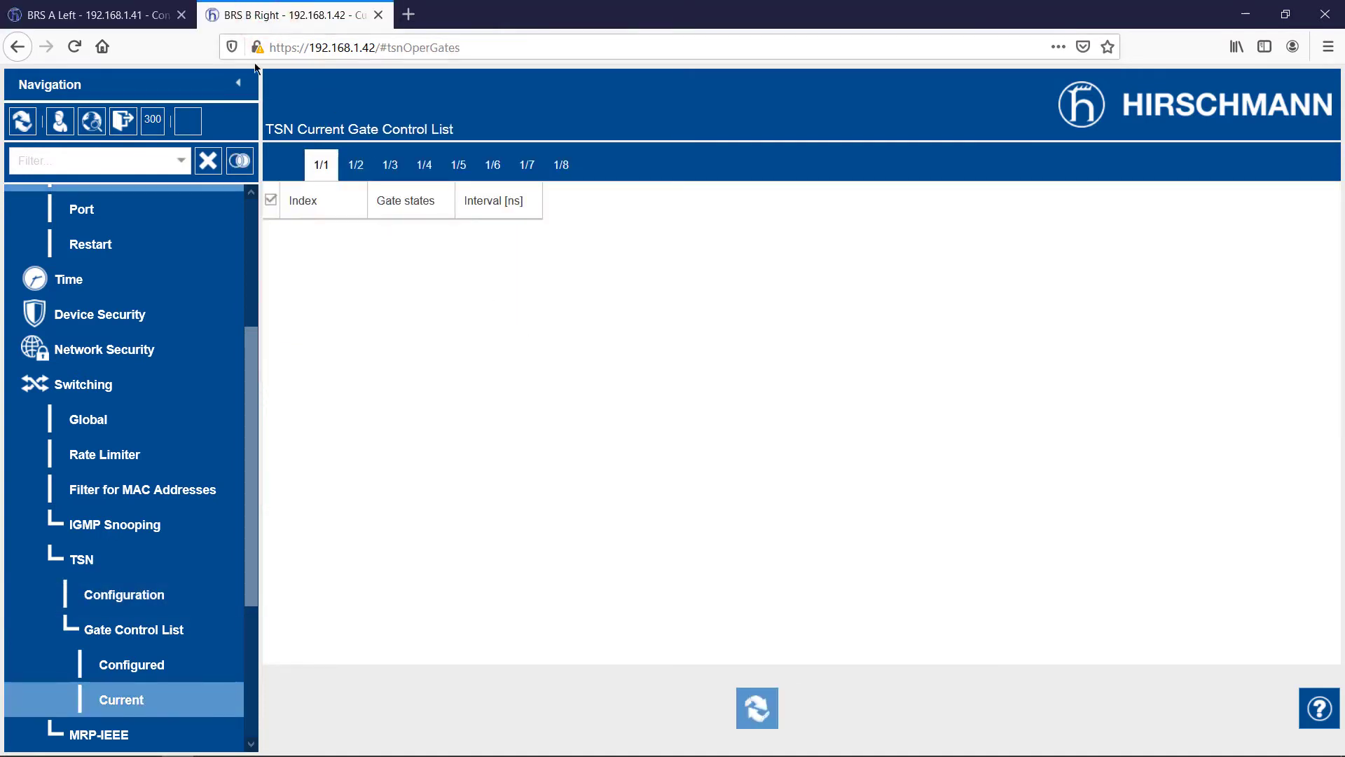
# Step: Set BRS B Right's TSN Operation to On and tick Active for port 1/8, writing each change
pyautogui.click(136, 597)
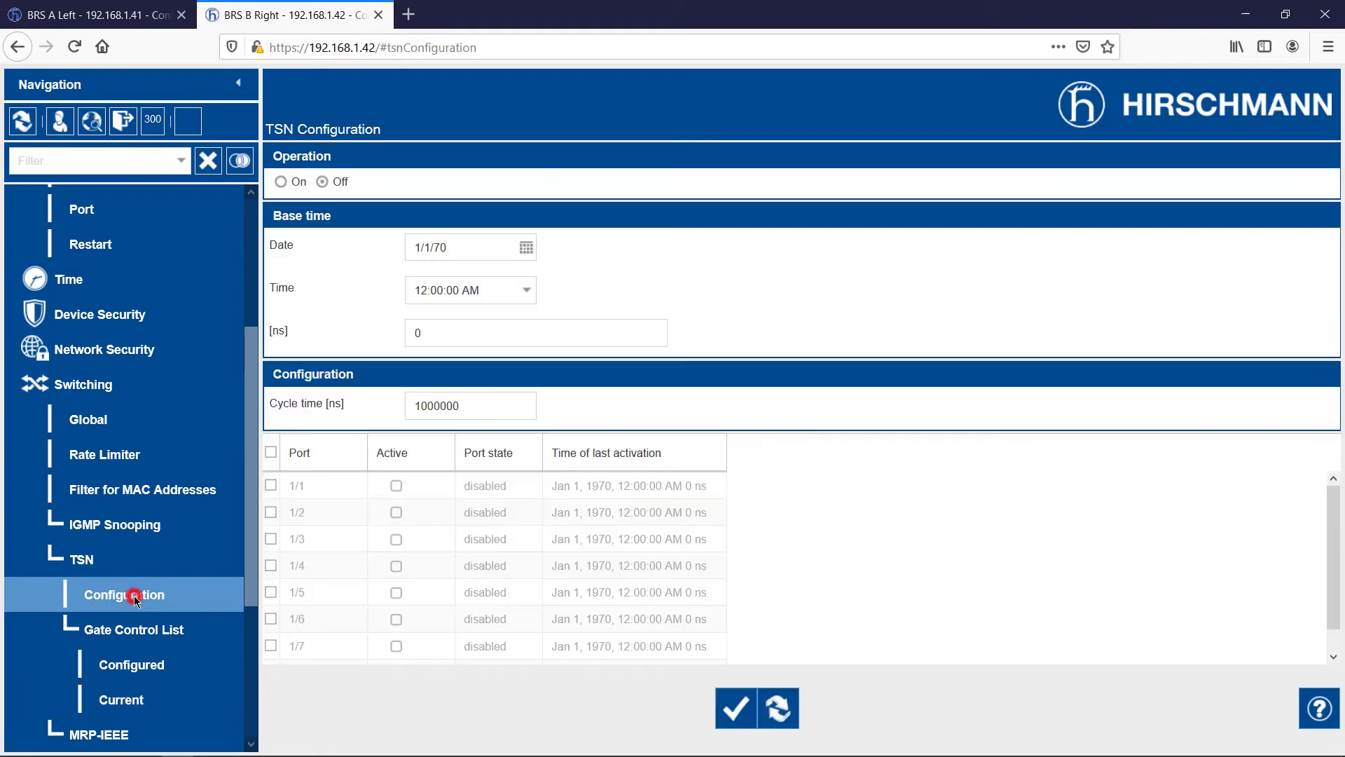
pyautogui.click(279, 184)
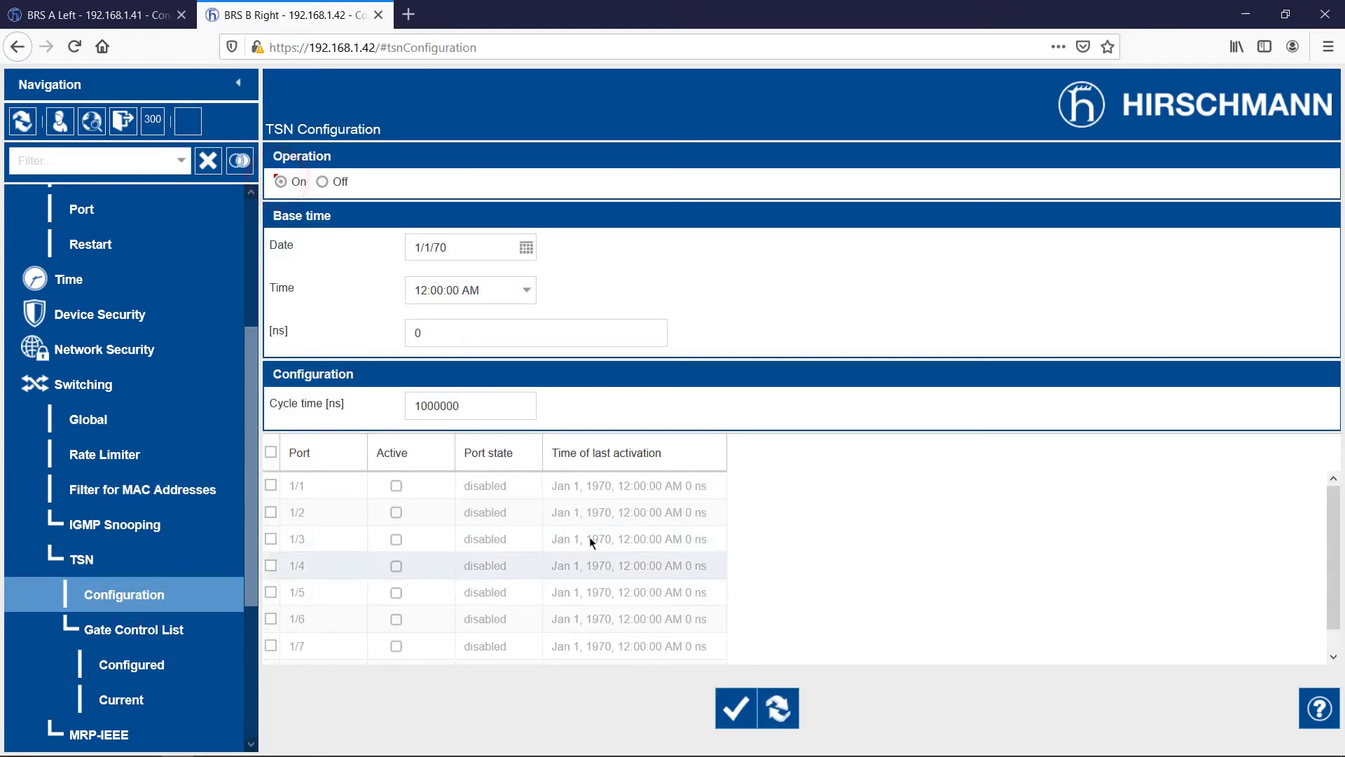
pyautogui.click(737, 711)
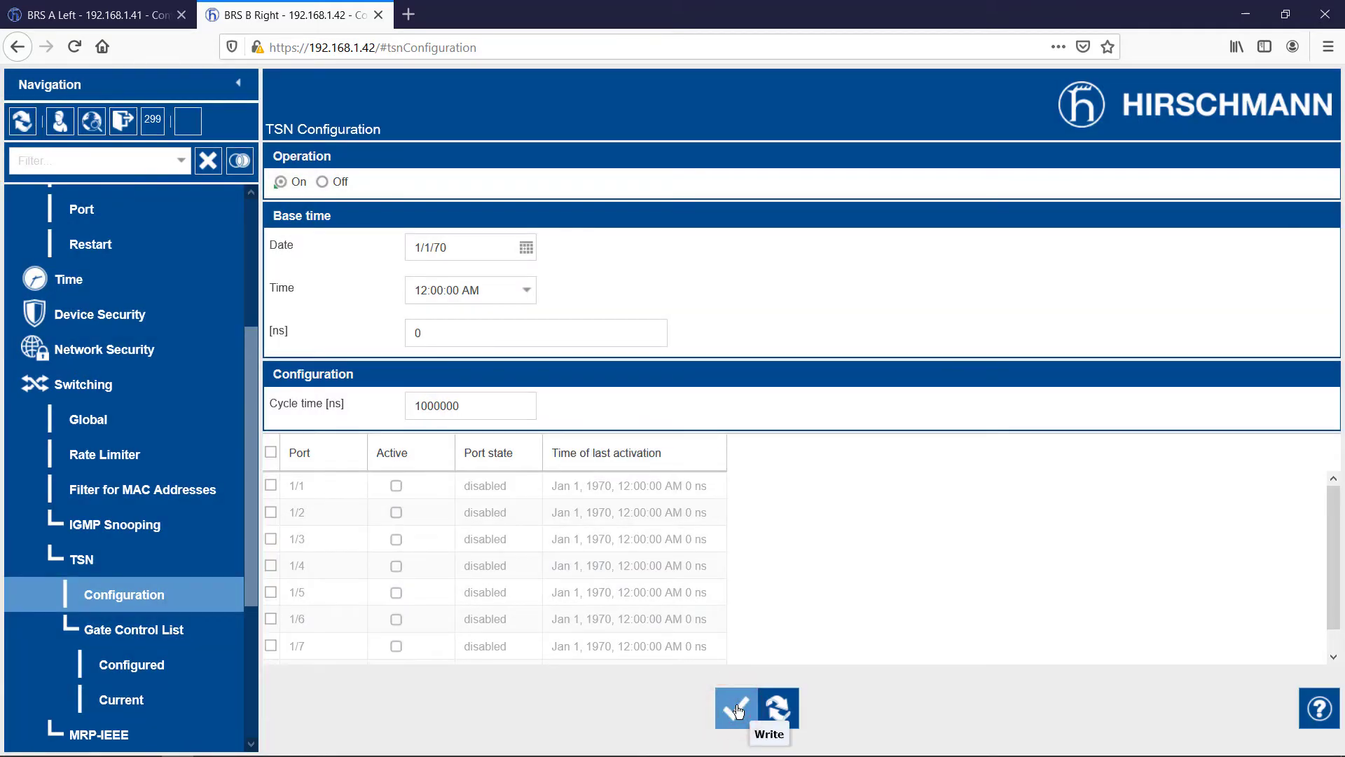
pyautogui.scroll(-1, 685, 598)
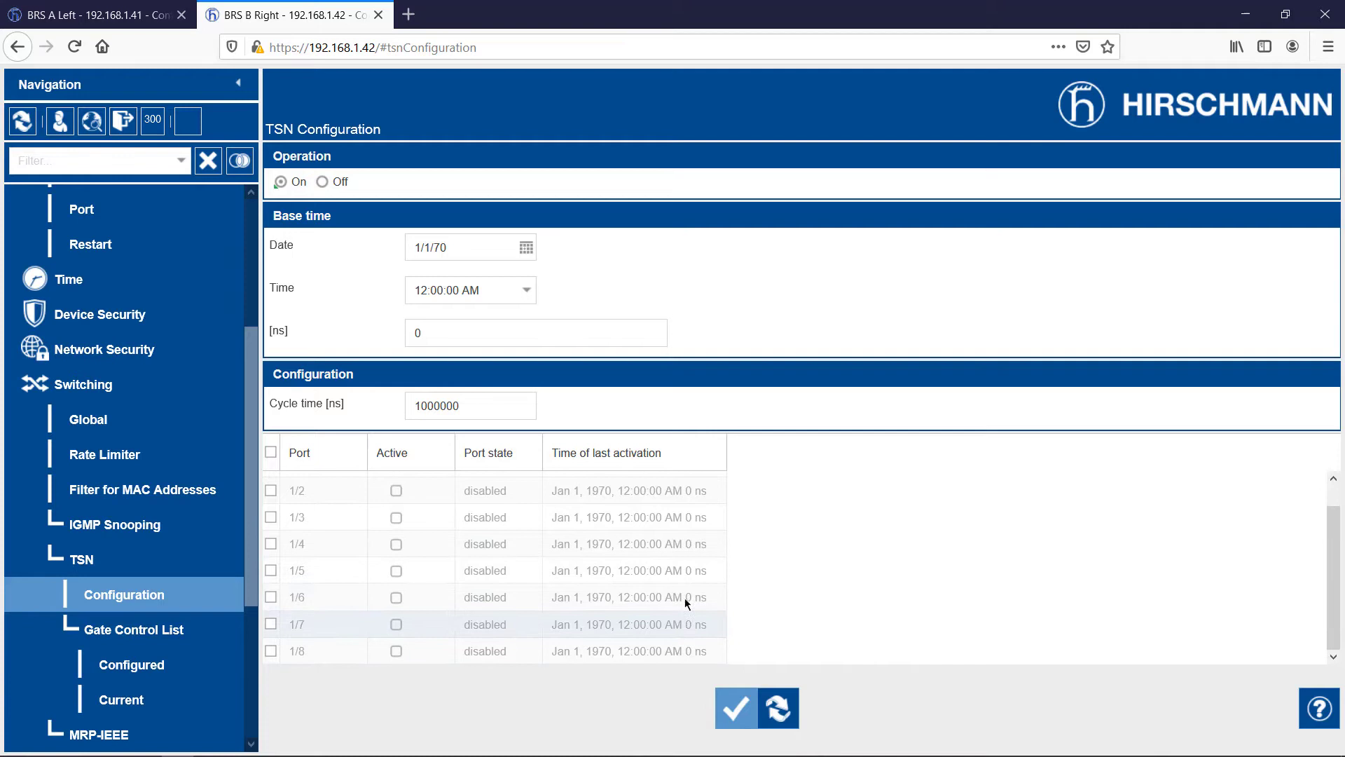
pyautogui.click(396, 651)
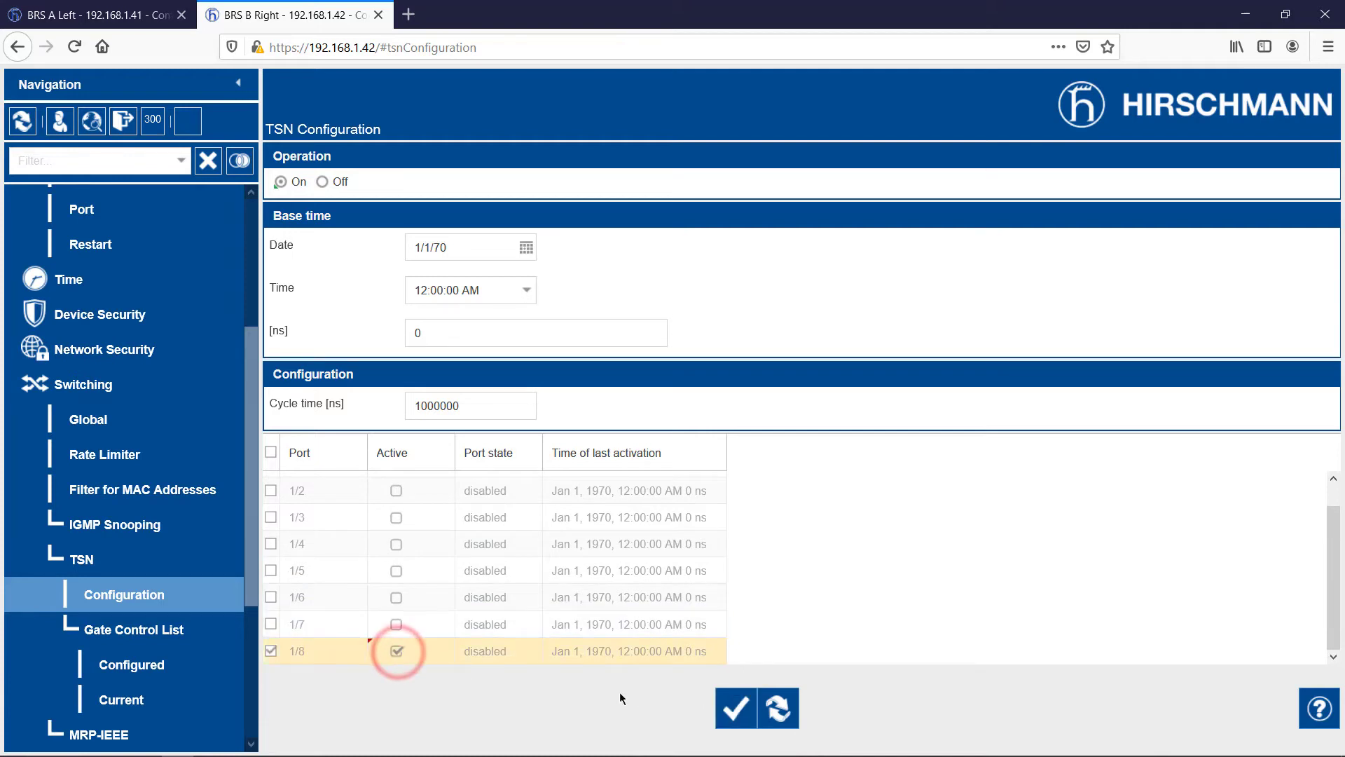
pyautogui.click(725, 713)
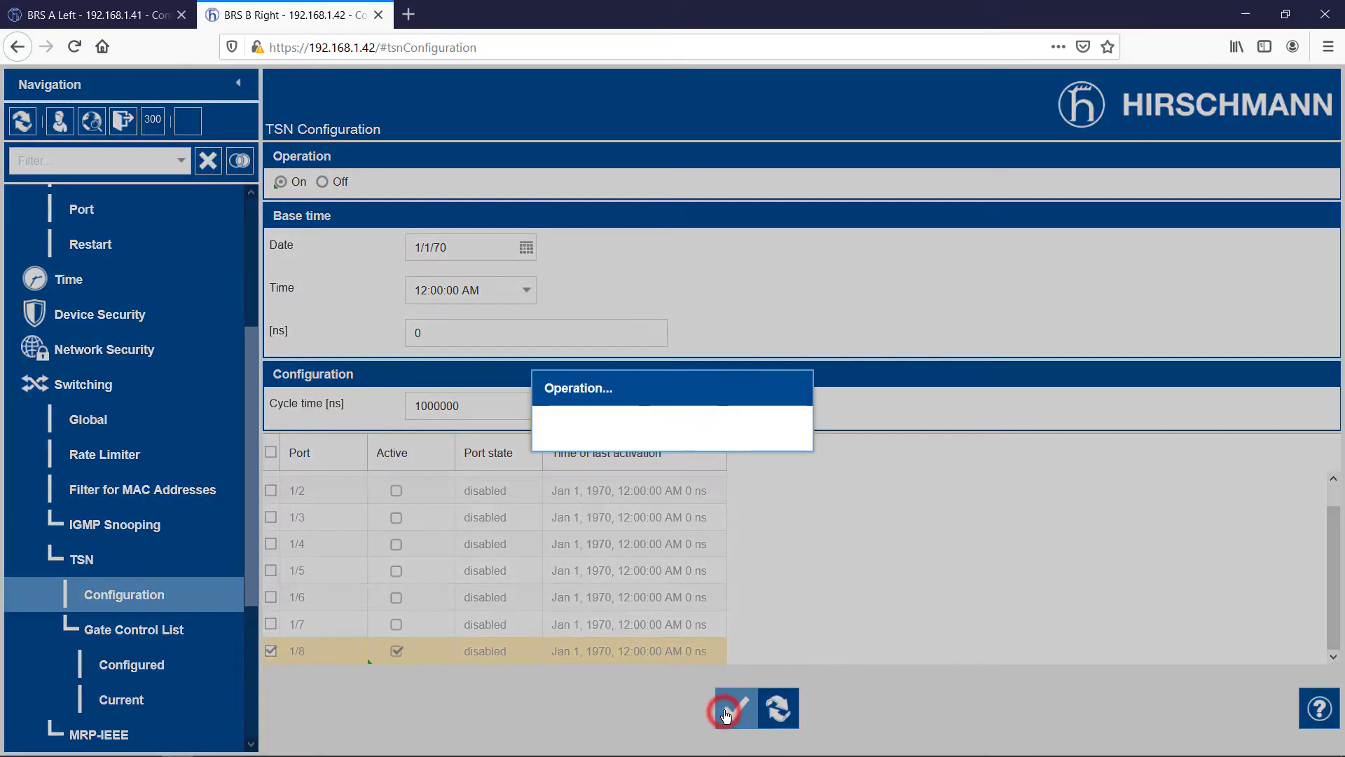
pyautogui.scroll(-1, 725, 599)
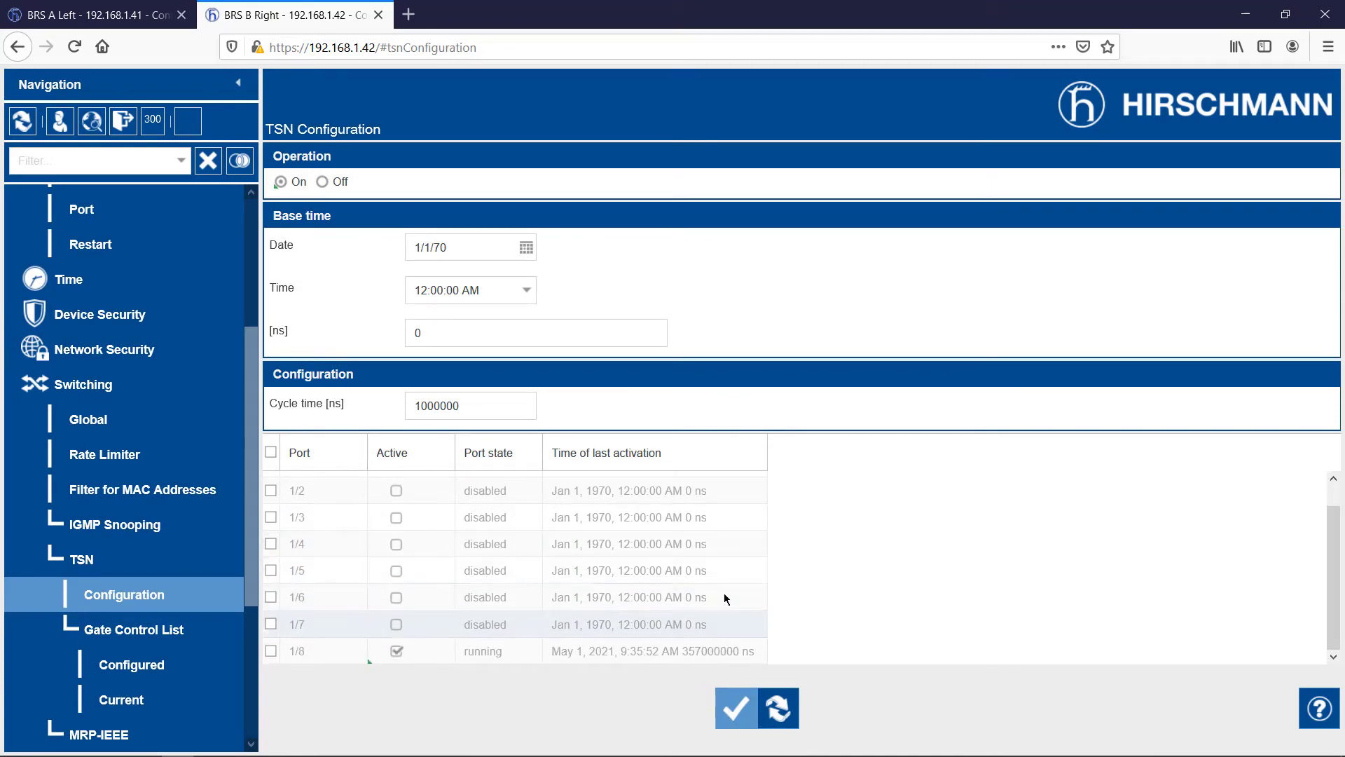
# Step: Load BRS B Right's current gate control list for port 1/8
pyautogui.click(136, 702)
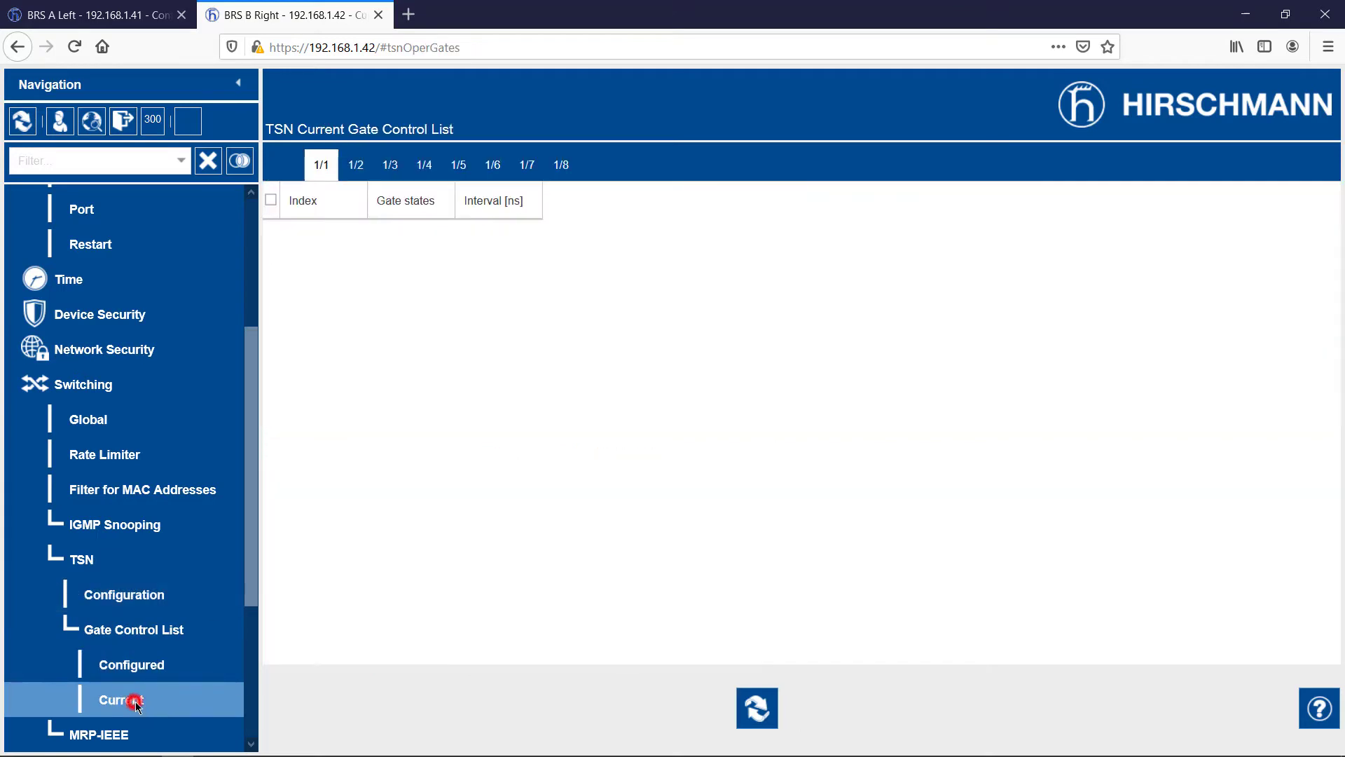
pyautogui.click(569, 177)
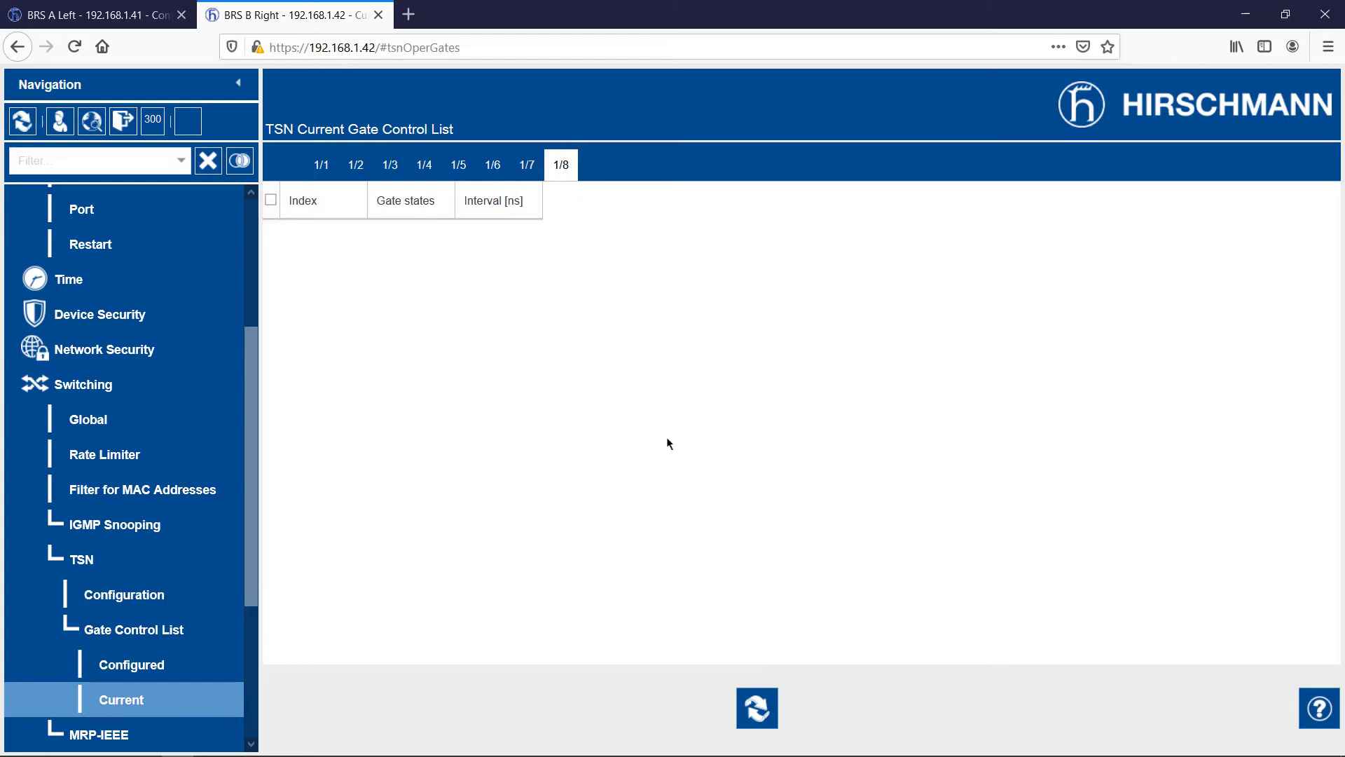
pyautogui.click(766, 706)
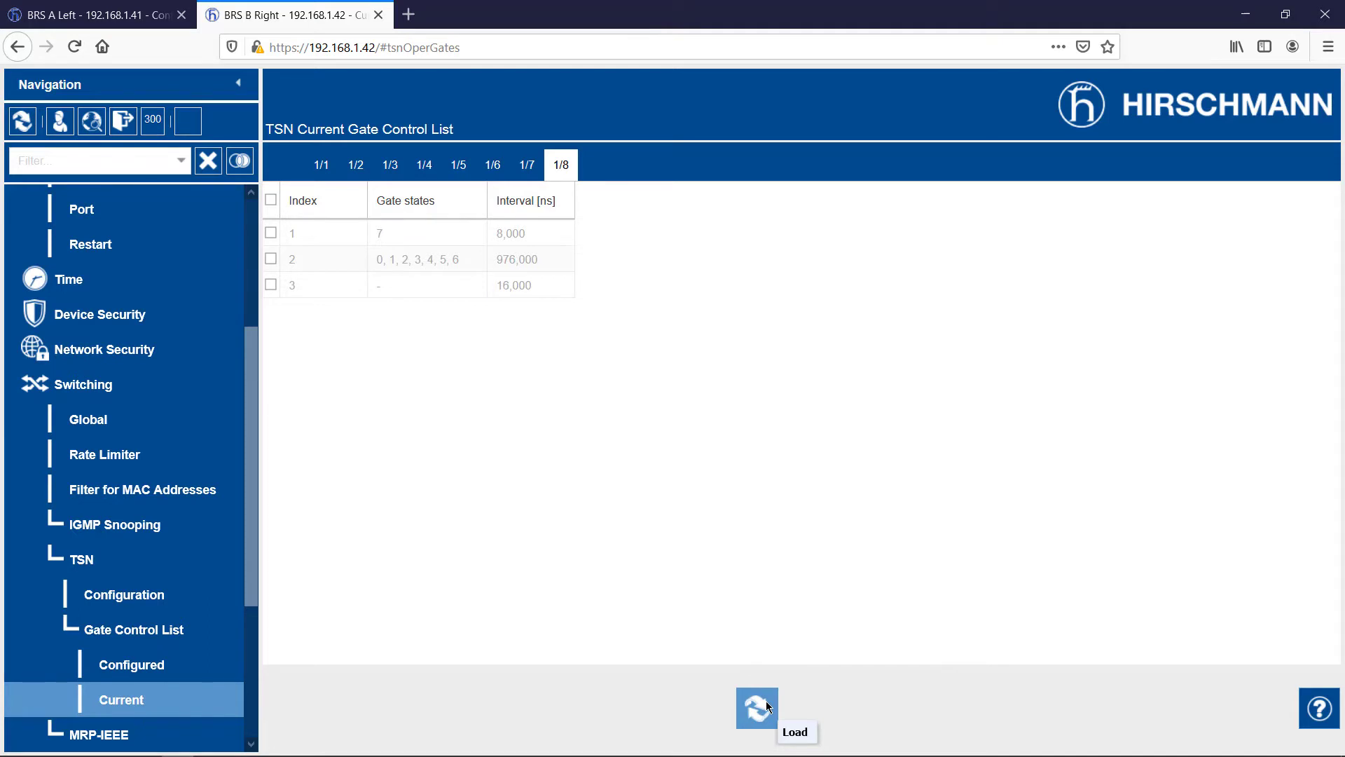
# Step: Load and refresh BRS A Left's current port 1/8 gate control list for comparison
pyautogui.click(148, 16)
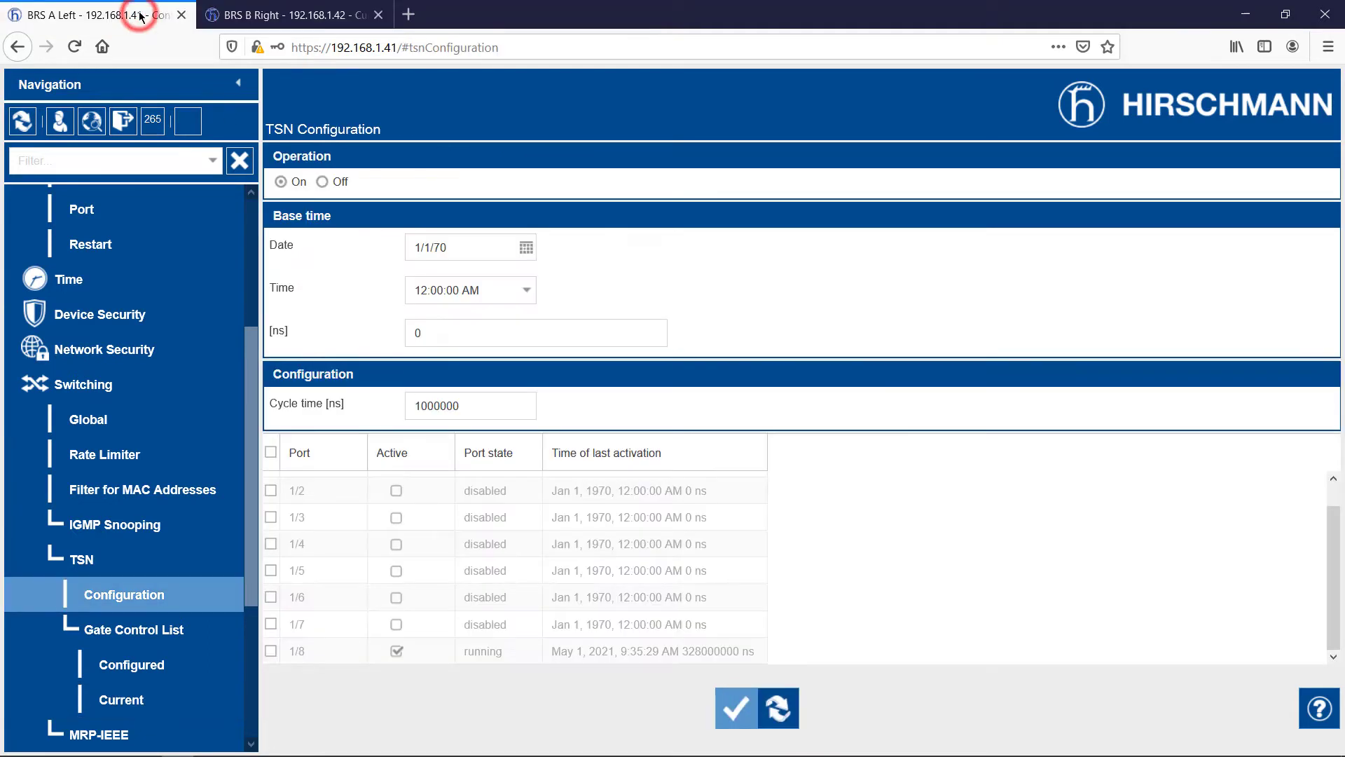
pyautogui.click(157, 695)
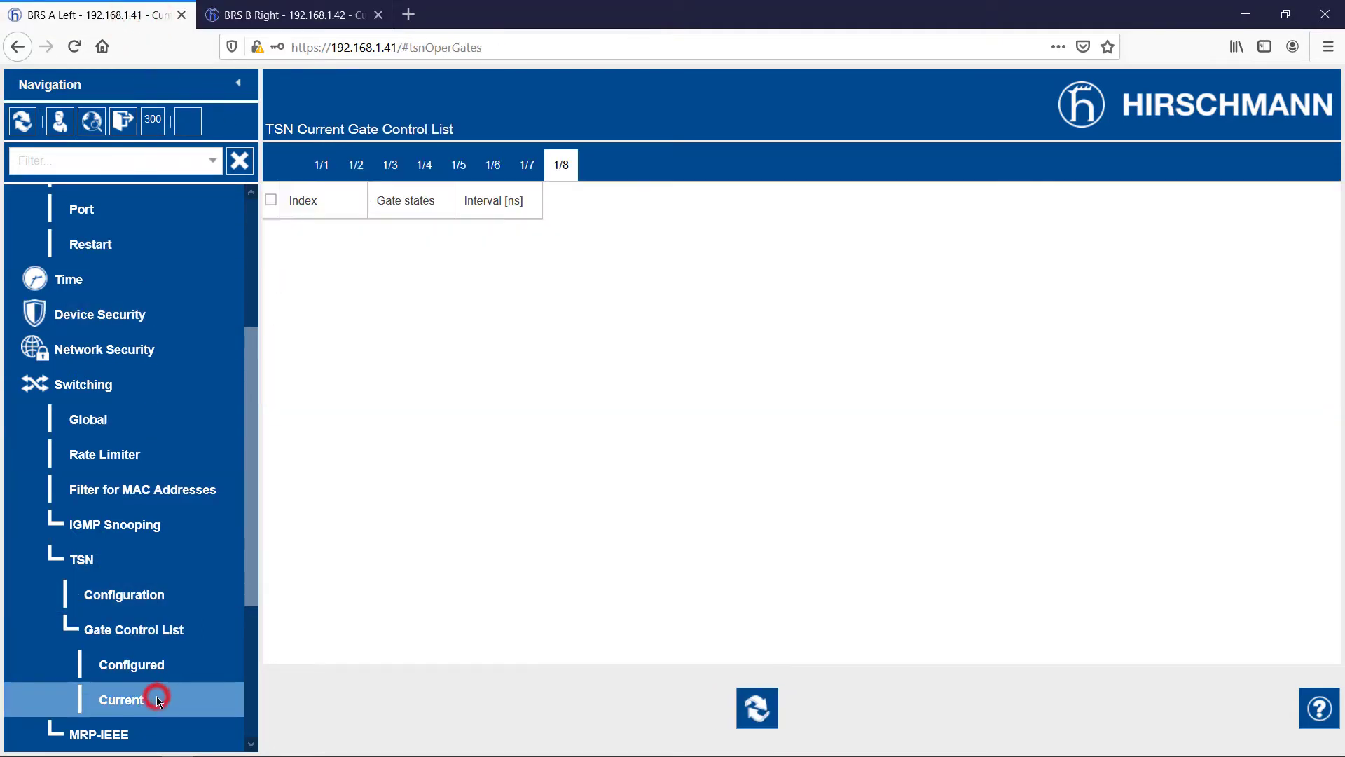
pyautogui.click(756, 713)
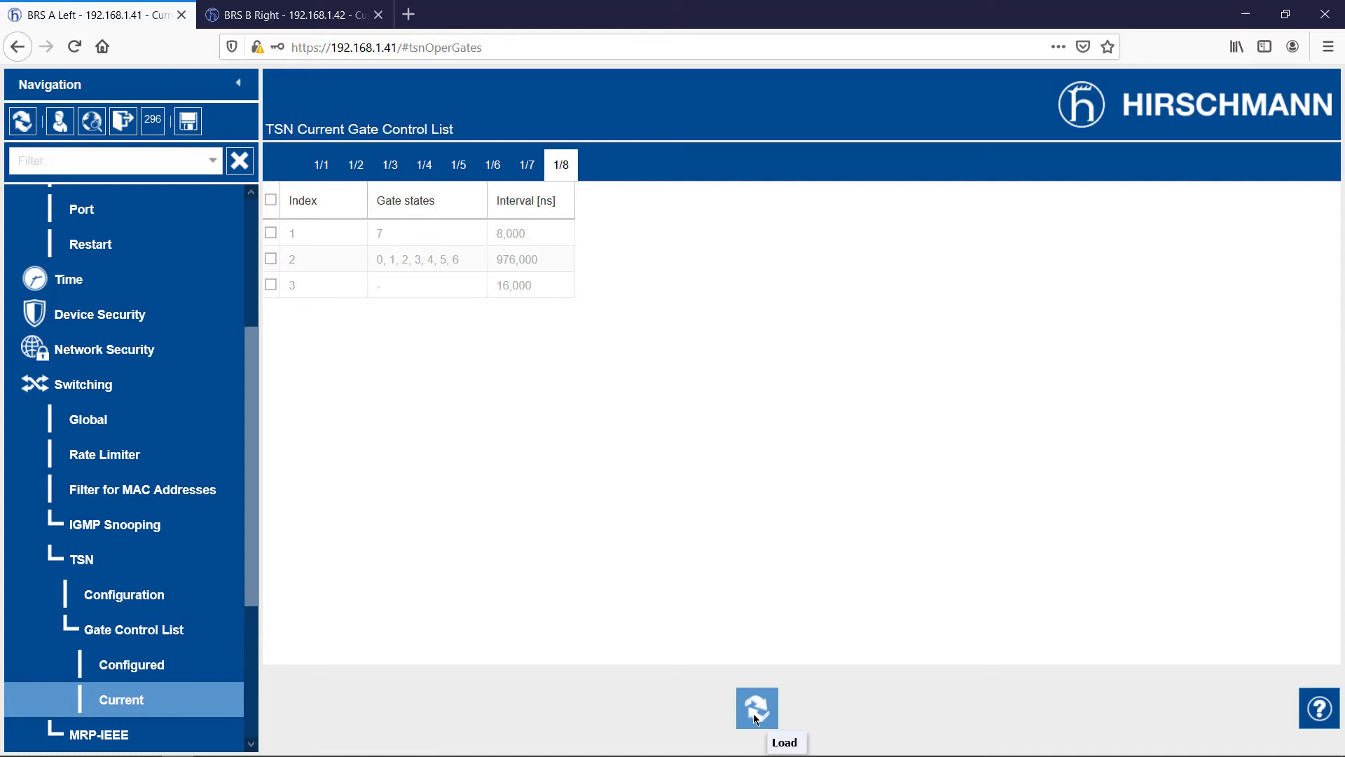
pyautogui.click(756, 708)
# Step: In BRS B Right's Configured gate list, change row 1's interval from 8000 to 300000 ns and write it
pyautogui.click(292, 16)
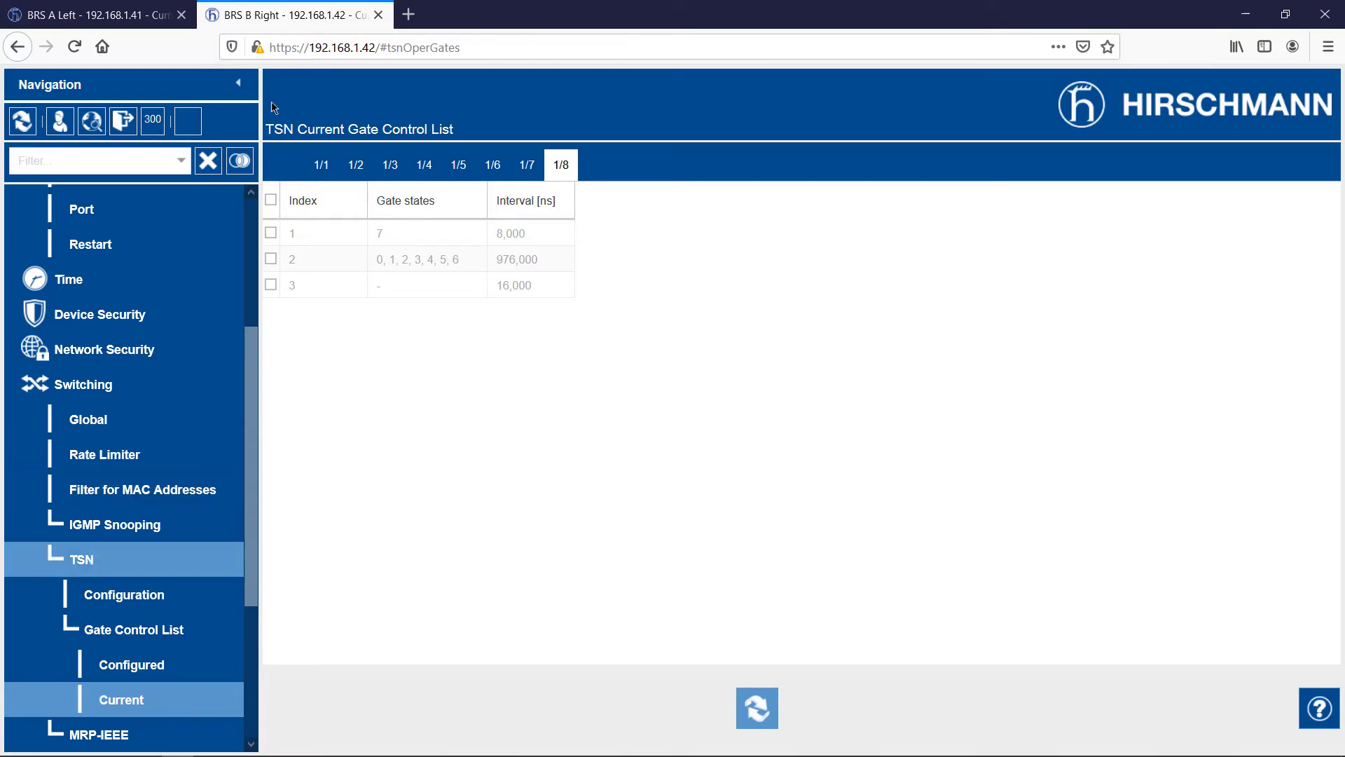
pyautogui.click(157, 665)
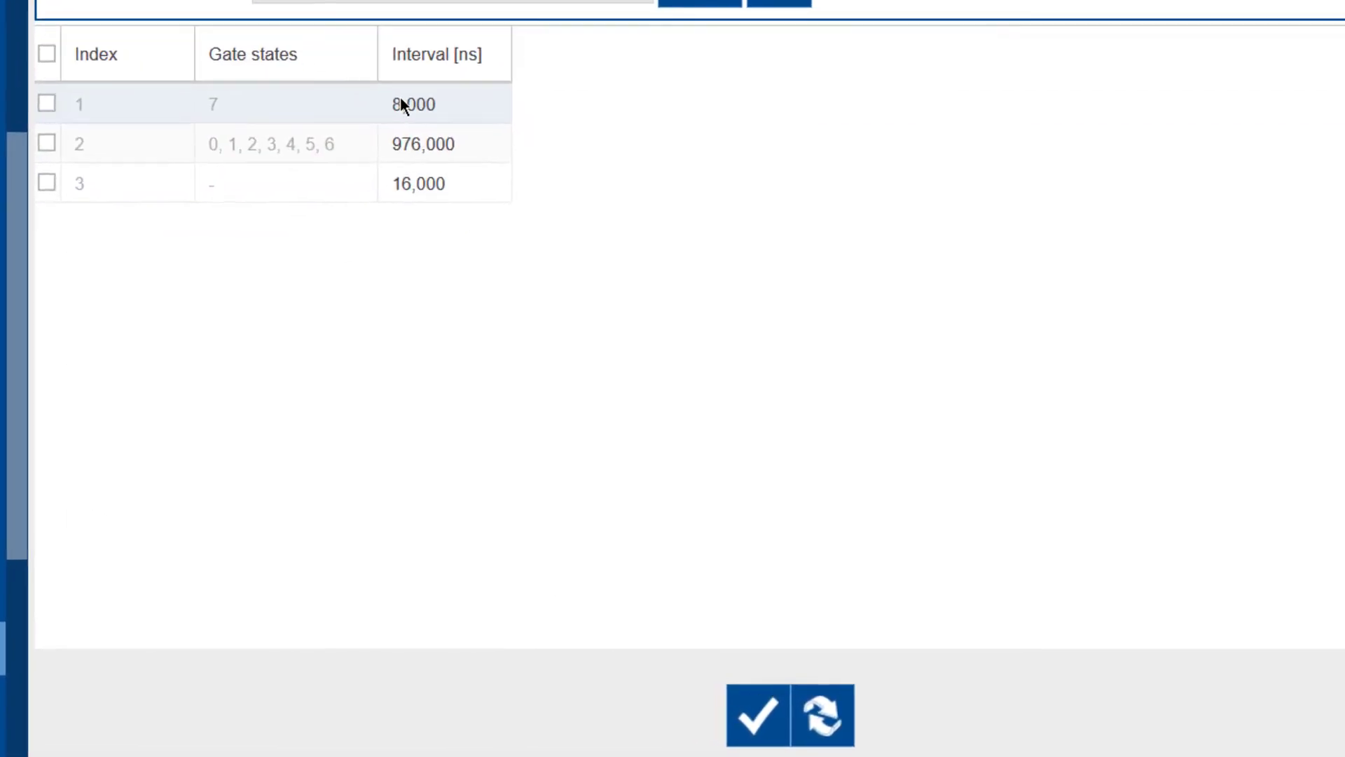
pyautogui.click(390, 80)
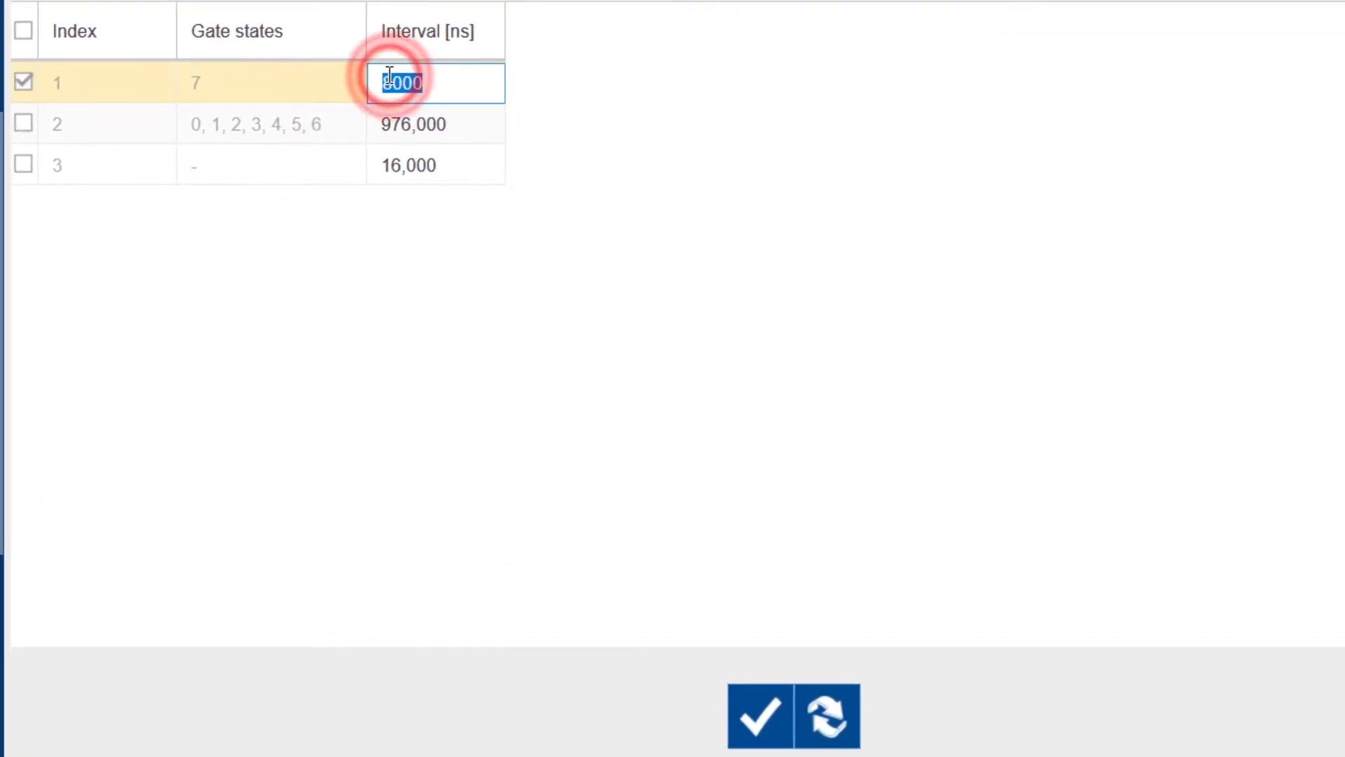
pyautogui.click(391, 77)
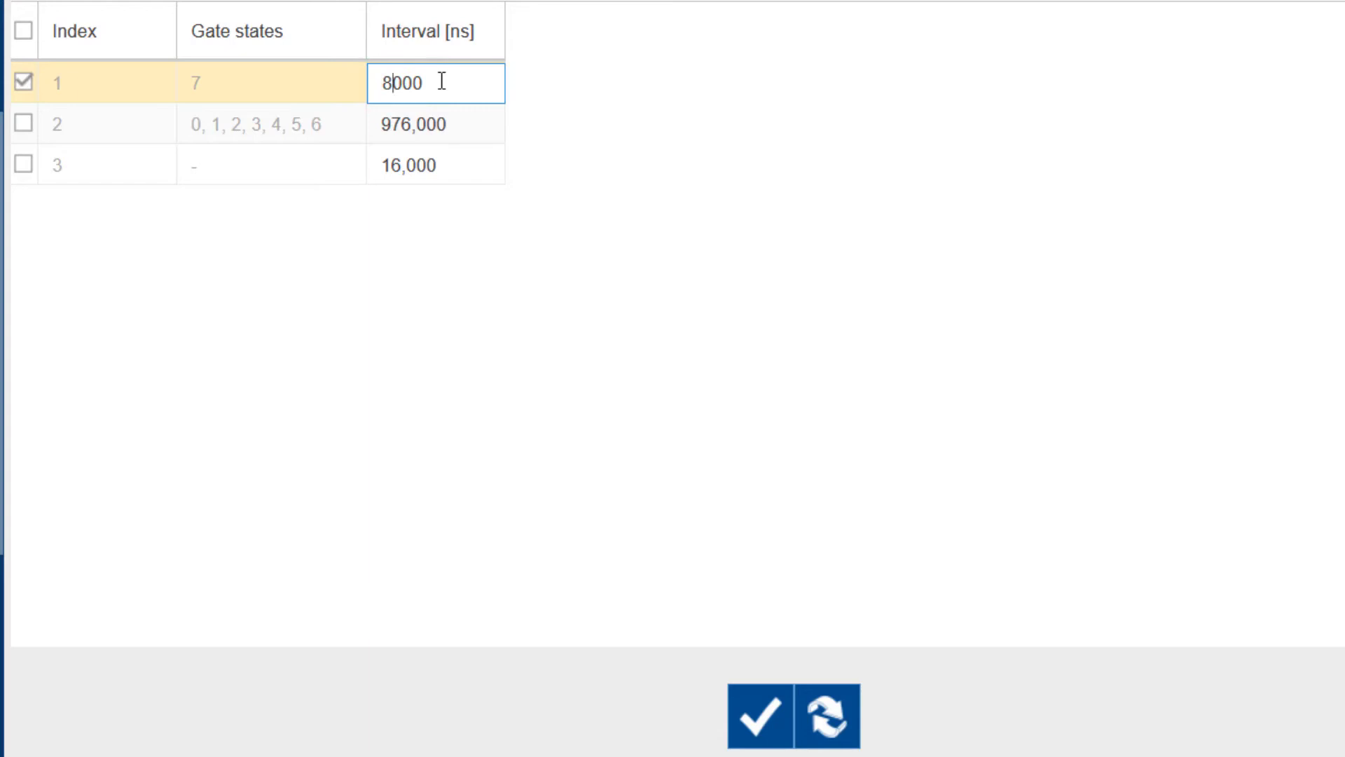
pyautogui.press('BackSpace')
pyautogui.write('300')
pyautogui.click(771, 735)
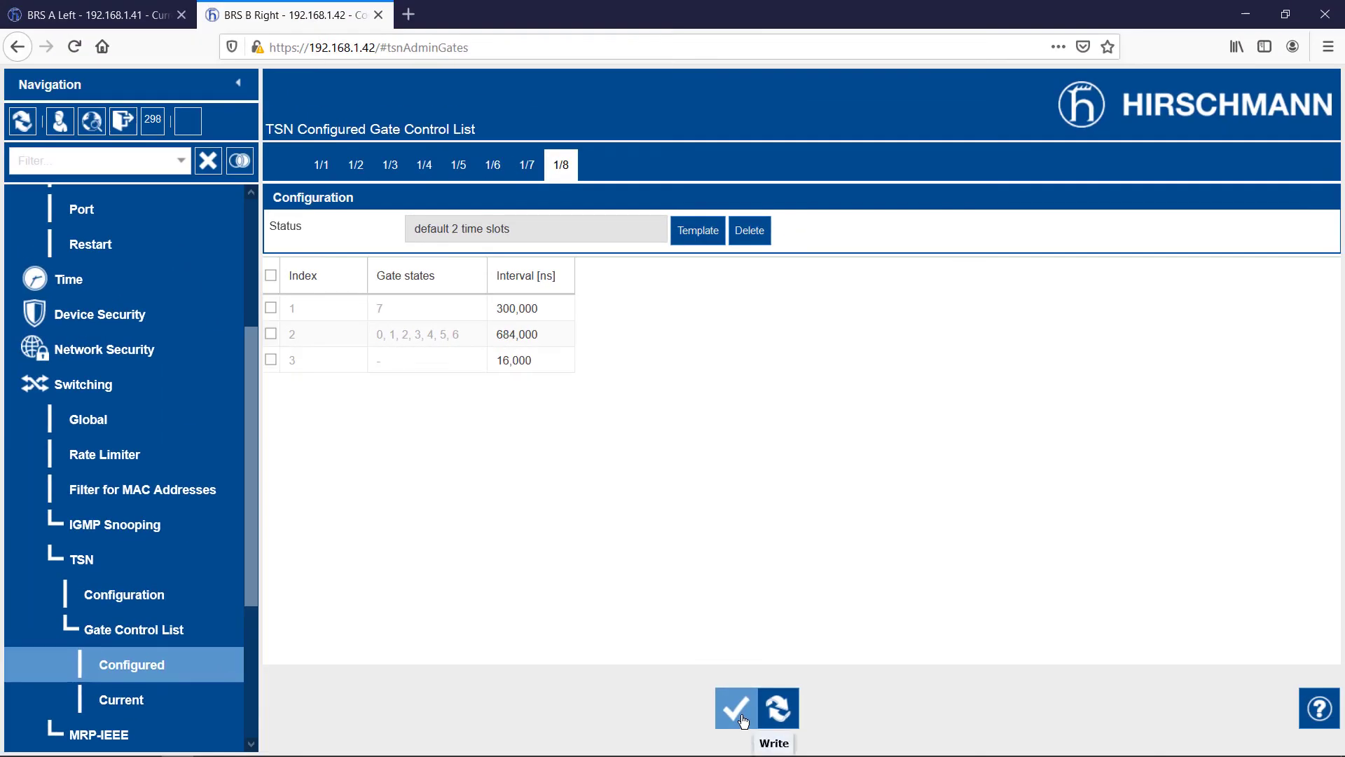
pyautogui.click(743, 721)
# Step: On BRS A Left, change configured row 1's interval from 8000 to 300000 ns and write it
pyautogui.click(132, 14)
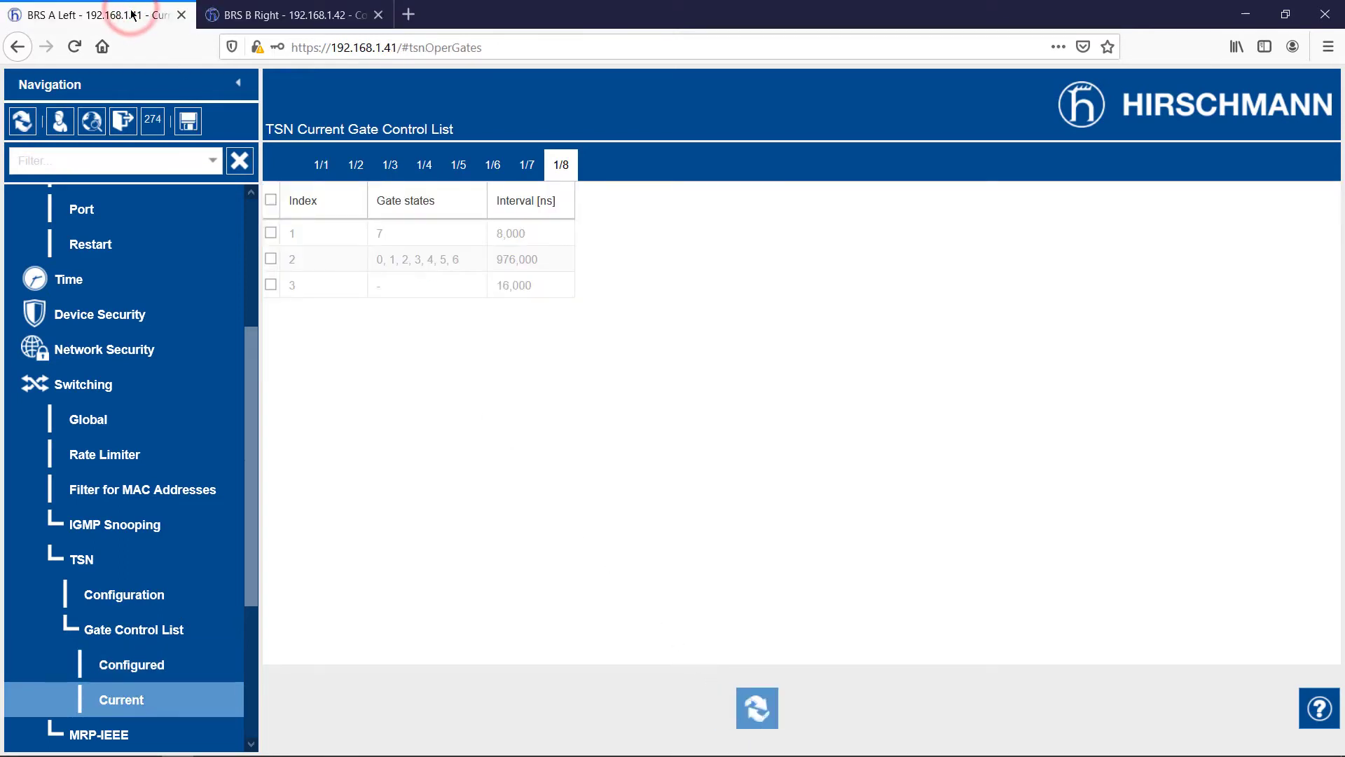
pyautogui.click(151, 664)
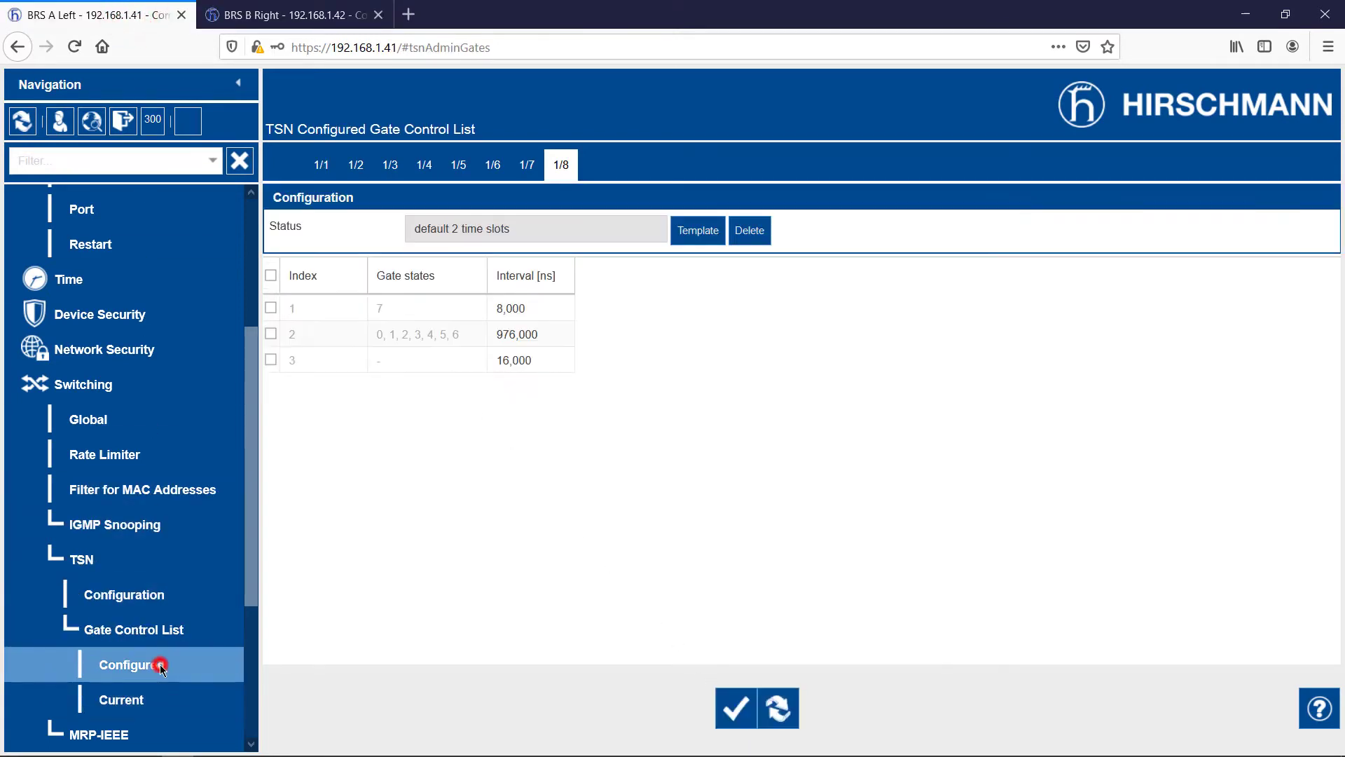
pyautogui.click(502, 306)
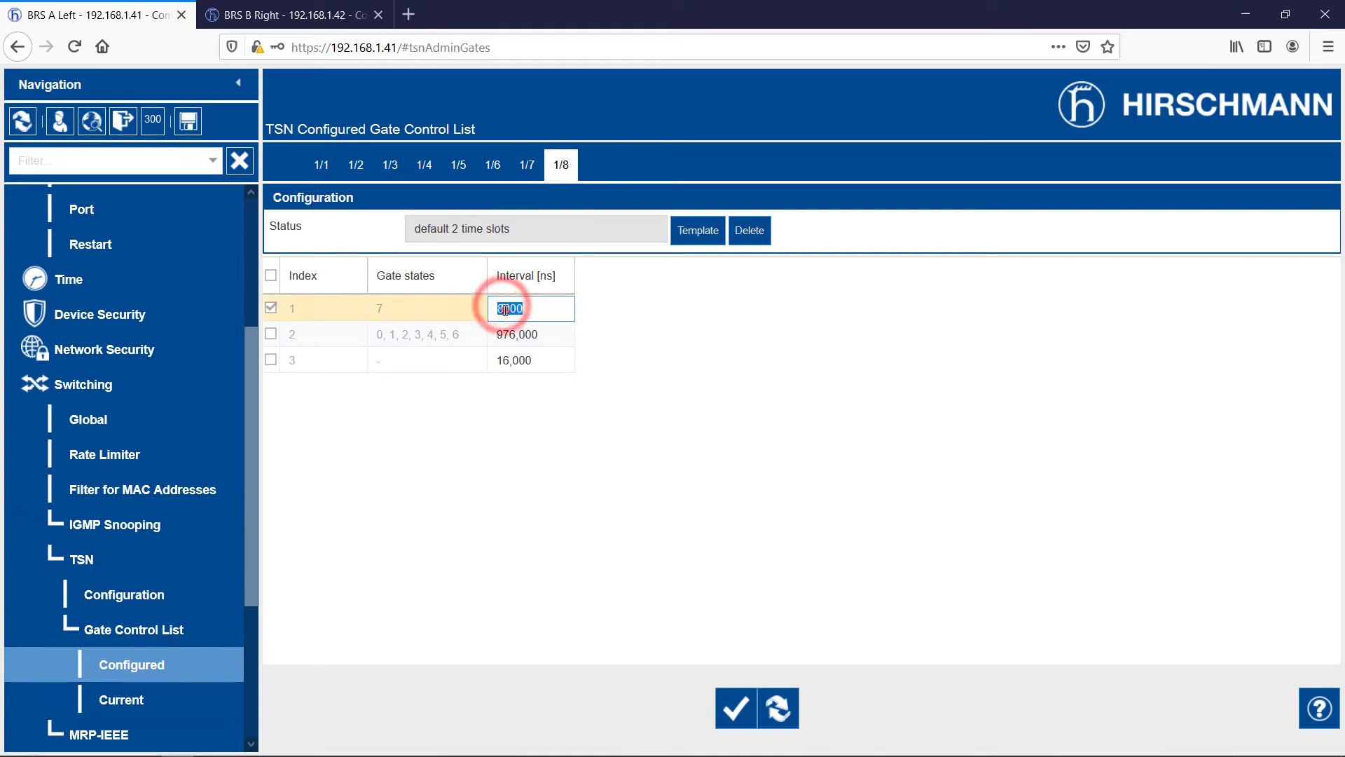
pyautogui.click(506, 310)
pyautogui.press('BackSpace')
pyautogui.write('300')
pyautogui.click(736, 707)
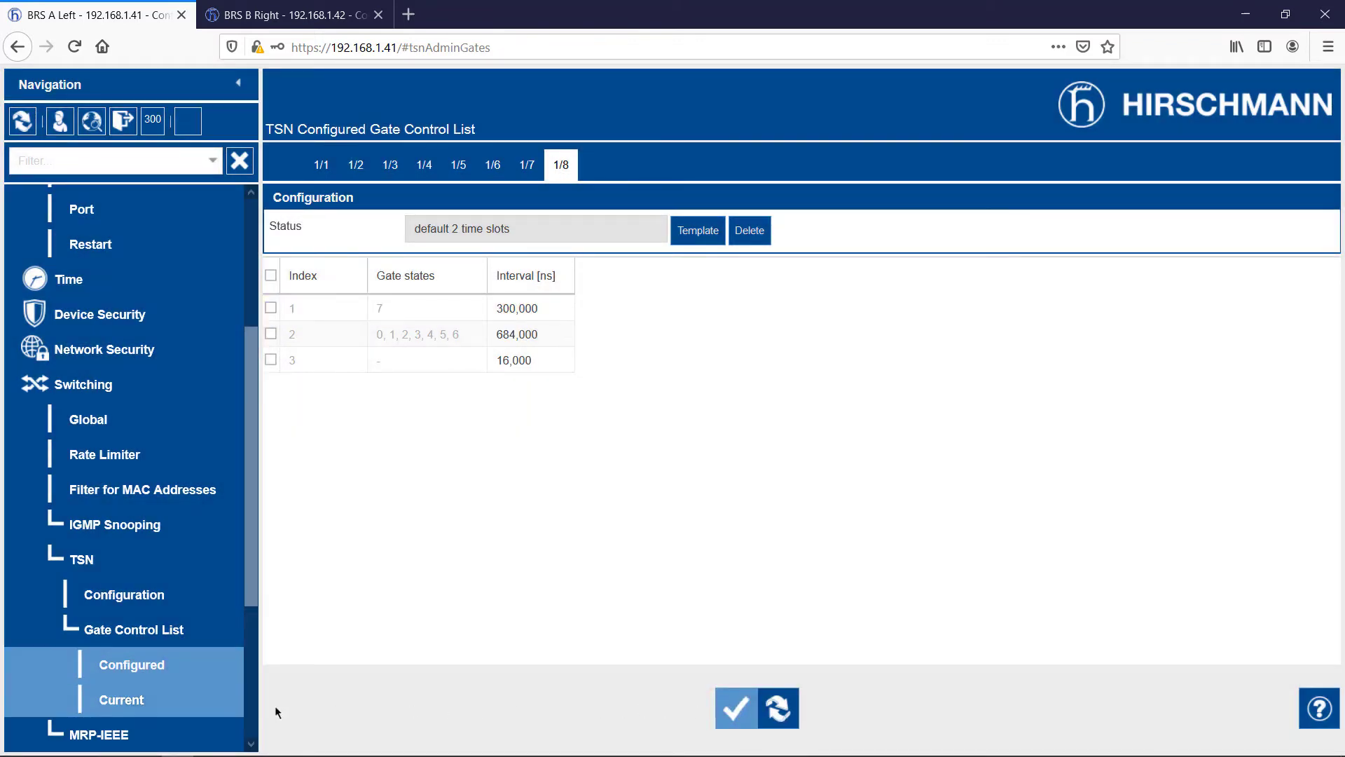
pyautogui.click(222, 706)
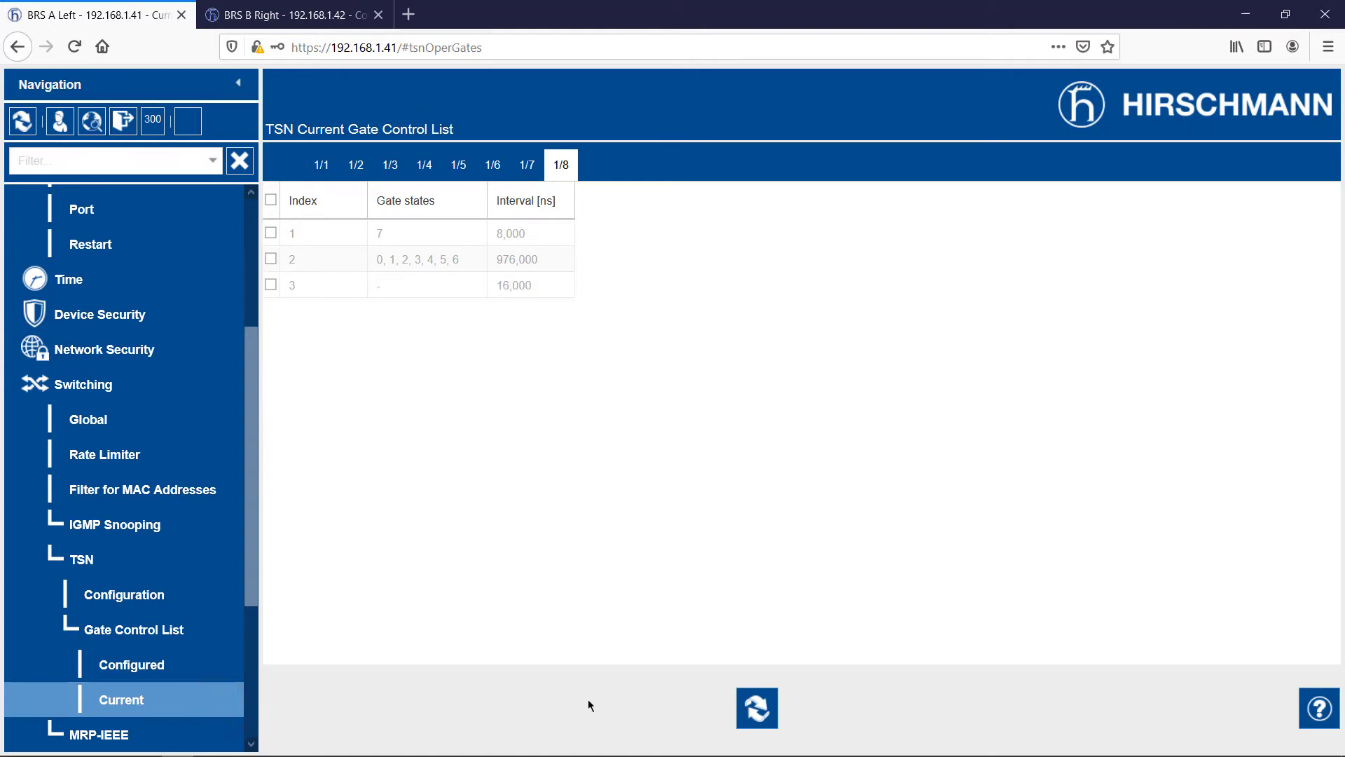
# Step: Reload BRS A Left's current gate list to show the 300,000, 684,000 and 16,000 ns intervals
pyautogui.click(755, 701)
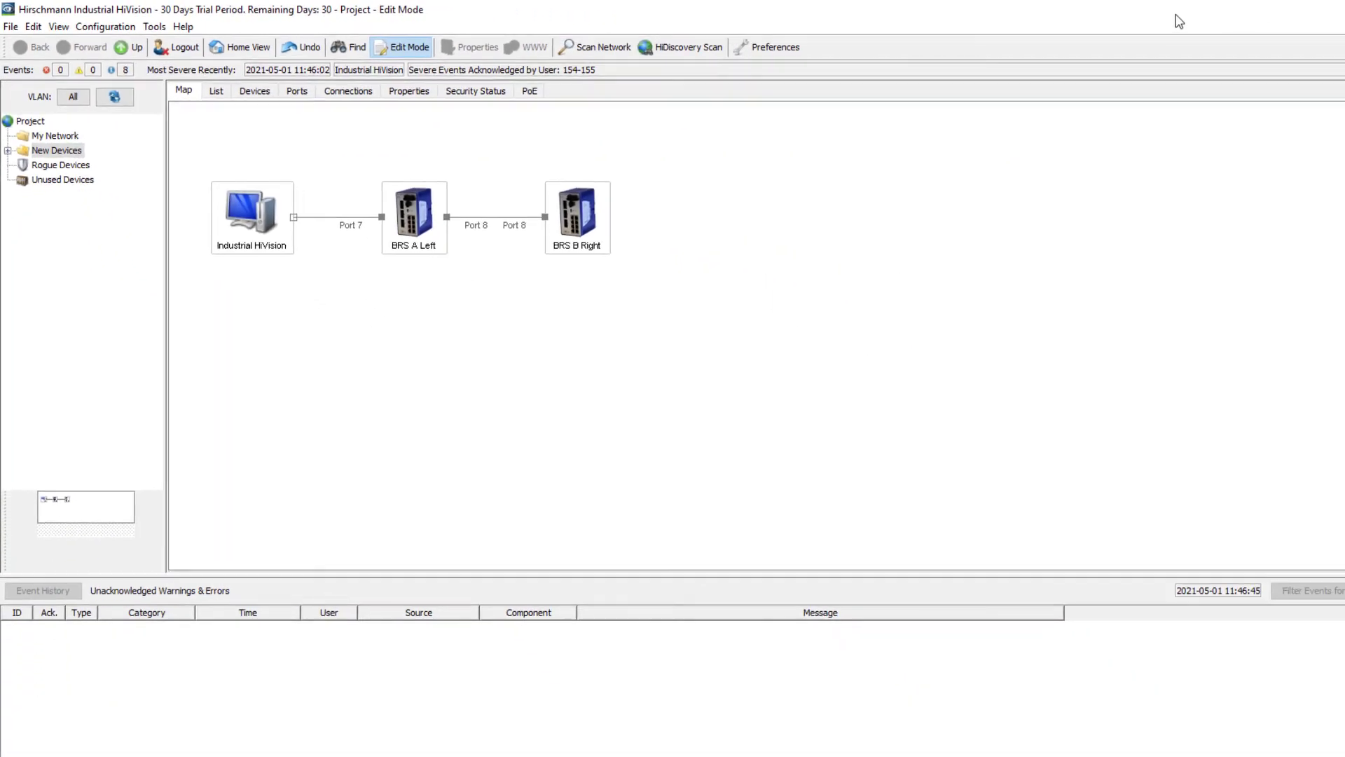
# Step: Select the BRS A Left device icon on the Industrial HiVision project map
pyautogui.click(414, 218)
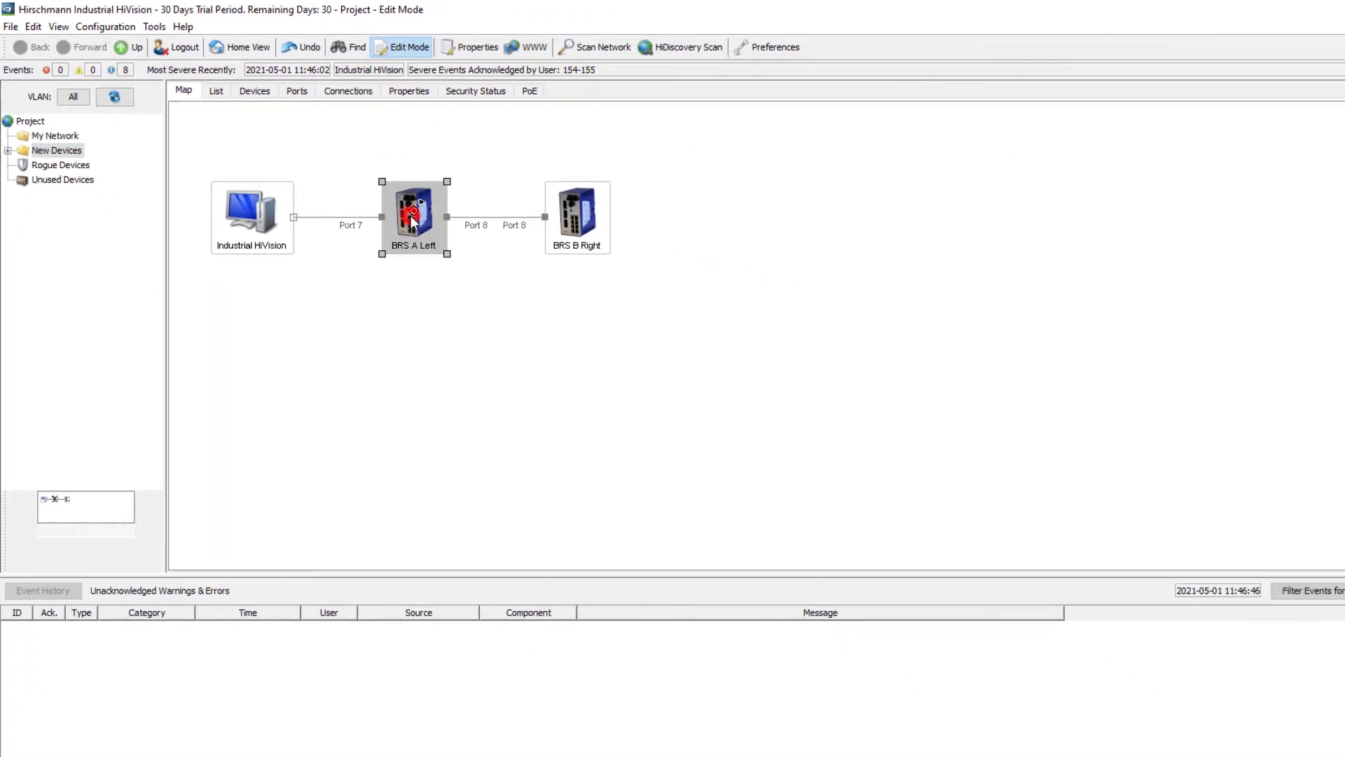
# Step: Add BRS B Right to the selection and launch MultiConfig™ for both switches
pyautogui.keyDown('ctrl'); pyautogui.click(586, 229); pyautogui.keyUp('ctrl')
pyautogui.rightClick(586, 228)
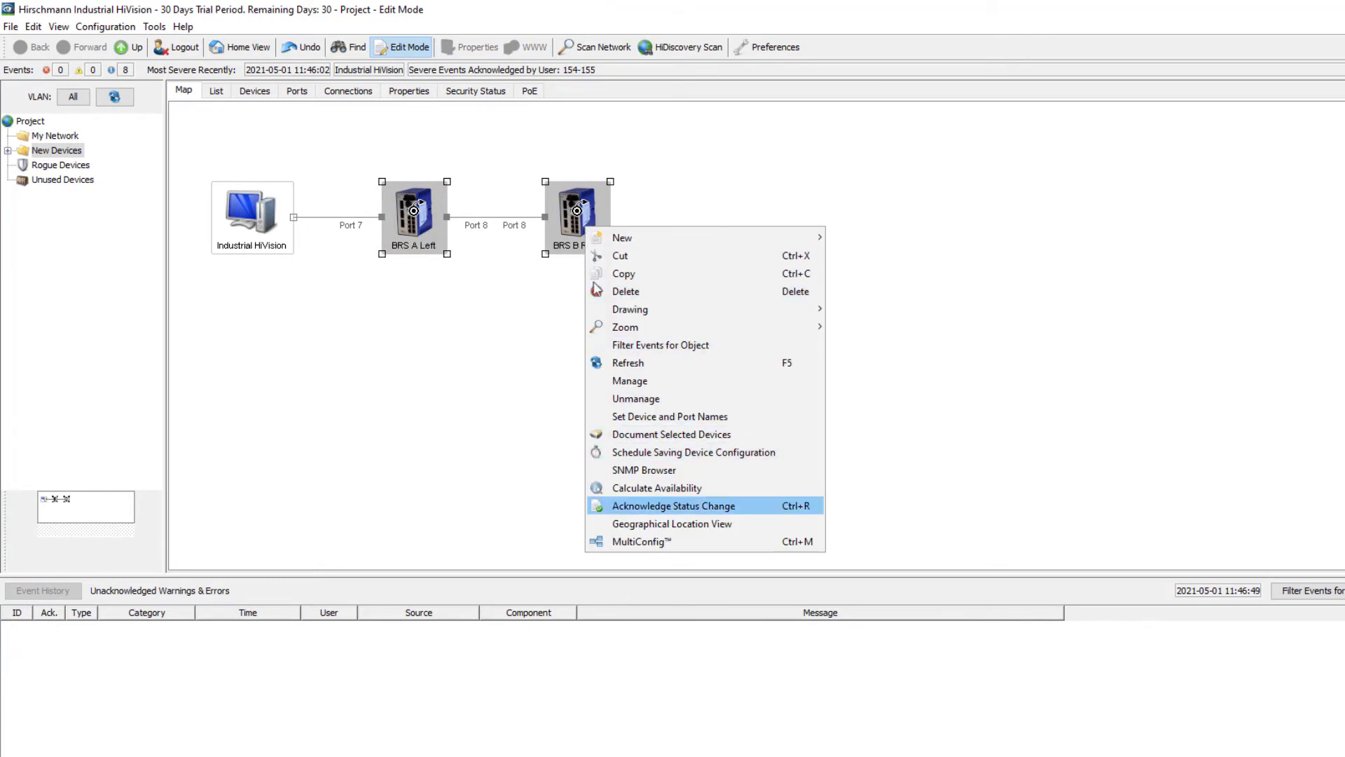
pyautogui.click(632, 541)
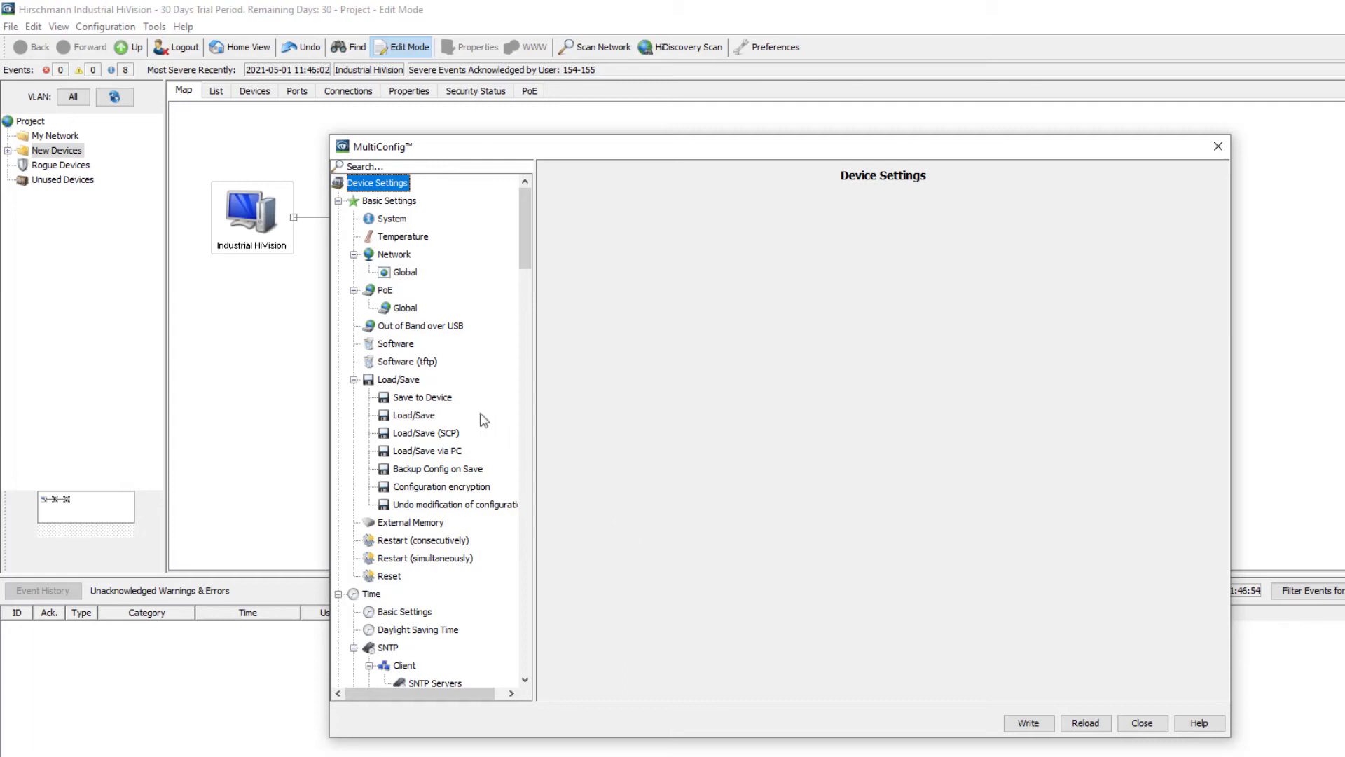
# Step: Set Time > 802.1AS Operation to On in MultiConfig and write it to both switches
pyautogui.scroll(-1, 478, 411)
pyautogui.scroll(-3, 479, 417)
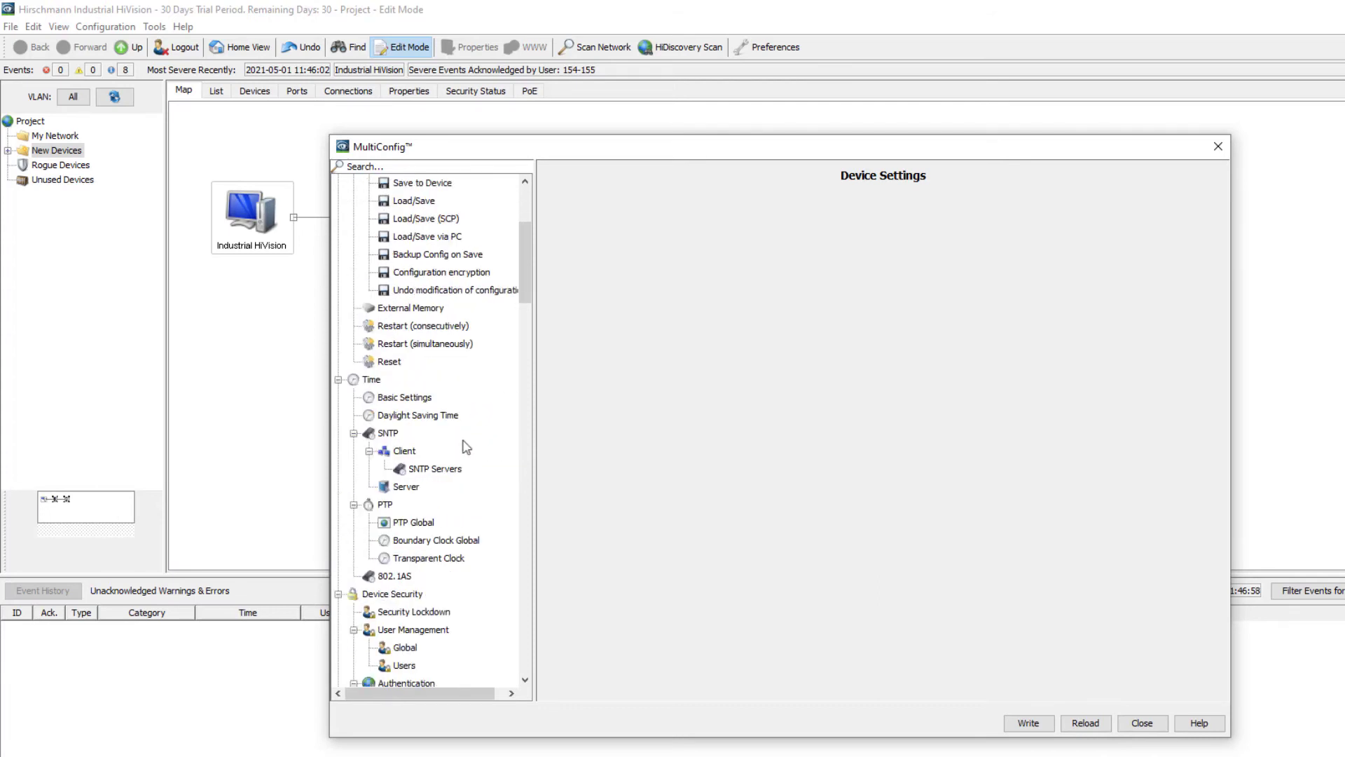
pyautogui.click(397, 576)
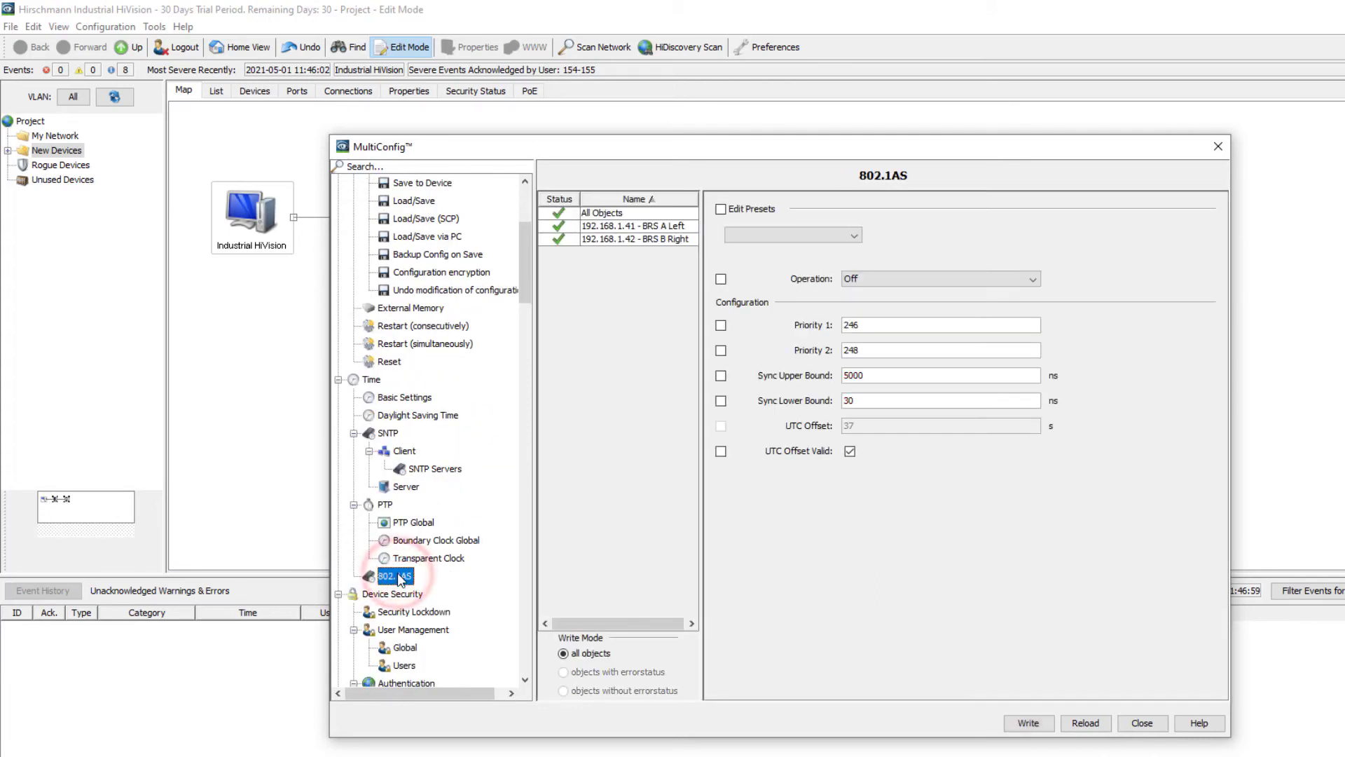
pyautogui.click(859, 280)
pyautogui.click(850, 294)
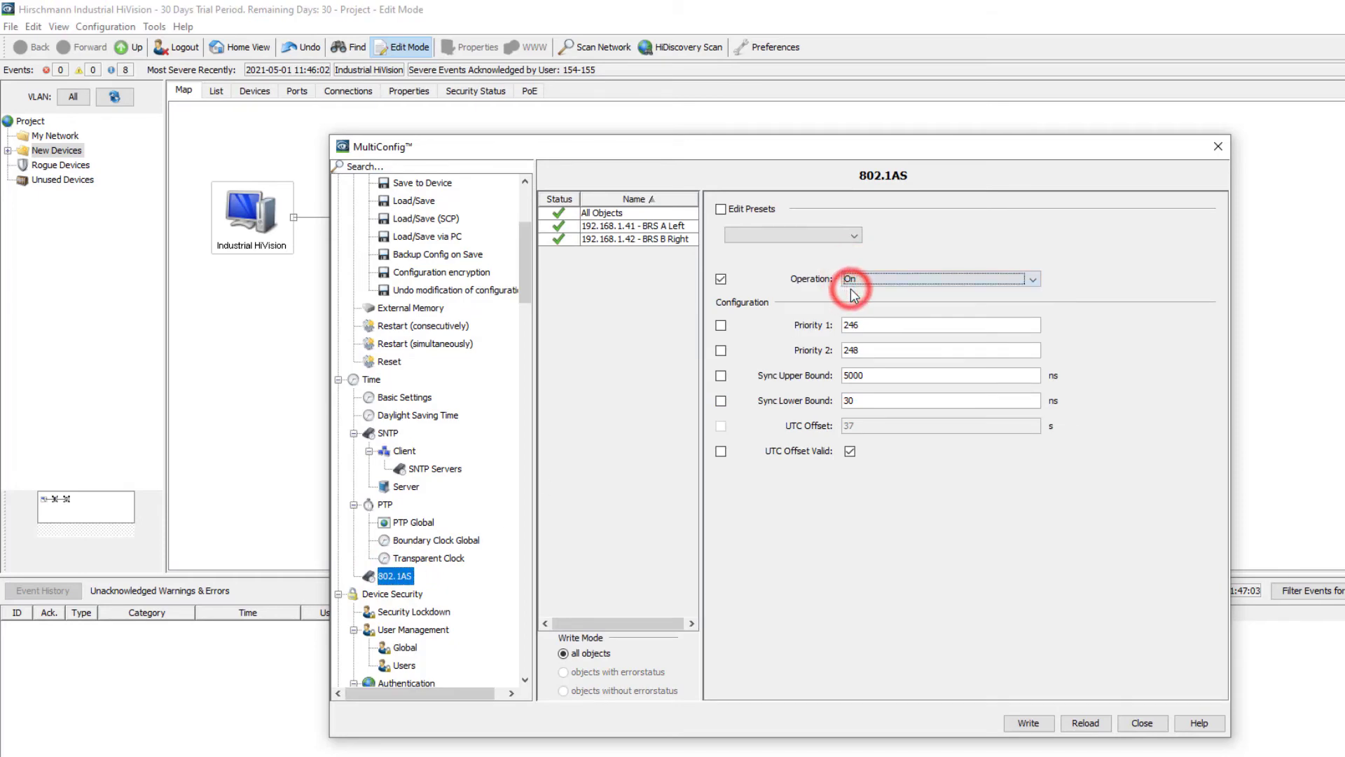
pyautogui.click(1029, 723)
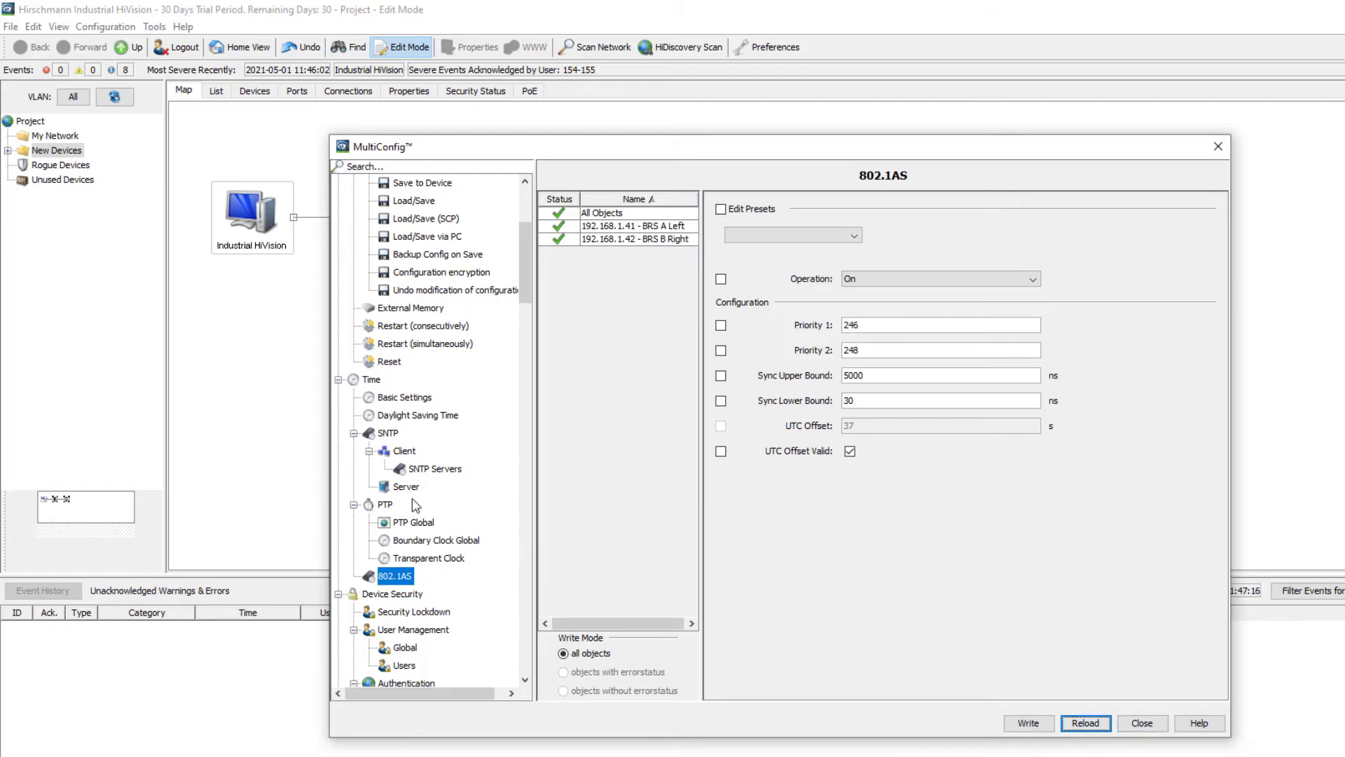
# Step: Review the TSN Global and Time settings pages, then close the MultiConfig dialog
pyautogui.scroll(-6, 415, 505)
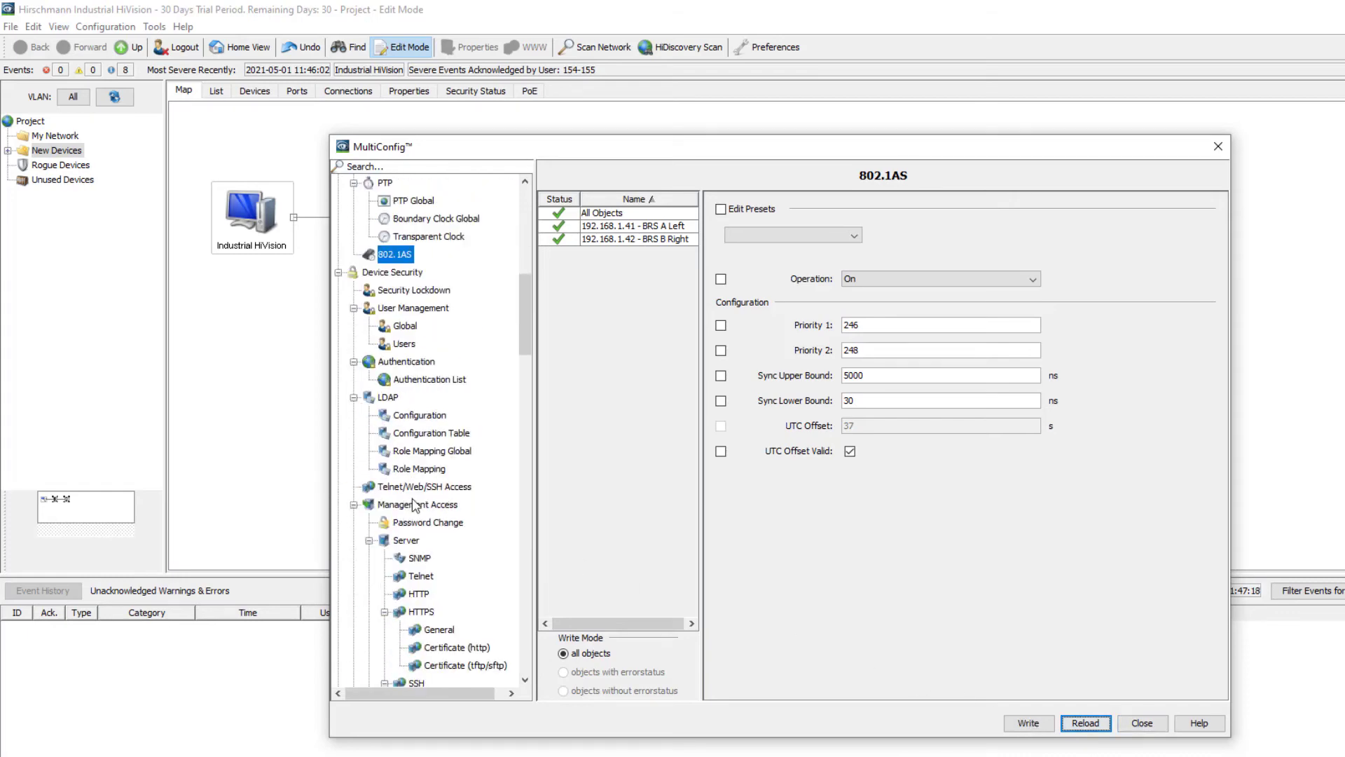
pyautogui.scroll(-6, 416, 505)
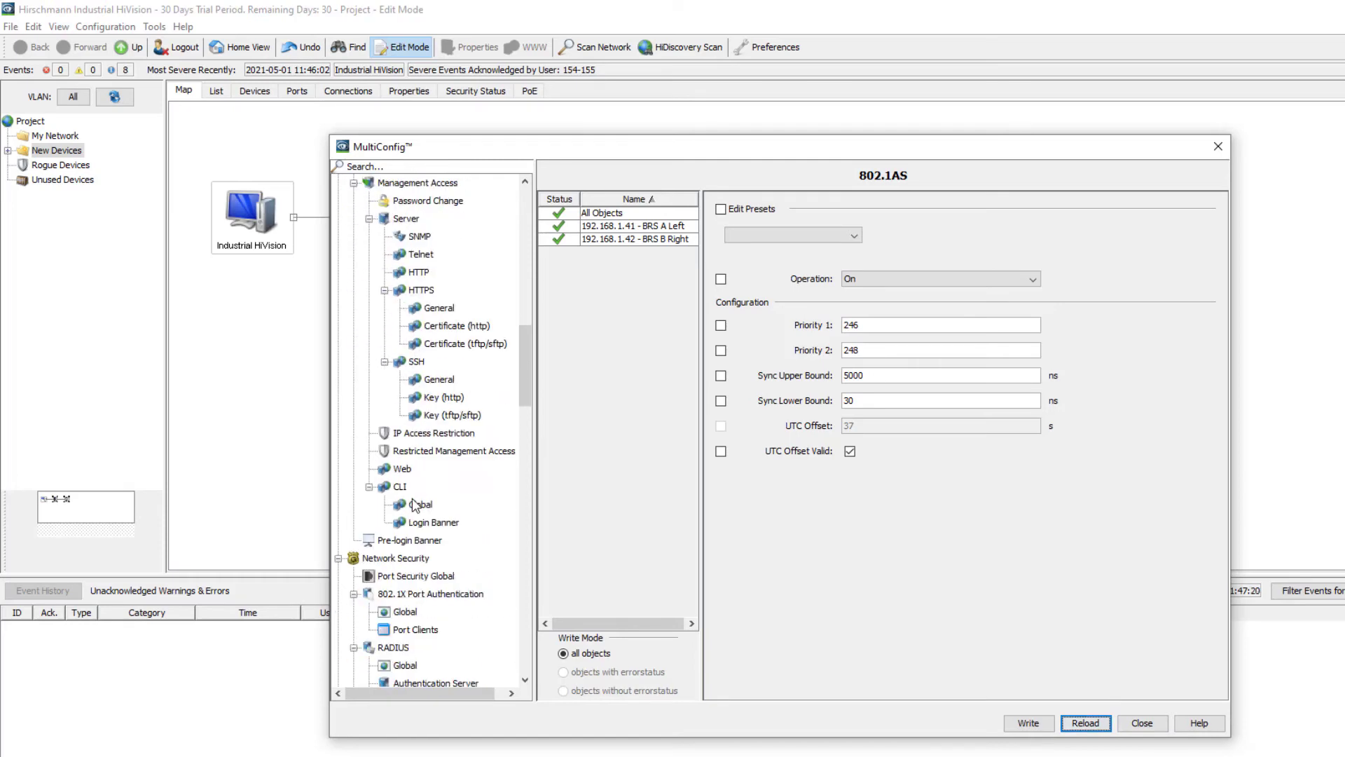
pyautogui.scroll(-7, 416, 504)
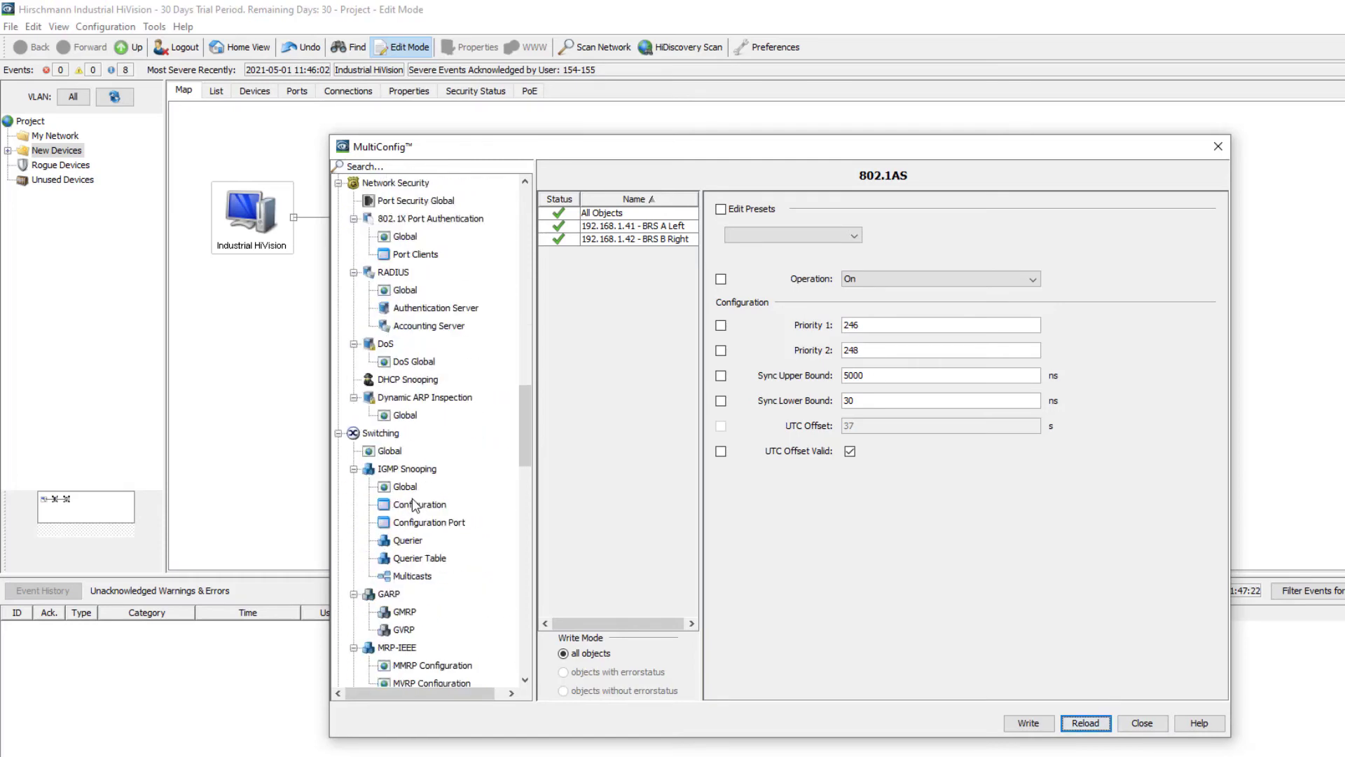
pyautogui.scroll(-4, 415, 504)
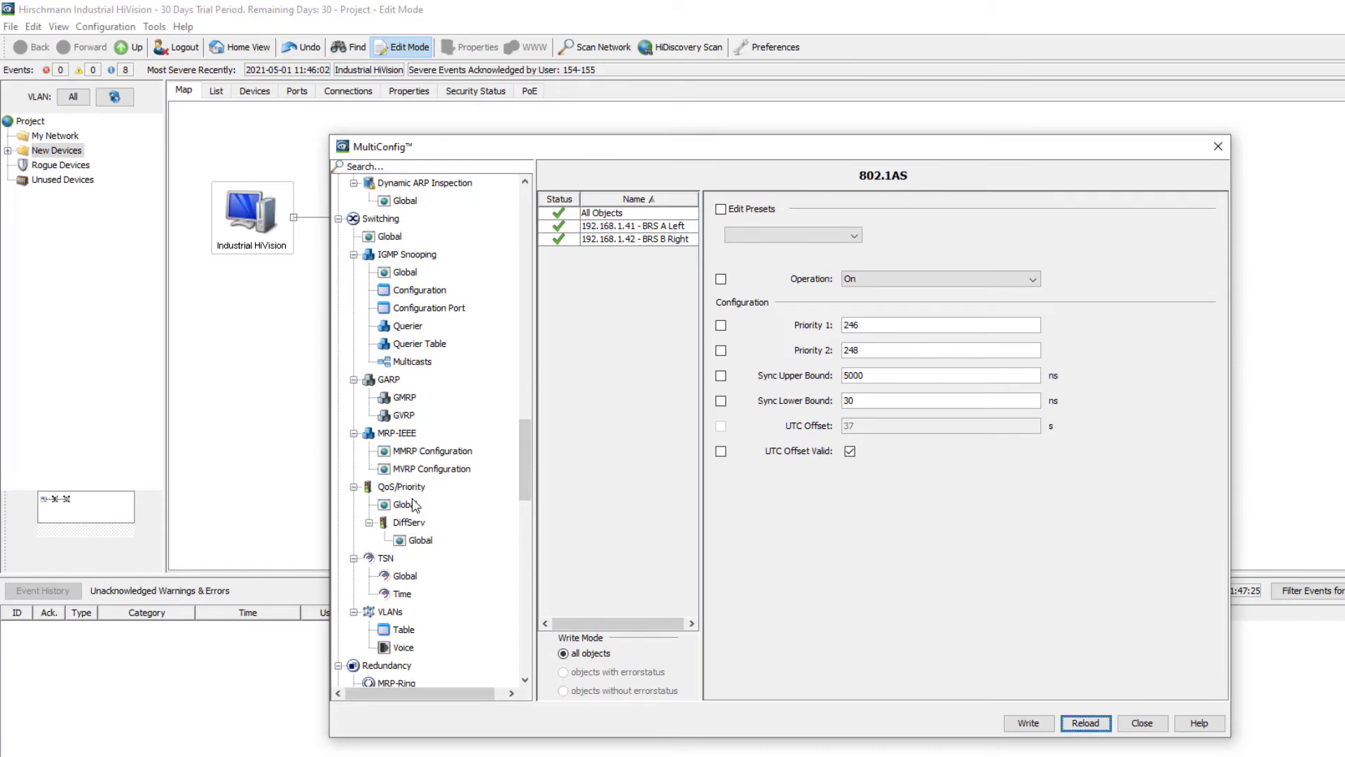
pyautogui.click(406, 576)
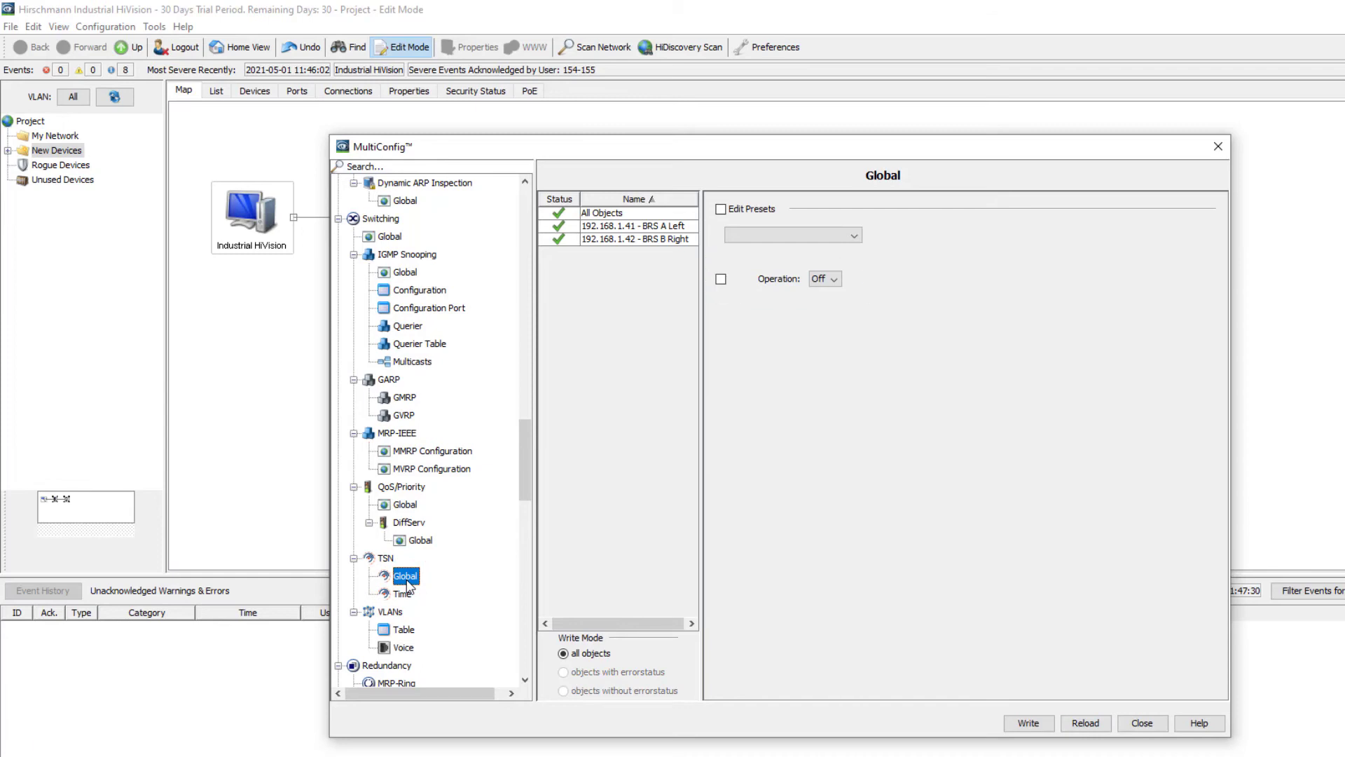
pyautogui.click(403, 594)
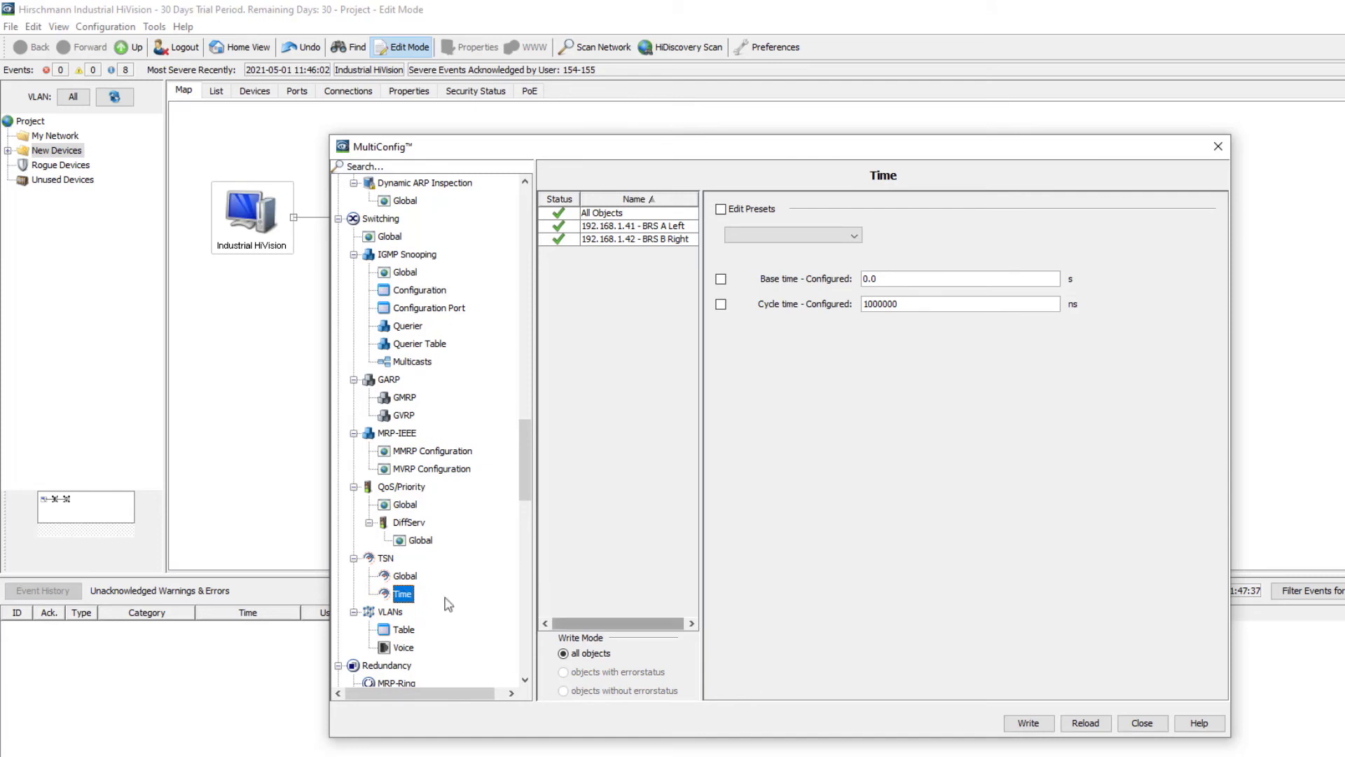
pyautogui.click(1138, 726)
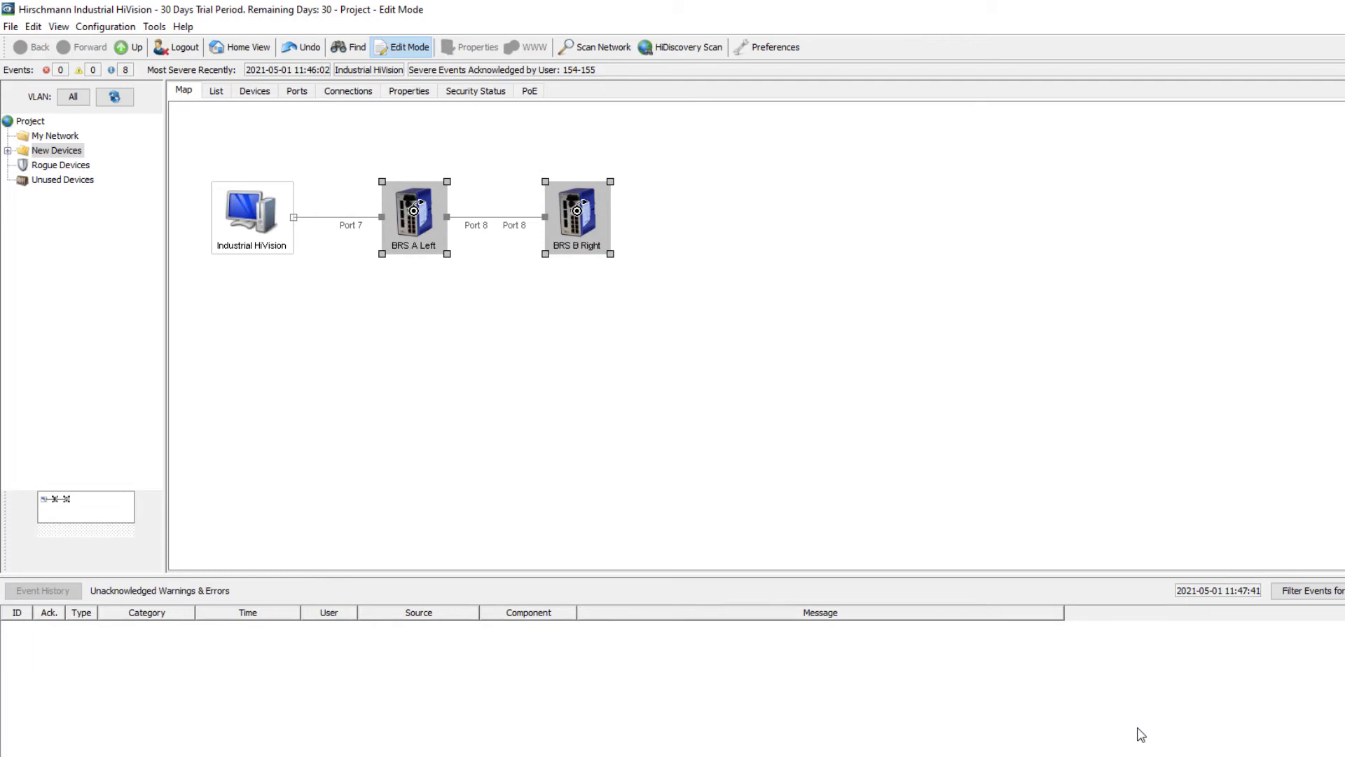
# Step: In the Ports table, select the port 8 Uplink rows of 192.168.1.41 and 192.168.1.42
pyautogui.click(305, 96)
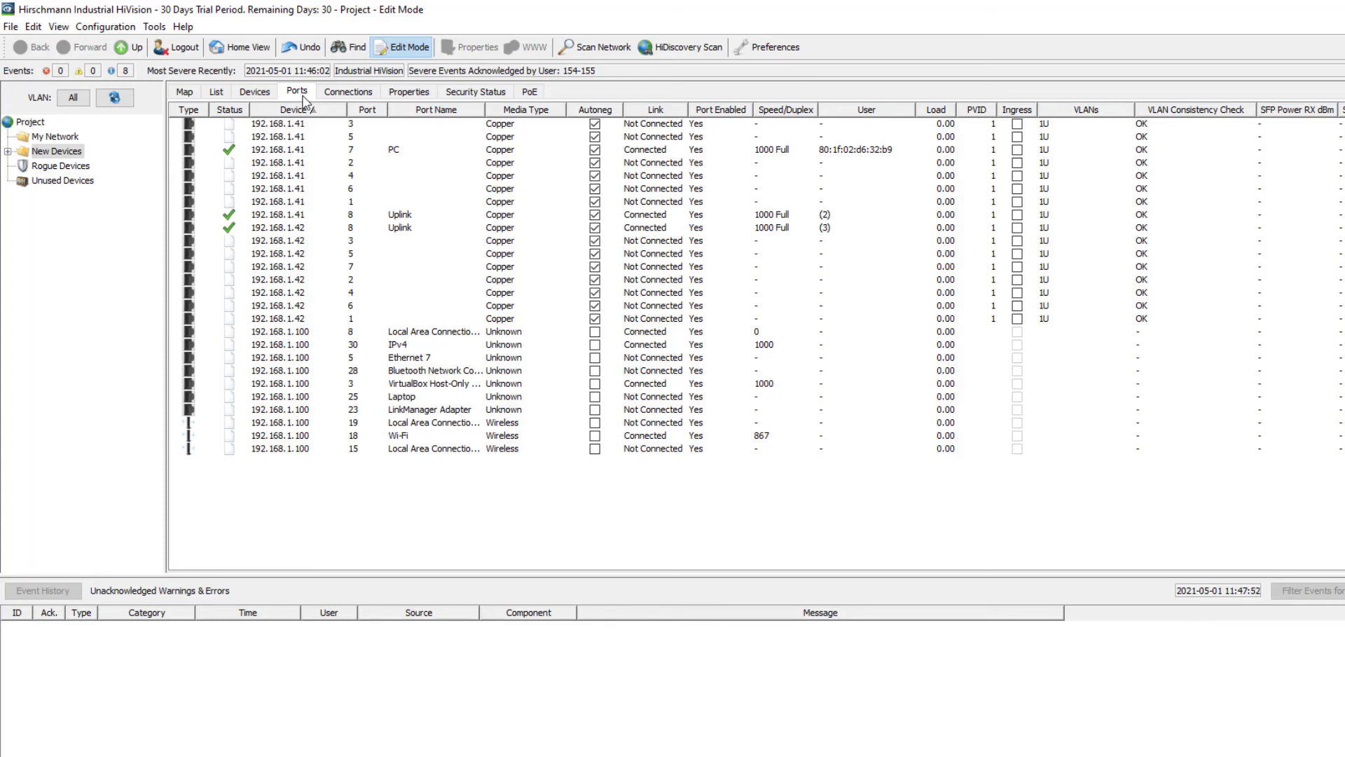
pyautogui.click(273, 217)
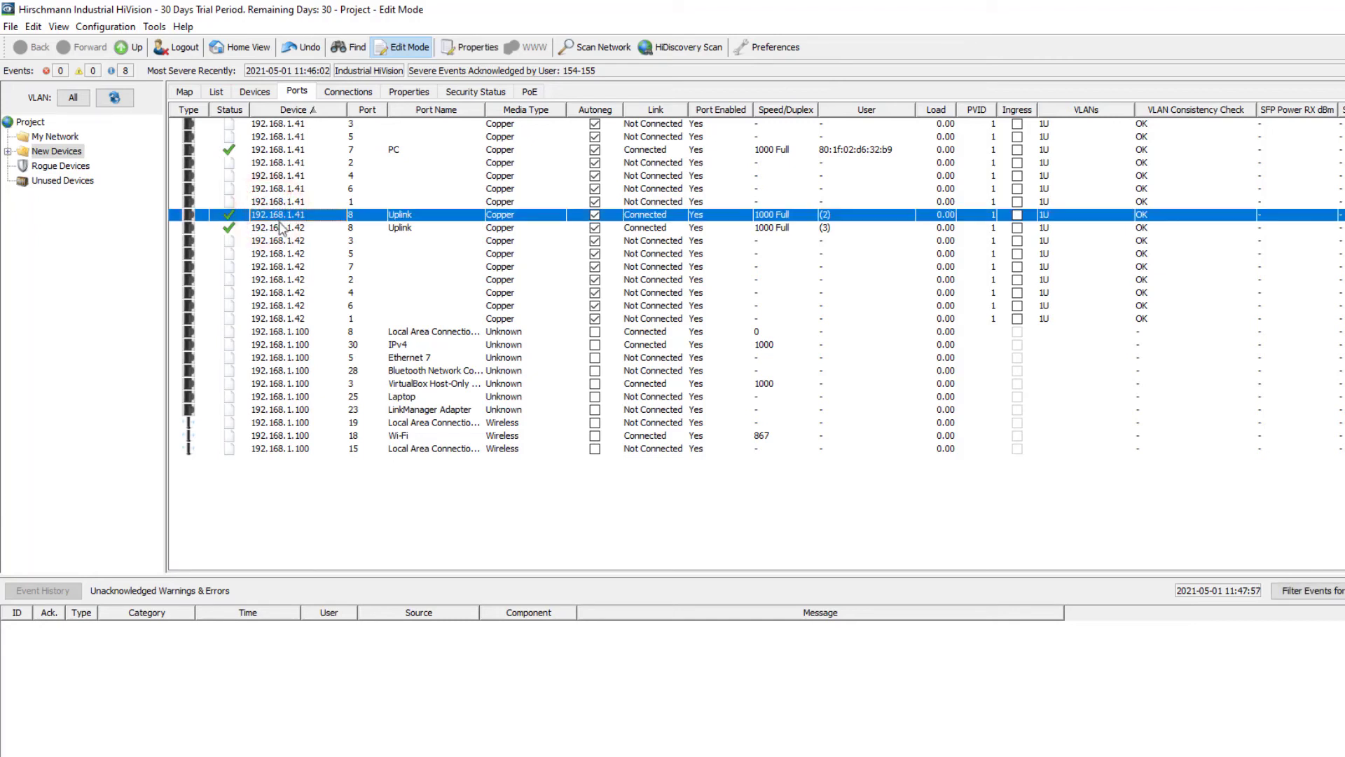
pyautogui.keyDown('ctrl'); pyautogui.click(285, 229); pyautogui.keyUp('ctrl')
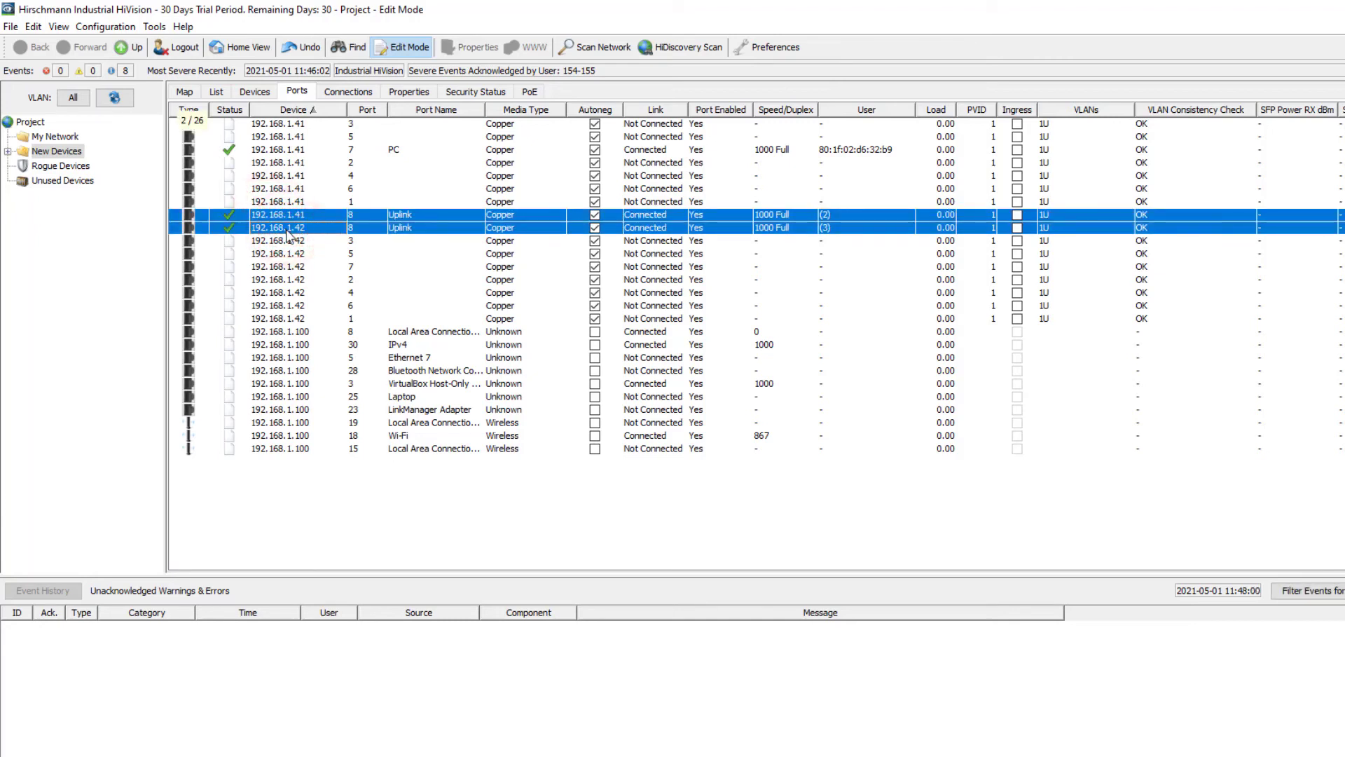
# Step: Open MultiConfig for both port 8 rows at the TSN Gate Control List Template page
pyautogui.rightClick(287, 231)
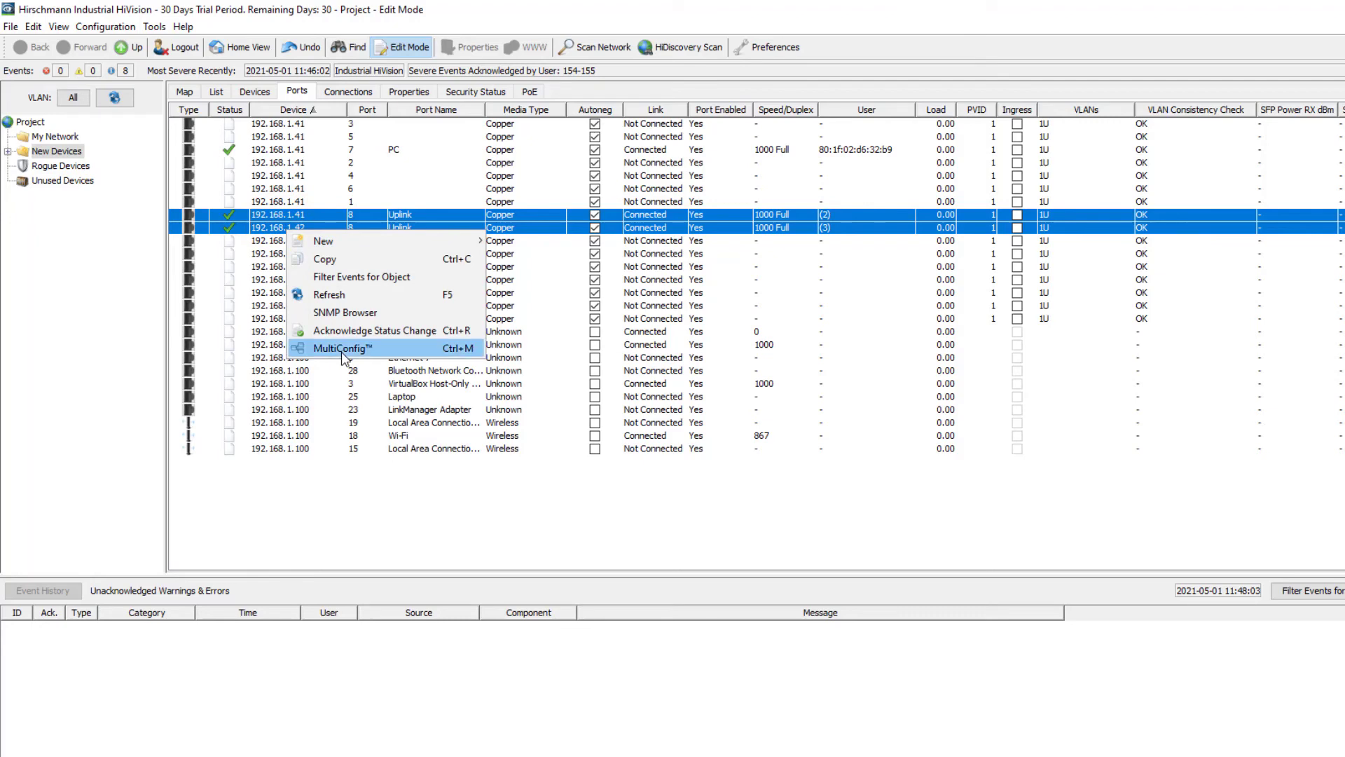
pyautogui.click(342, 349)
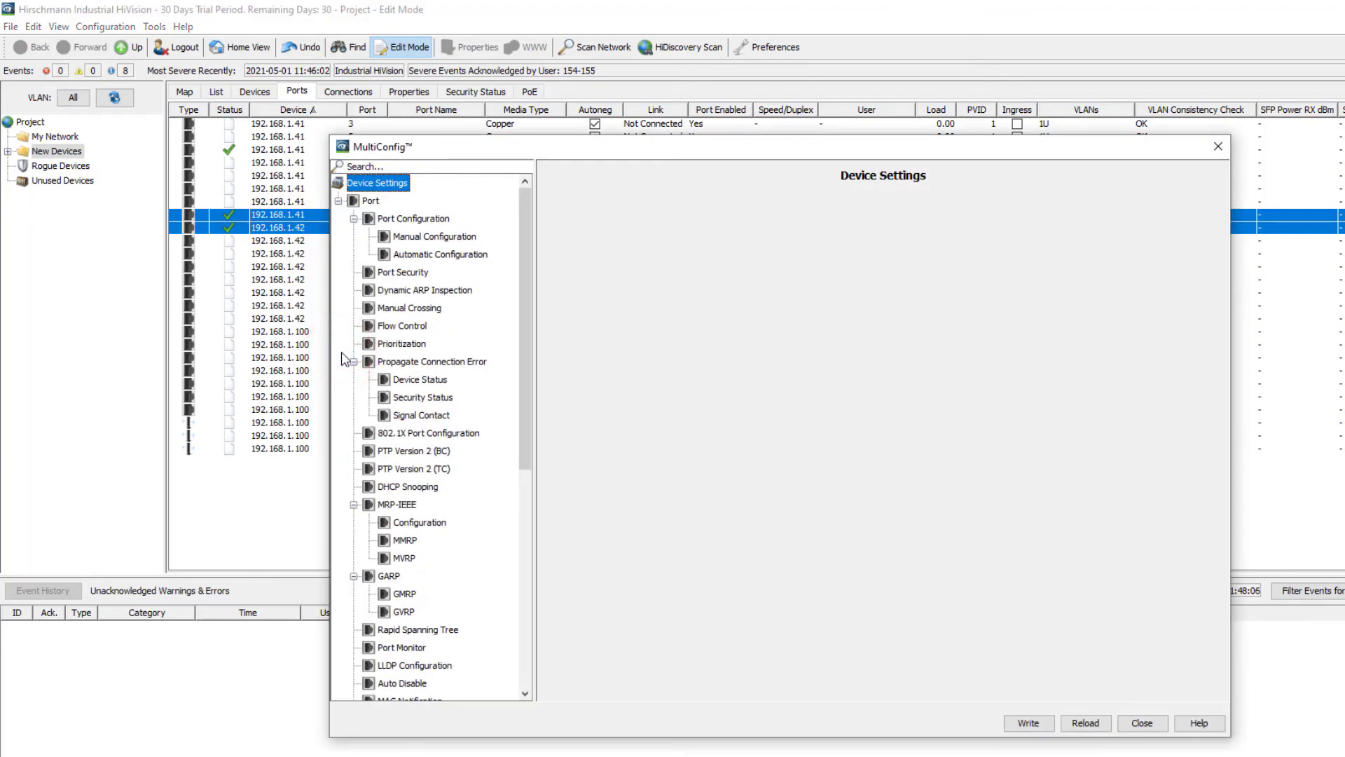
pyautogui.scroll(-5, 399, 419)
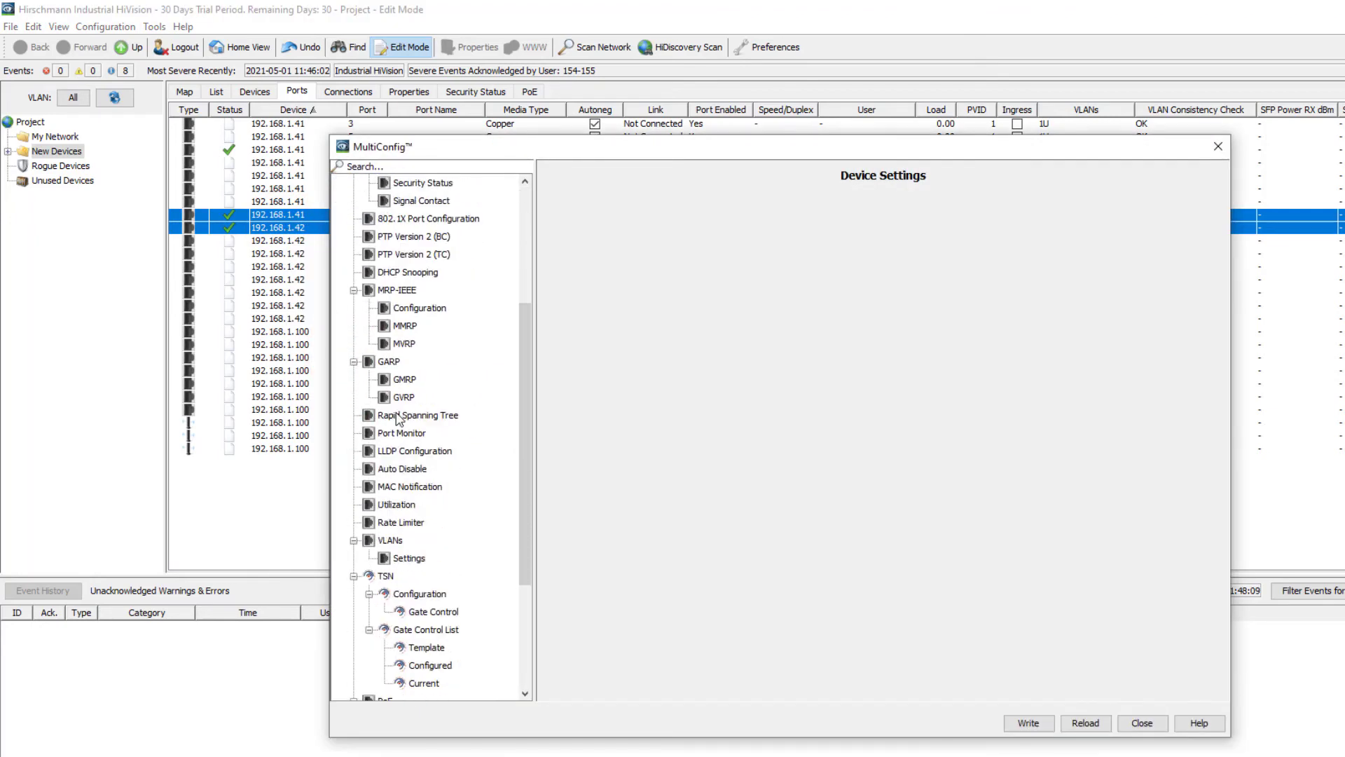
pyautogui.scroll(-1, 399, 418)
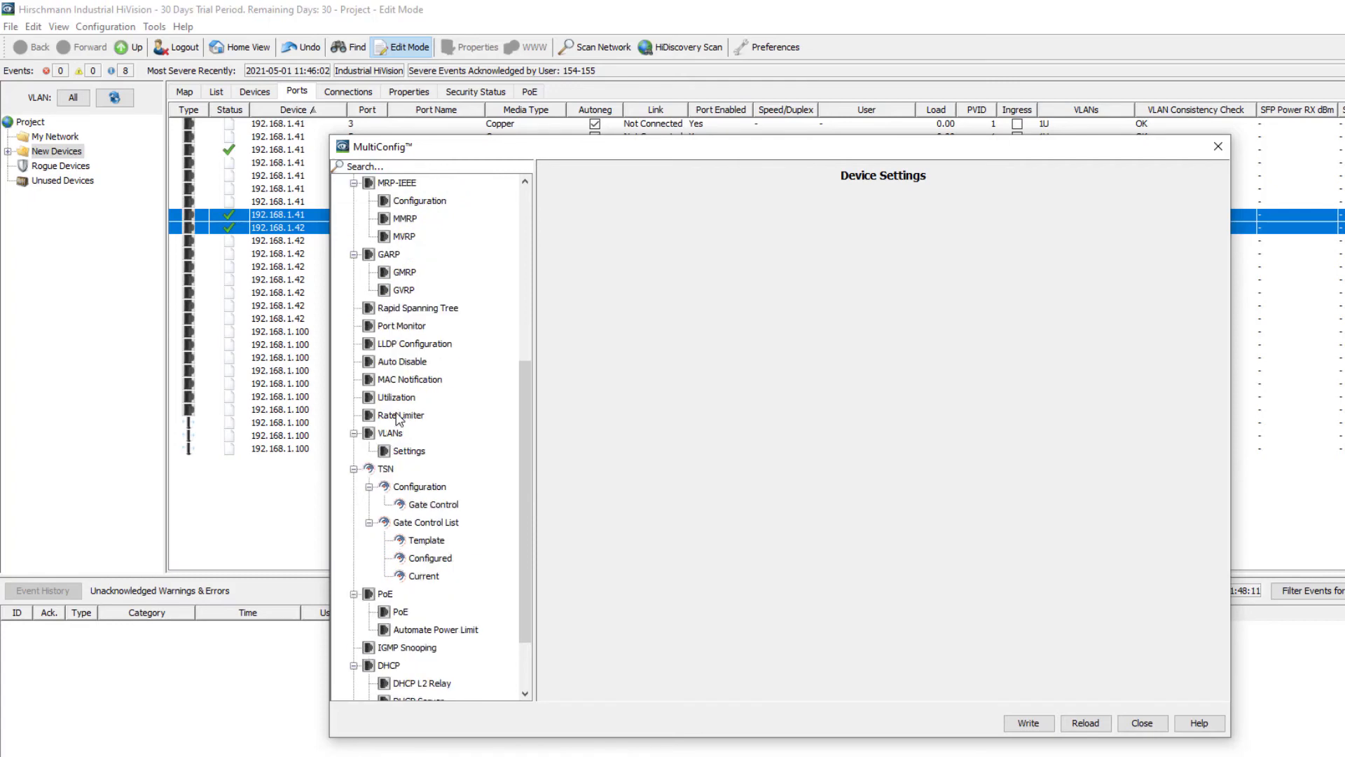
pyautogui.click(427, 541)
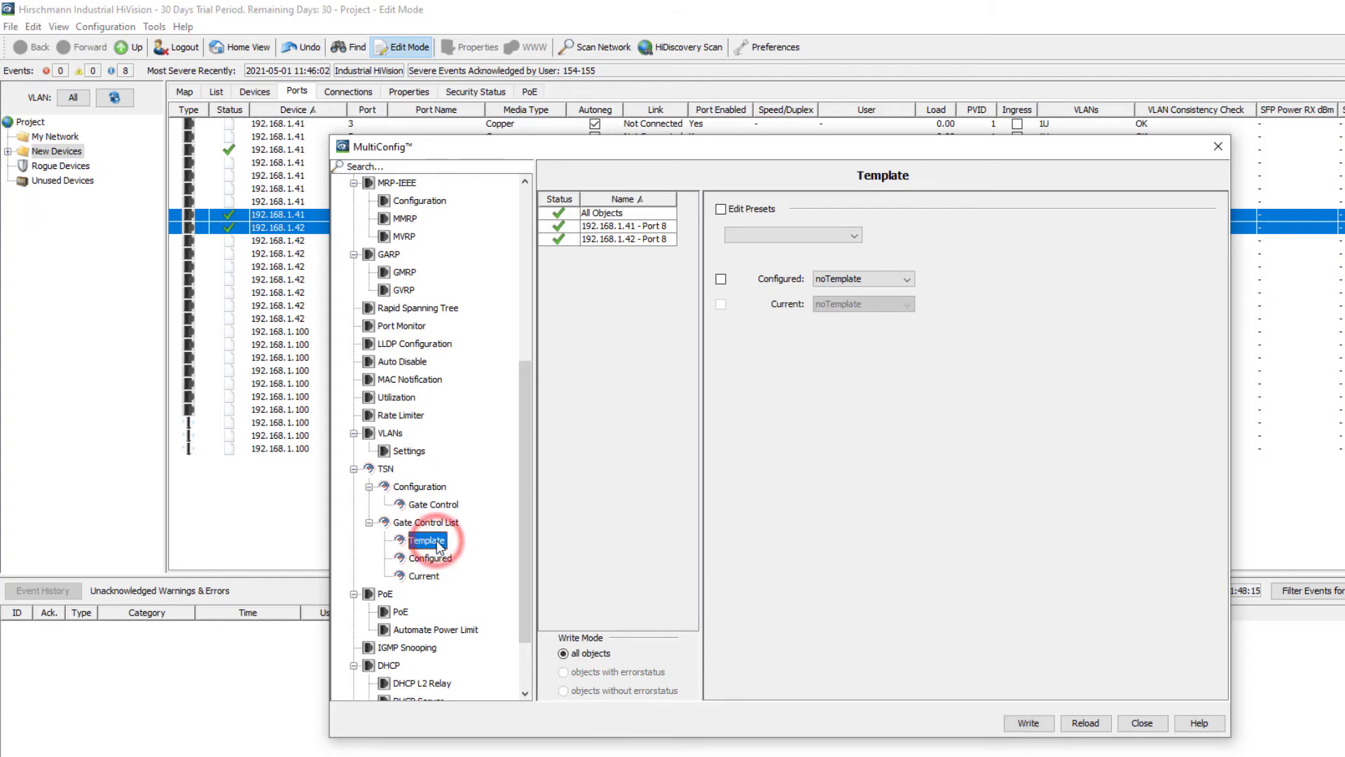
# Step: Write the default-2-time-slots gate control template to both port 8s
pyautogui.click(906, 281)
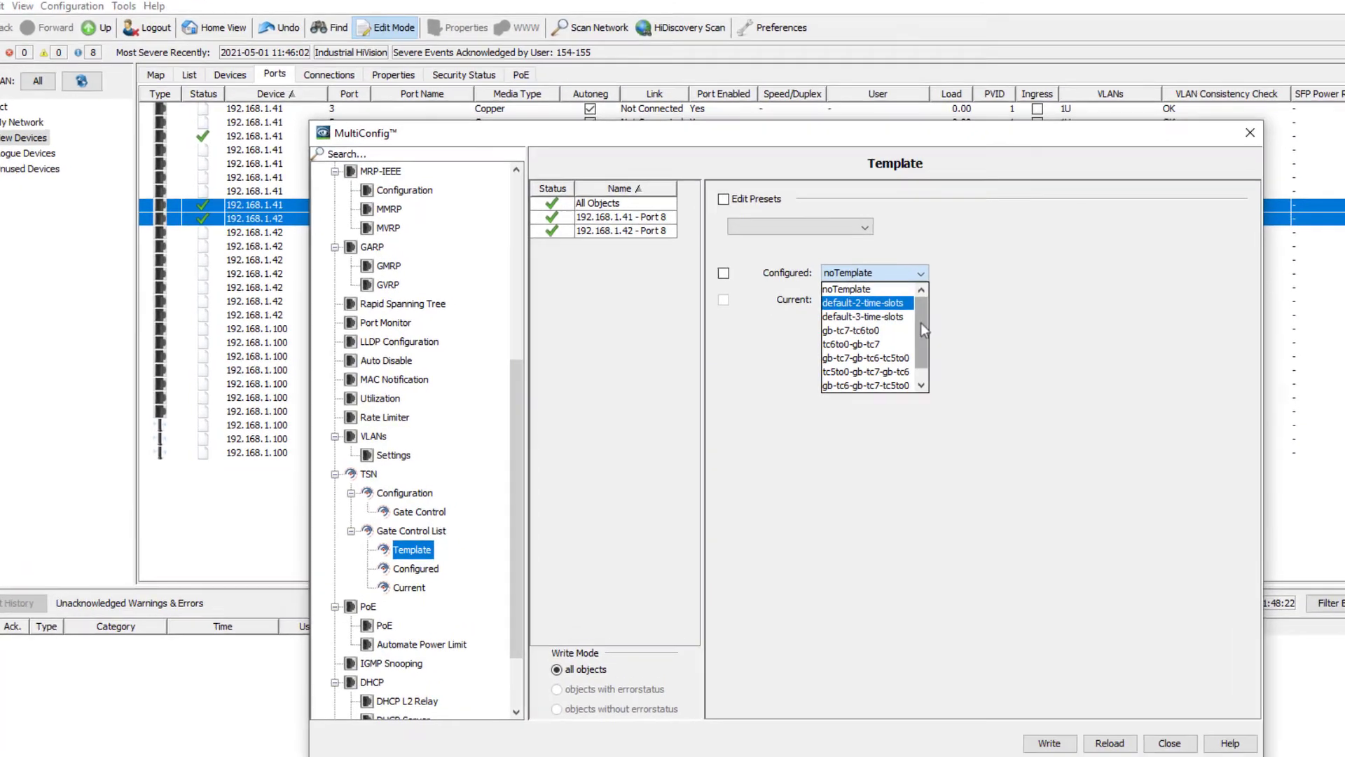
pyautogui.moveTo(921, 322); pyautogui.dragTo(927, 342)
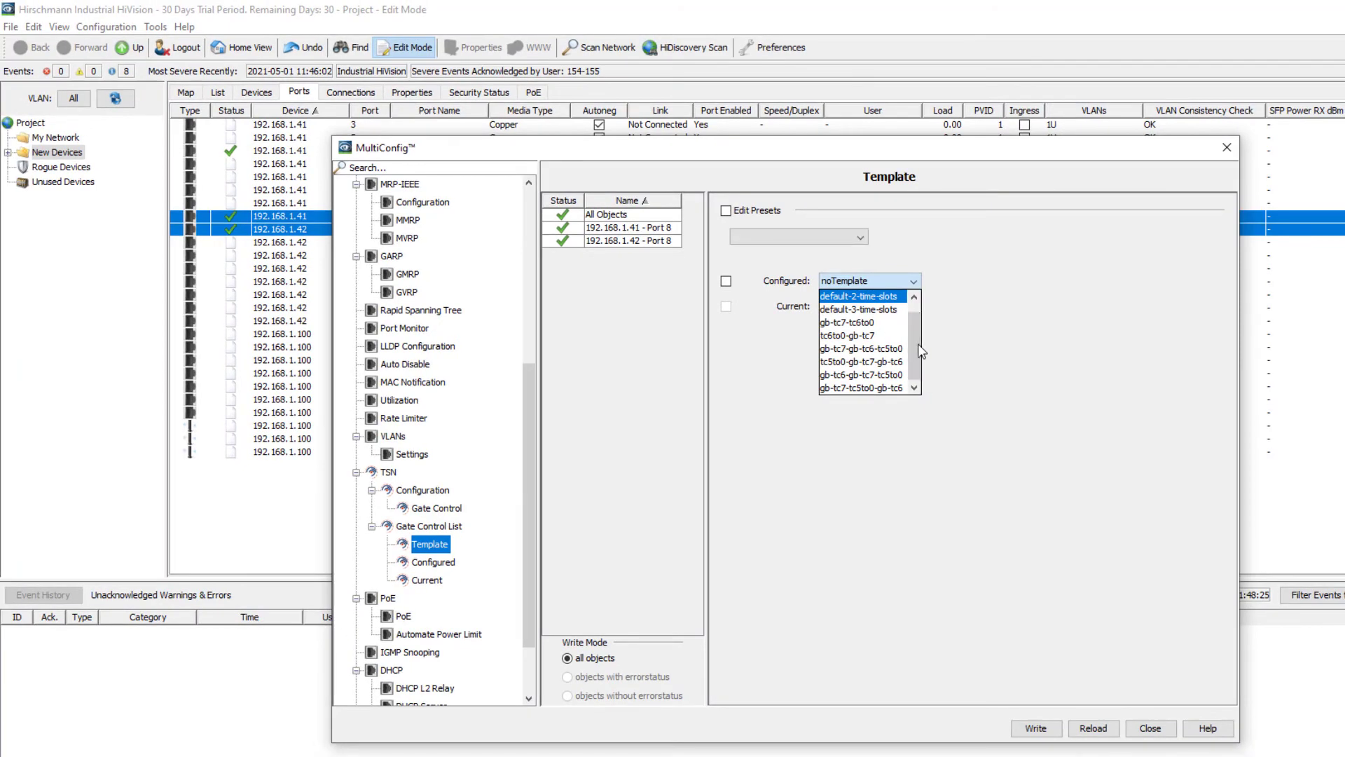
pyautogui.click(884, 296)
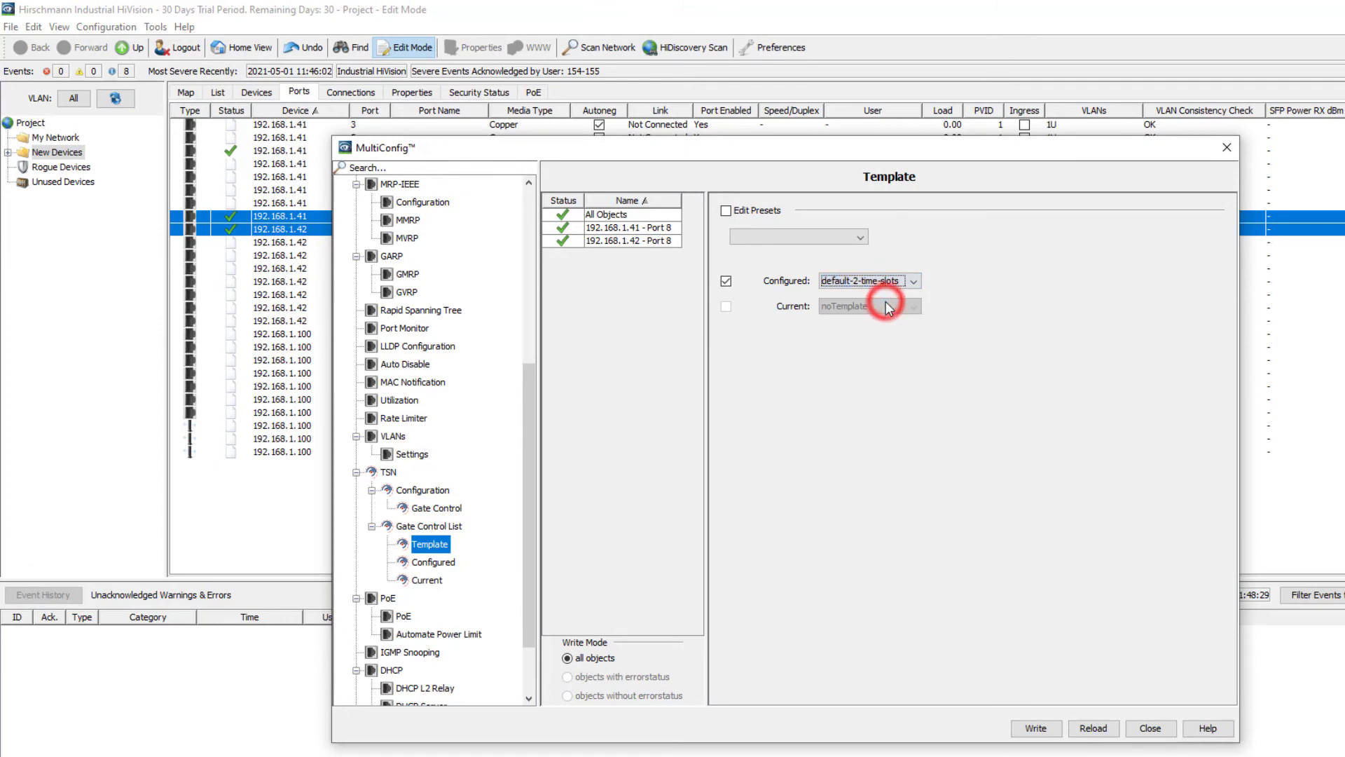
pyautogui.click(1030, 736)
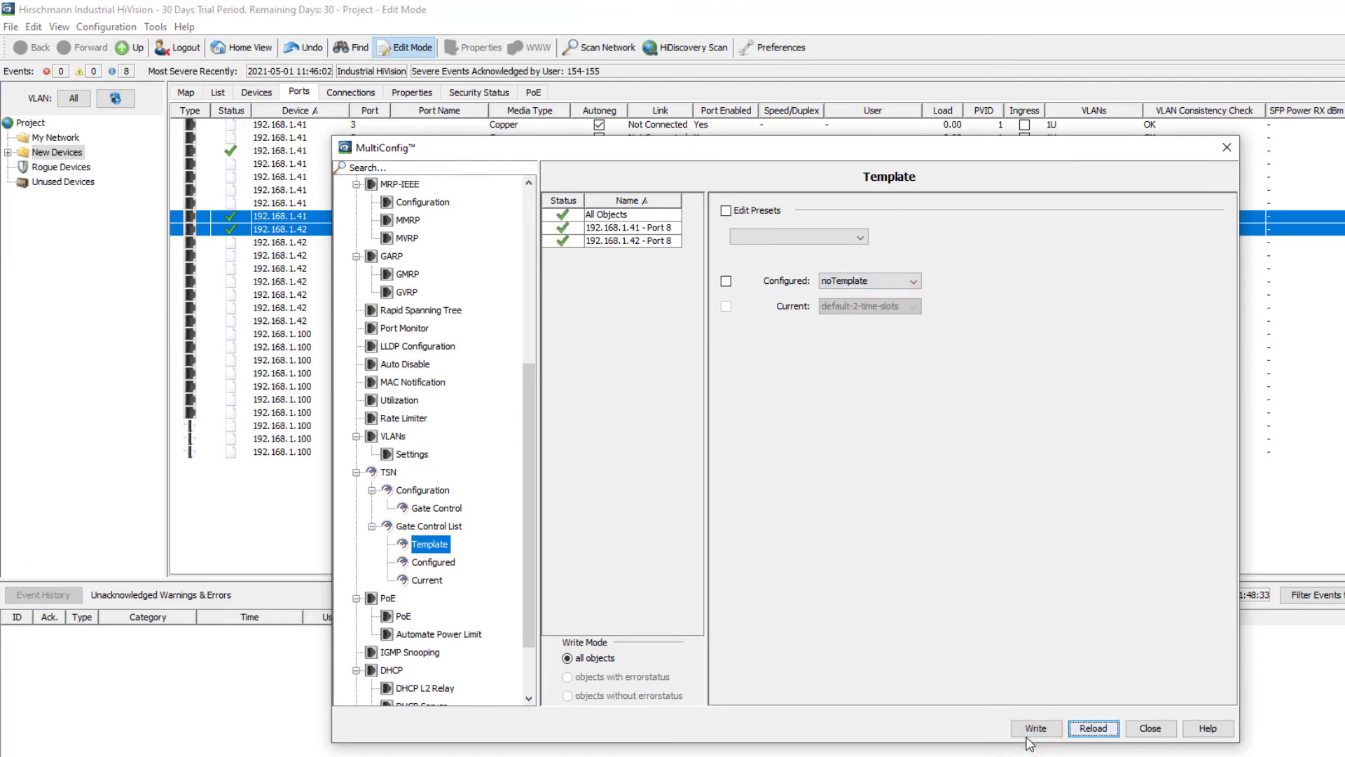
# Step: Review the Configured and Current gate control lists, then go to TSN Configuration Gate Control
pyautogui.click(434, 564)
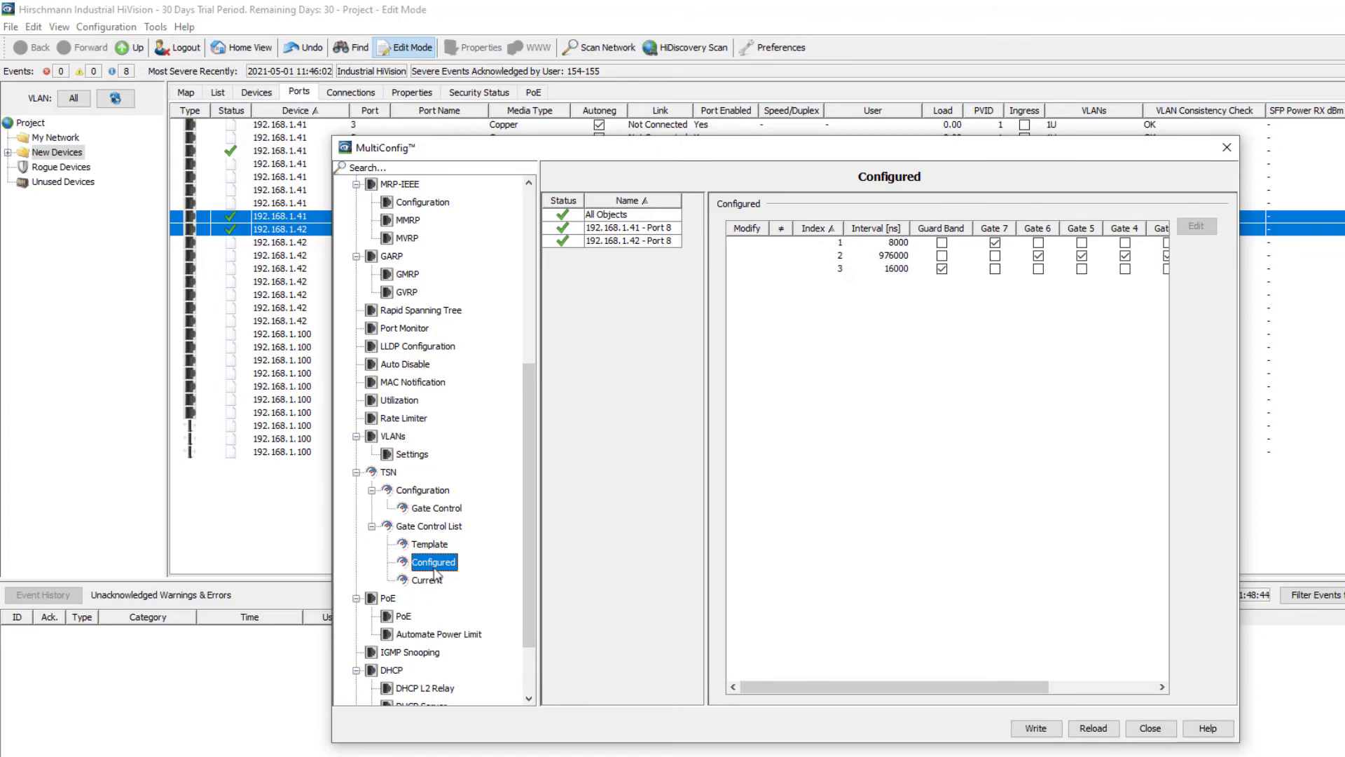
pyautogui.click(438, 582)
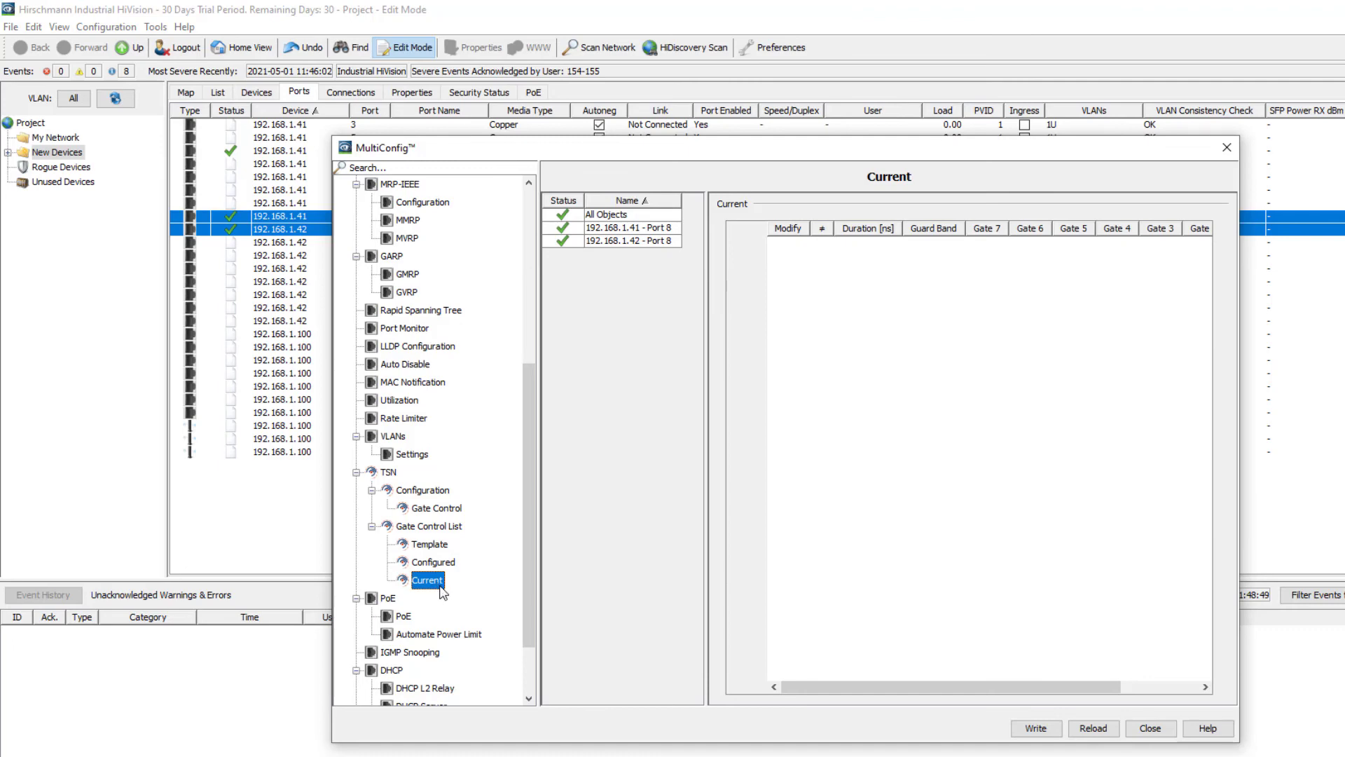
pyautogui.click(447, 511)
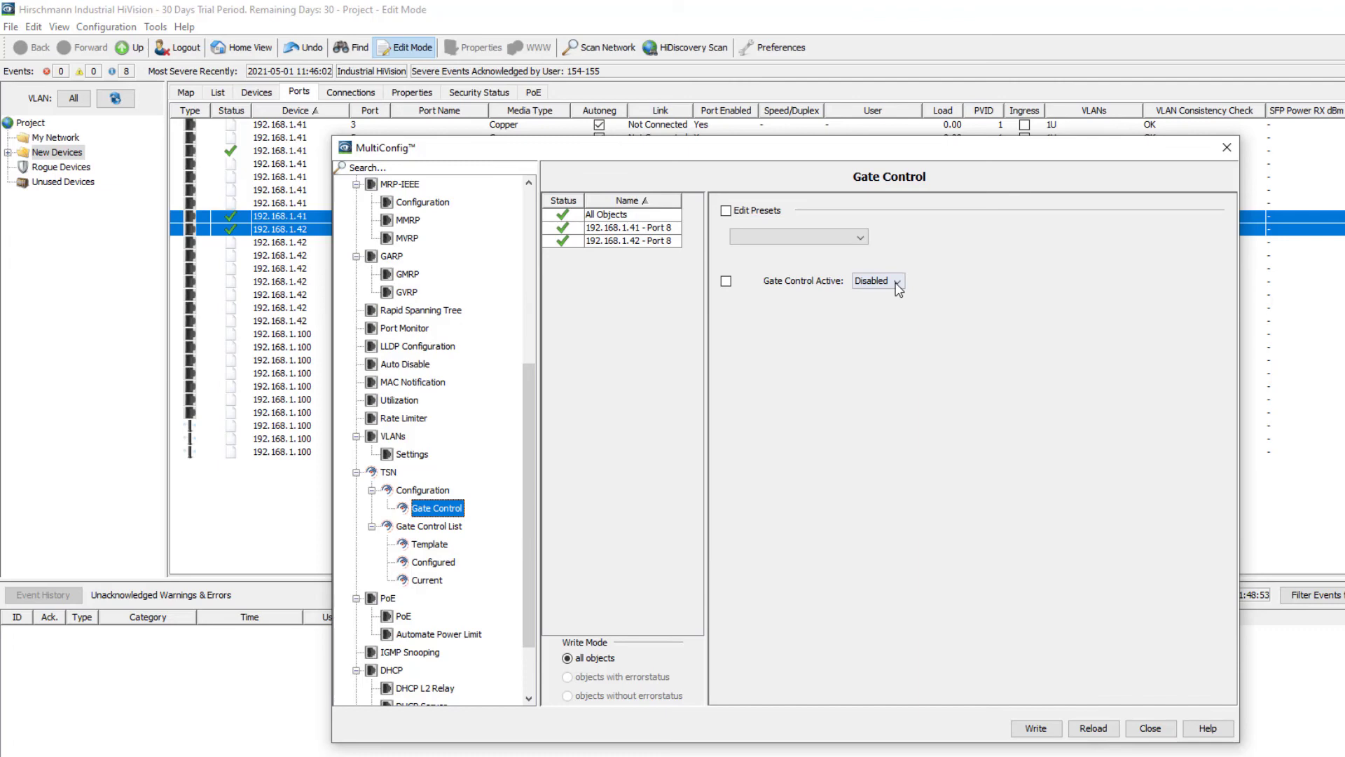
# Step: Set Gate Control Active to Enabled on both port 8s, write it, and close MultiConfig
pyautogui.click(898, 289)
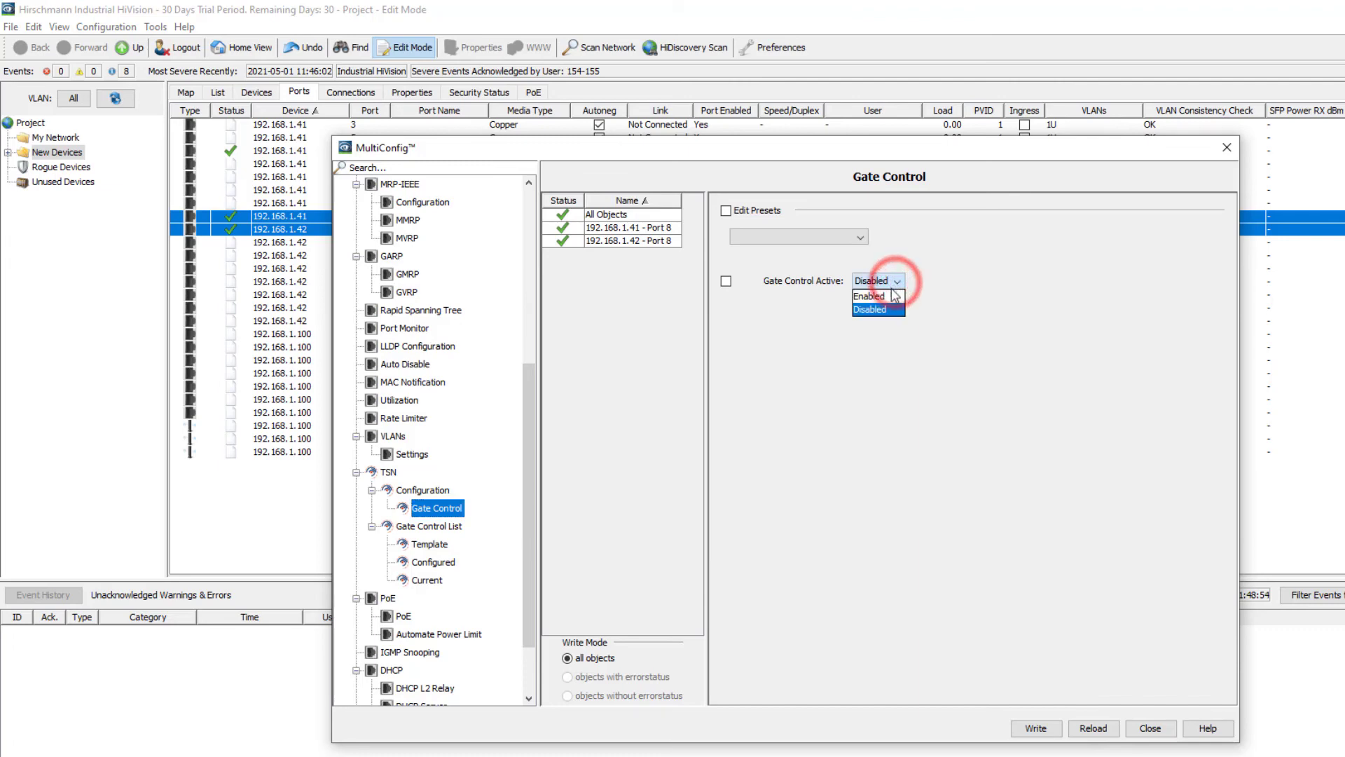
pyautogui.click(889, 297)
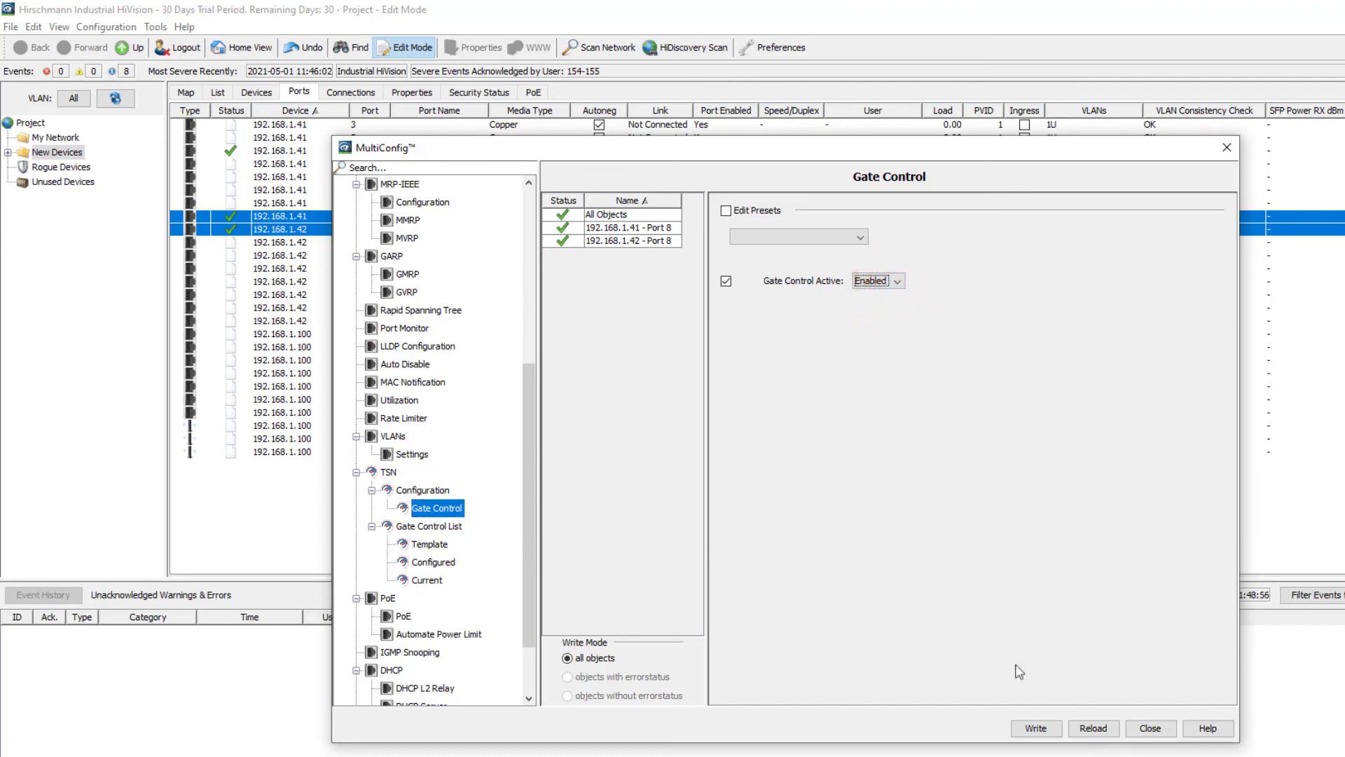
pyautogui.click(1037, 729)
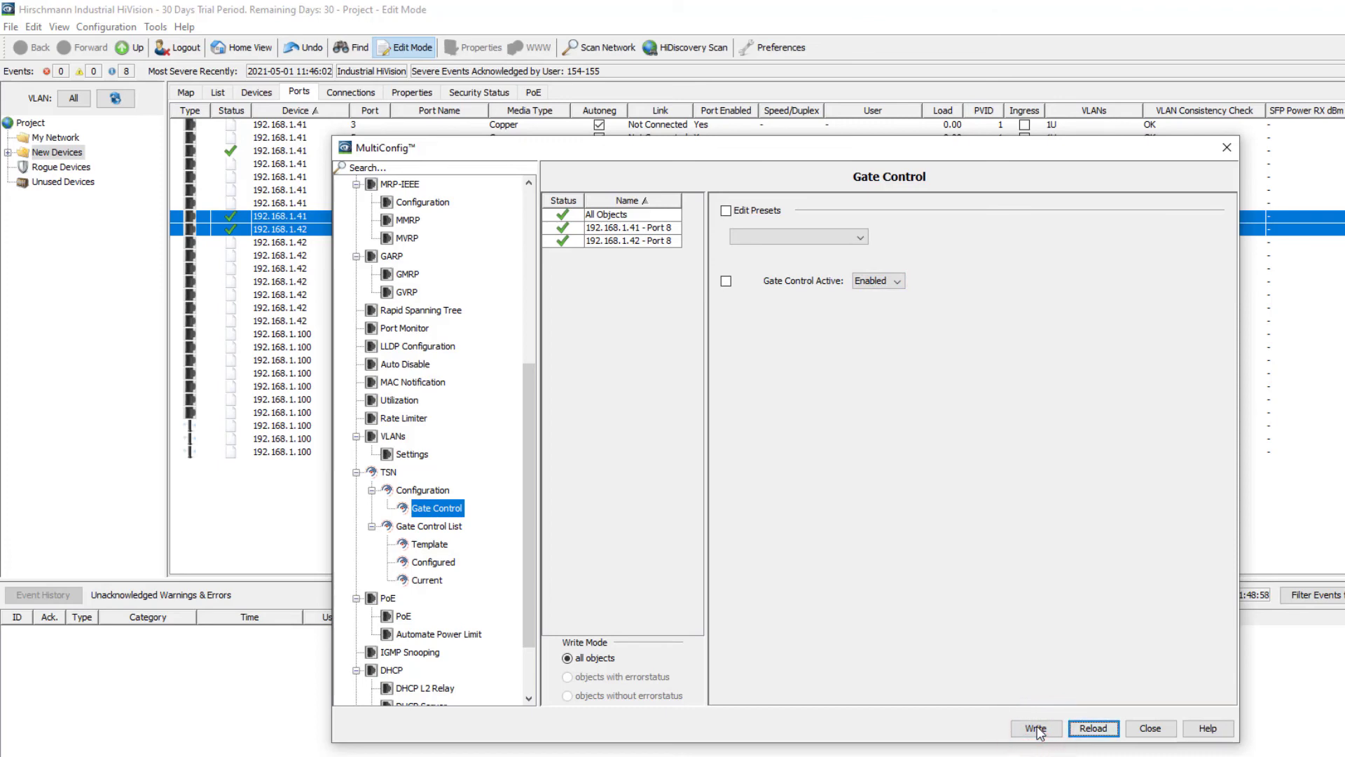
pyautogui.click(1146, 730)
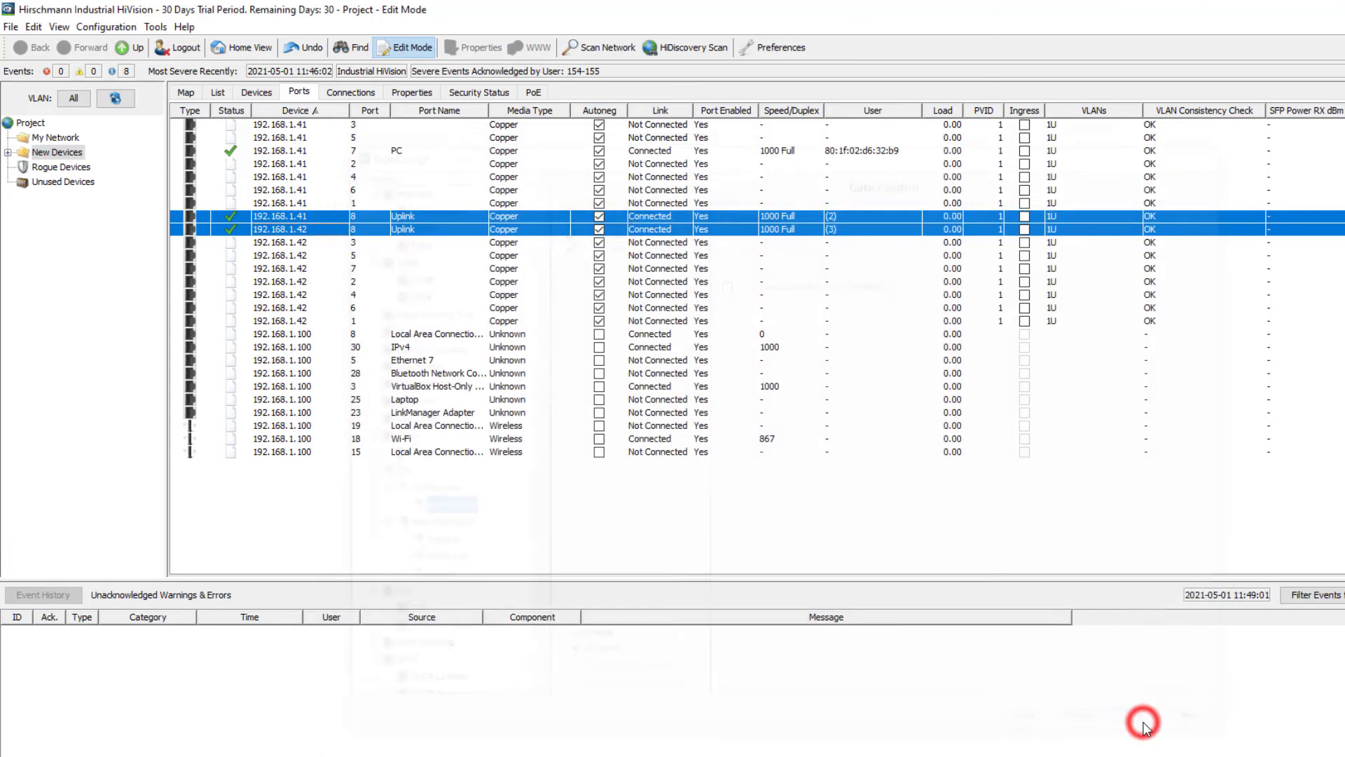
# Step: From the map, set TSN Global Operation to On for both BRS switches via MultiConfig and write it
pyautogui.click(190, 92)
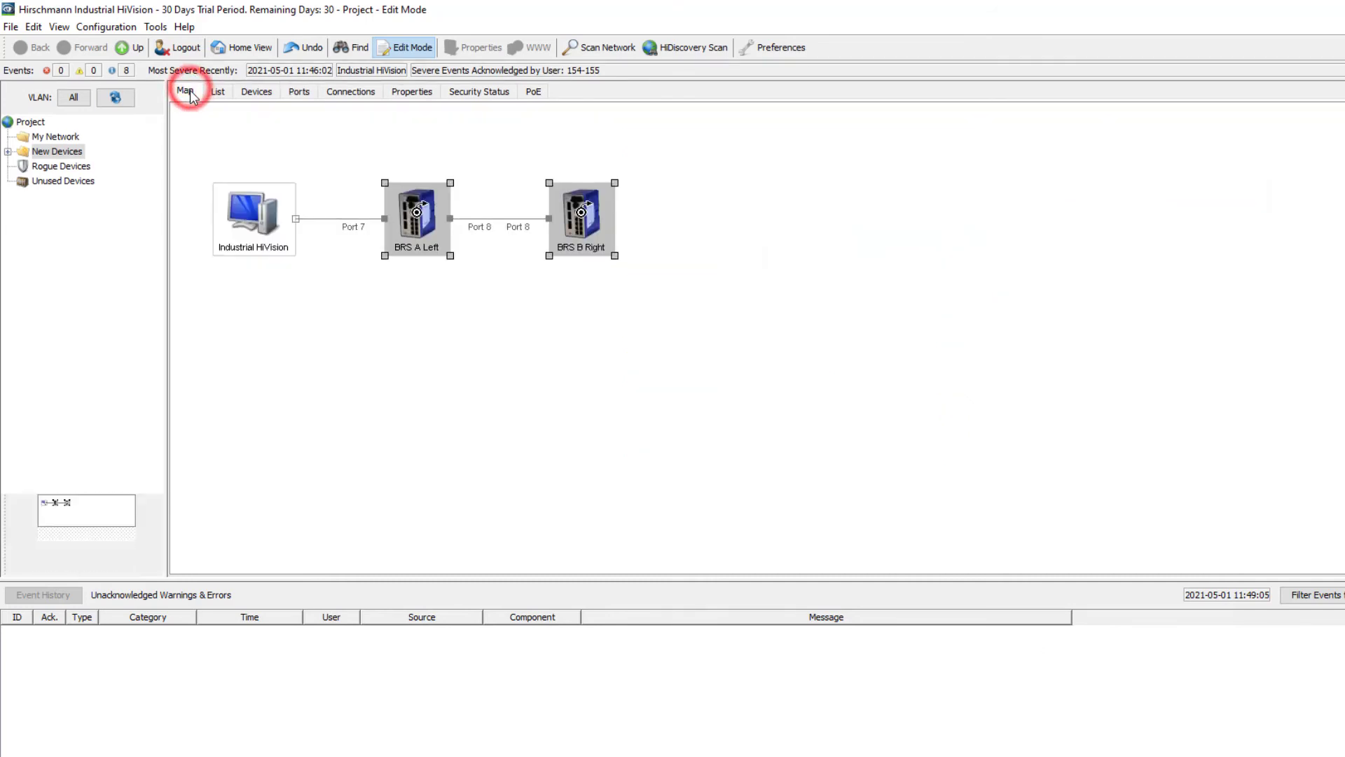
pyautogui.rightClick(574, 220)
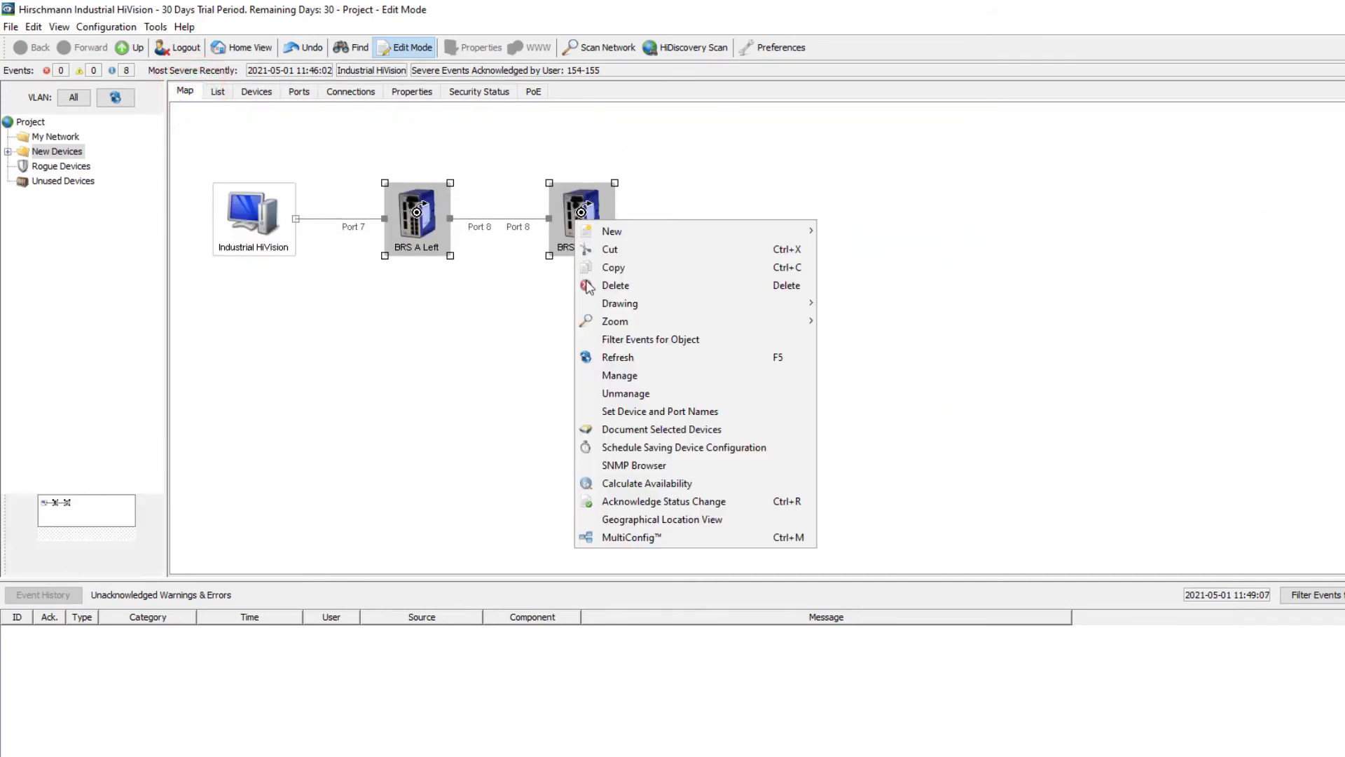
pyautogui.click(633, 538)
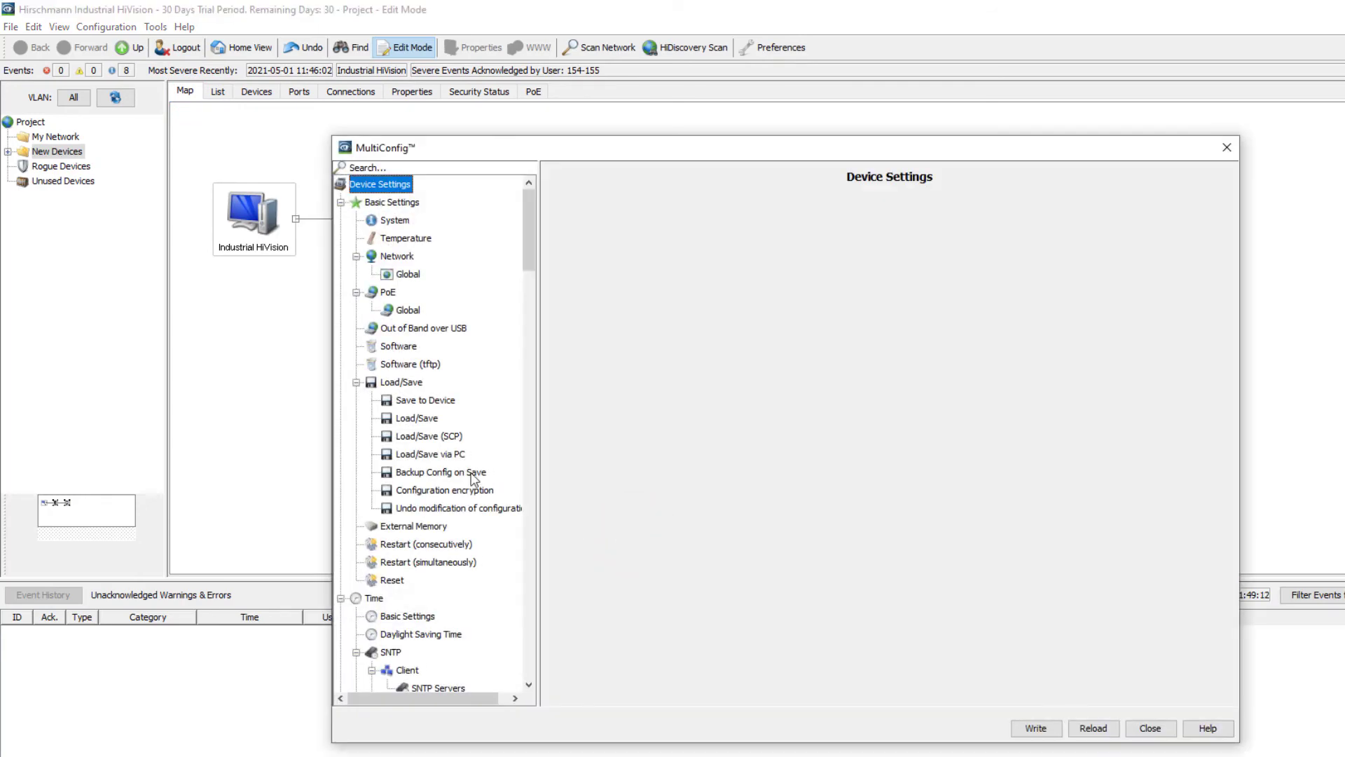
pyautogui.scroll(-18, 474, 478)
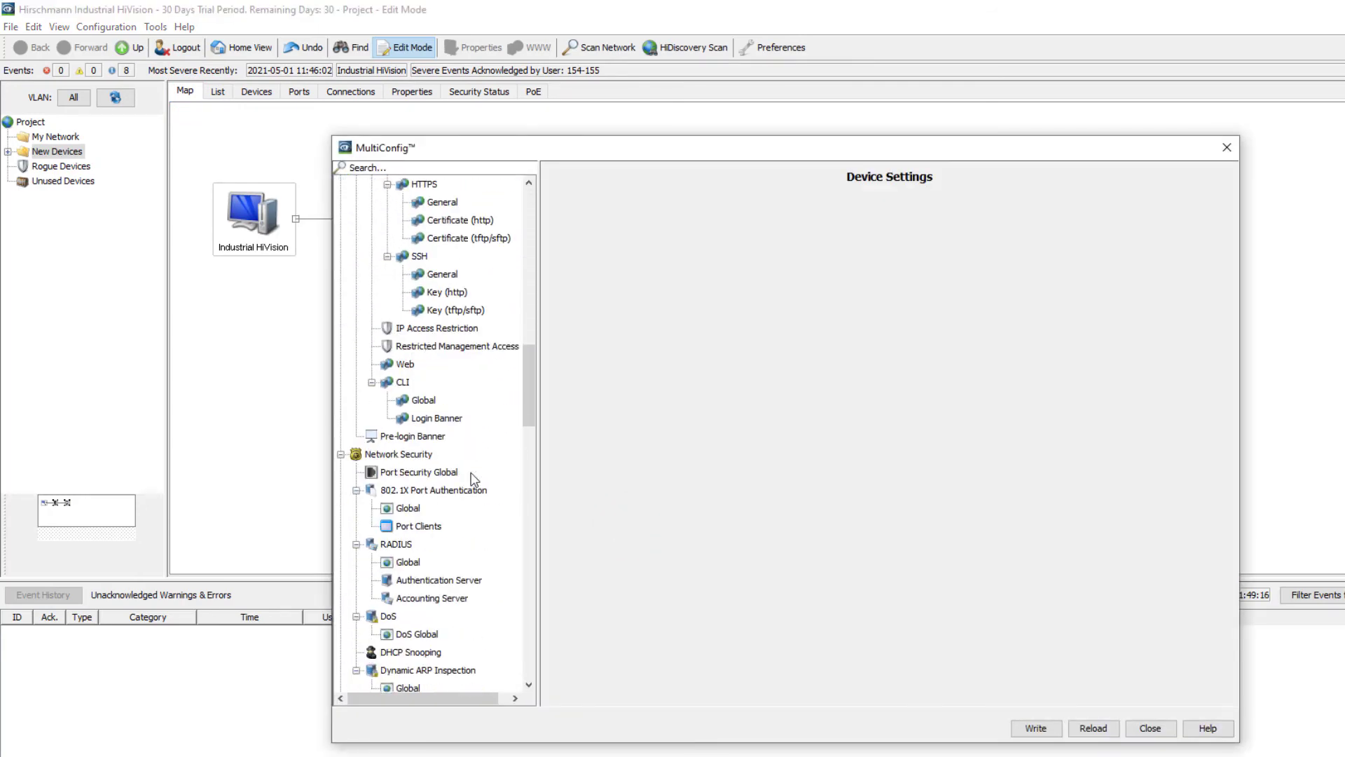
pyautogui.scroll(-10, 474, 479)
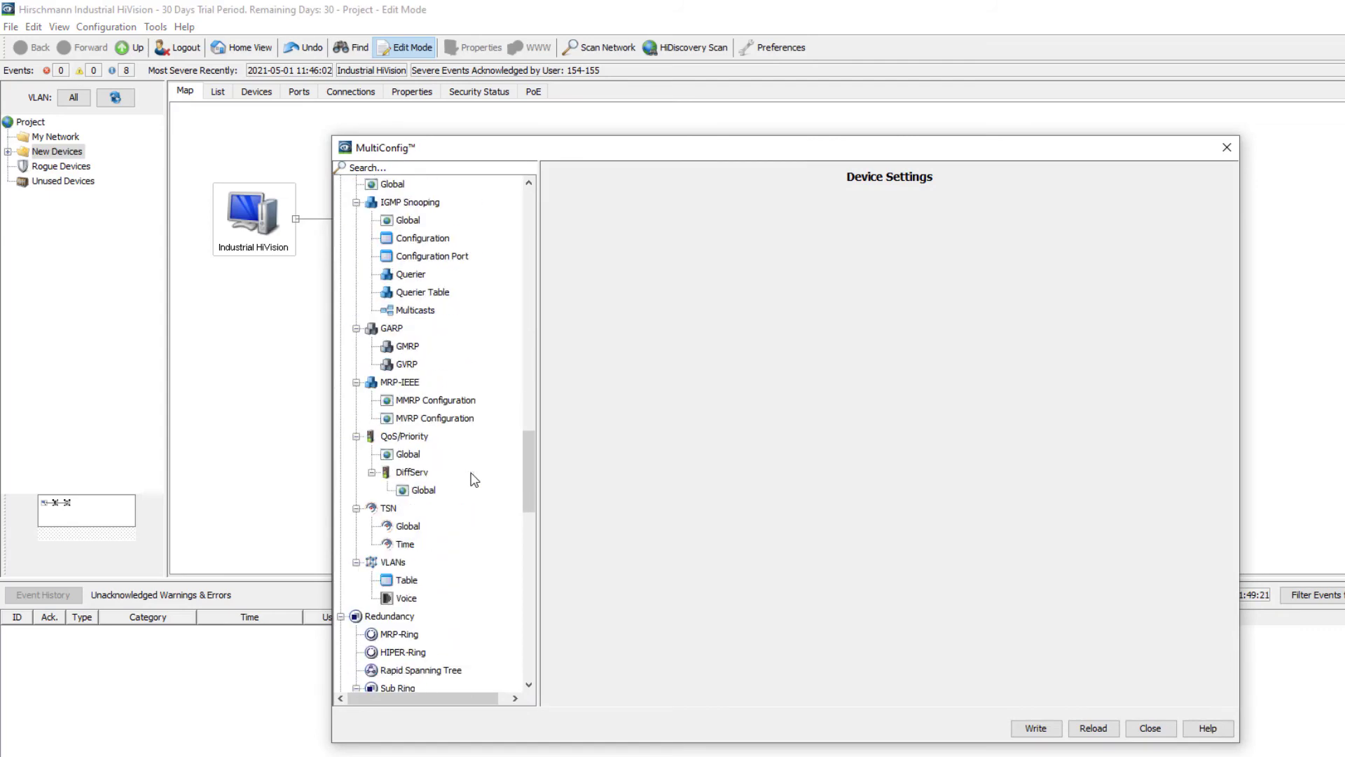
pyautogui.click(408, 526)
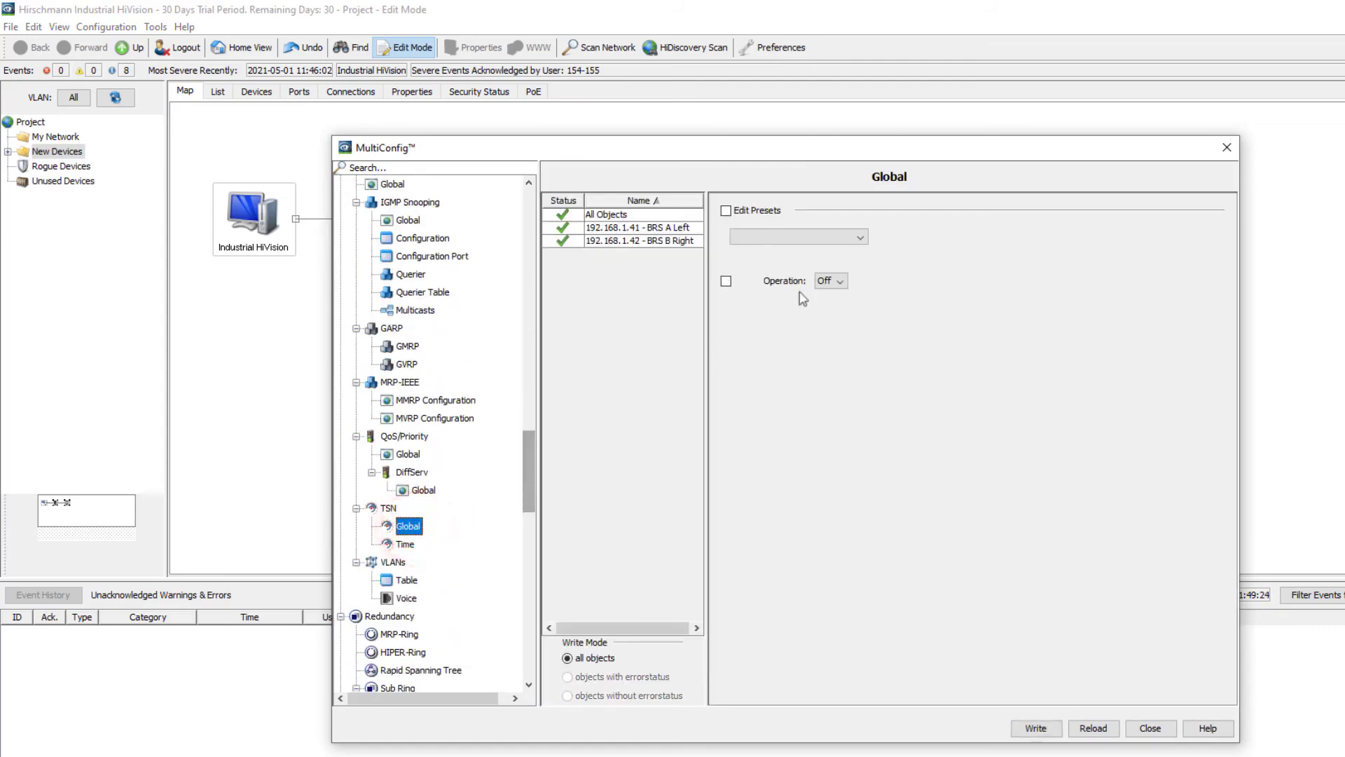
pyautogui.click(824, 281)
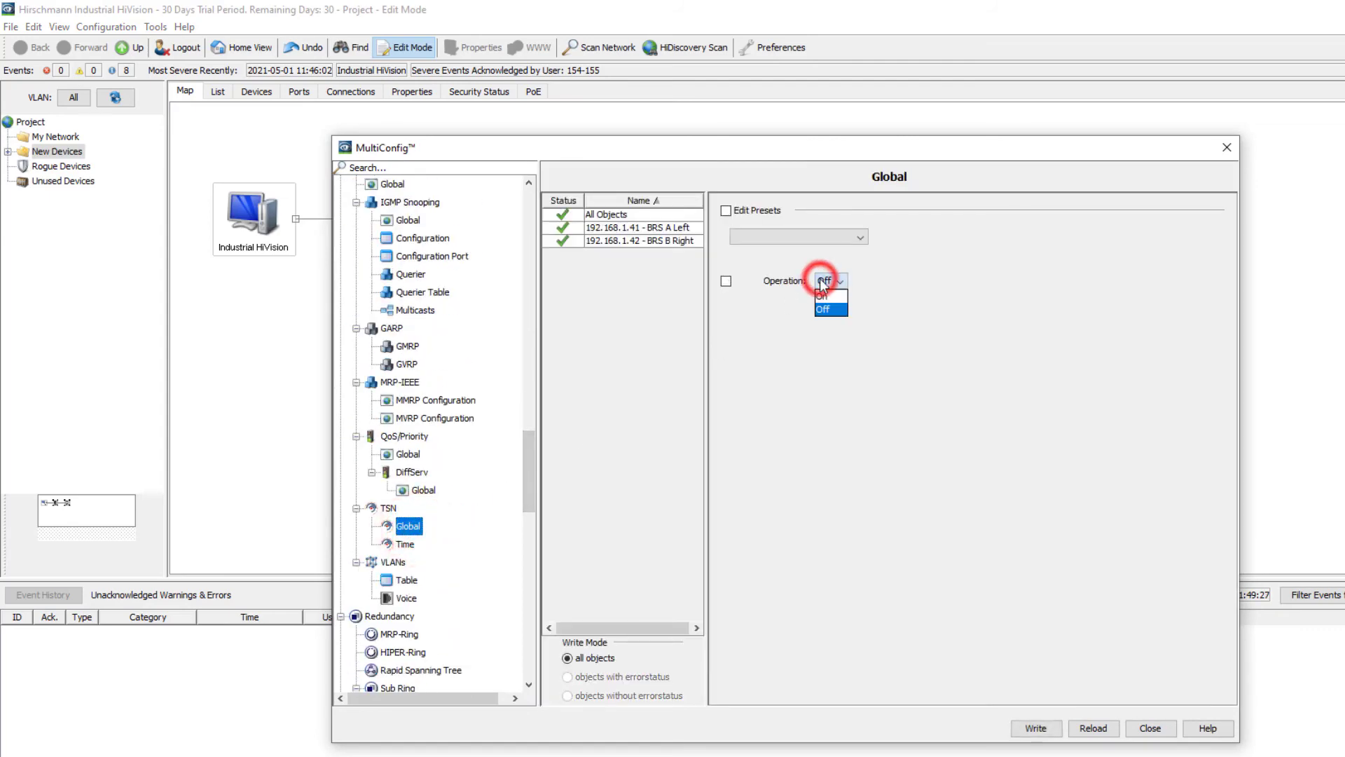
pyautogui.click(823, 295)
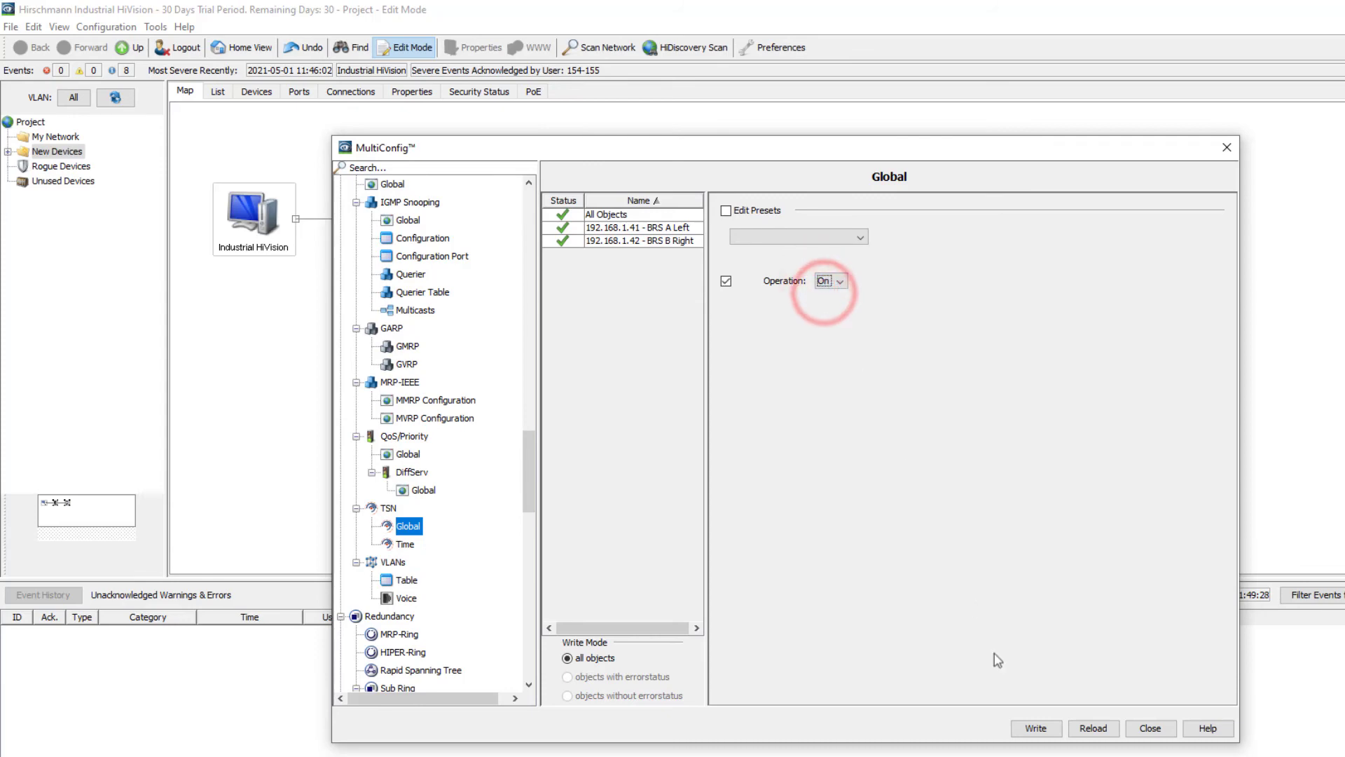
pyautogui.click(1034, 732)
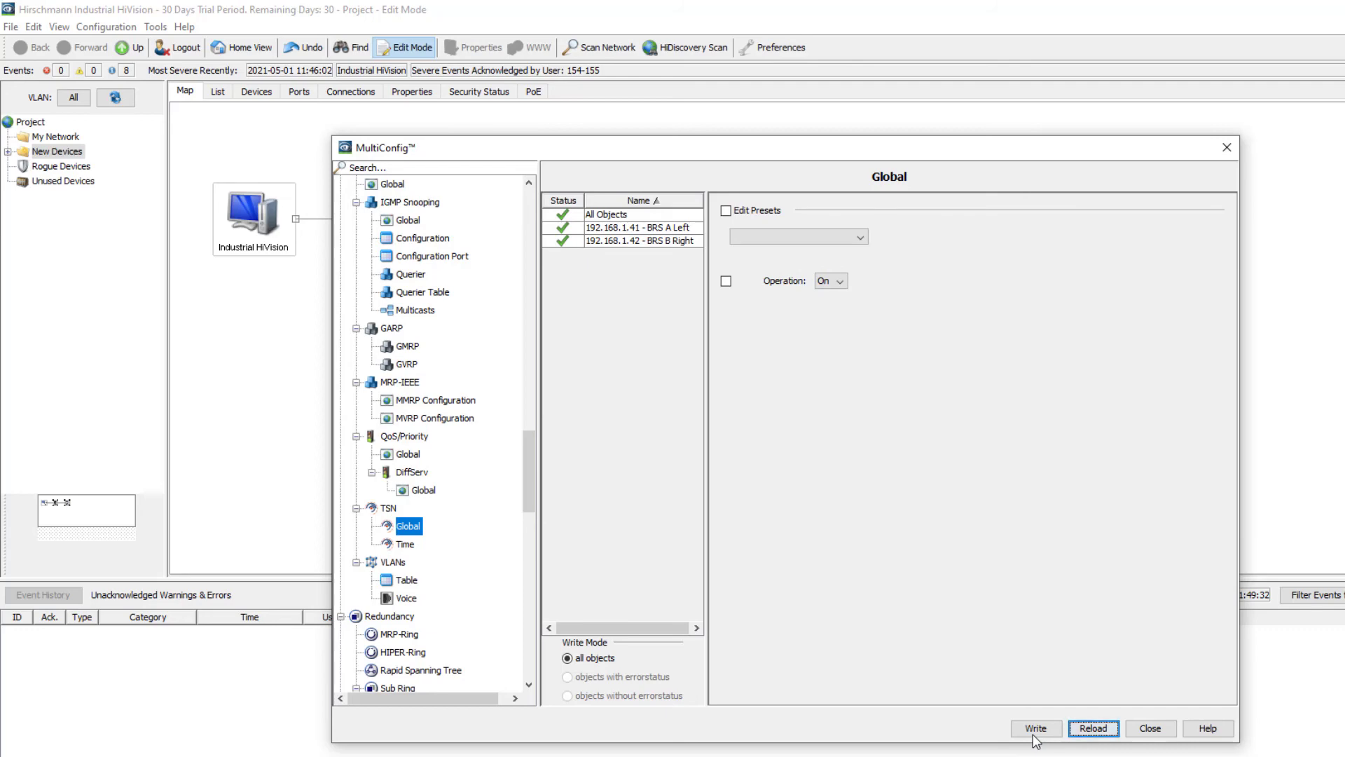
pyautogui.click(1151, 729)
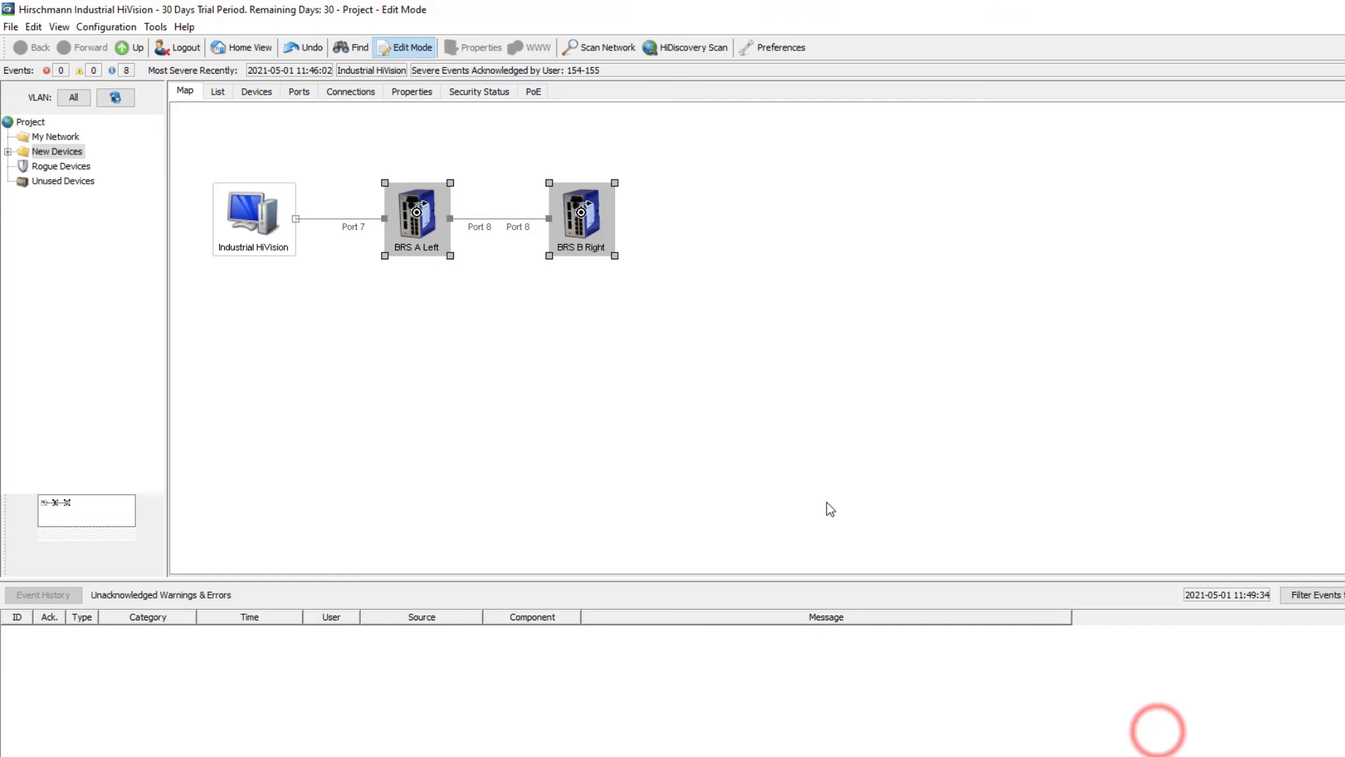
# Step: Open MultiConfig for both port 8 Uplinks and compare the Configured and Current gate control lists
pyautogui.click(301, 92)
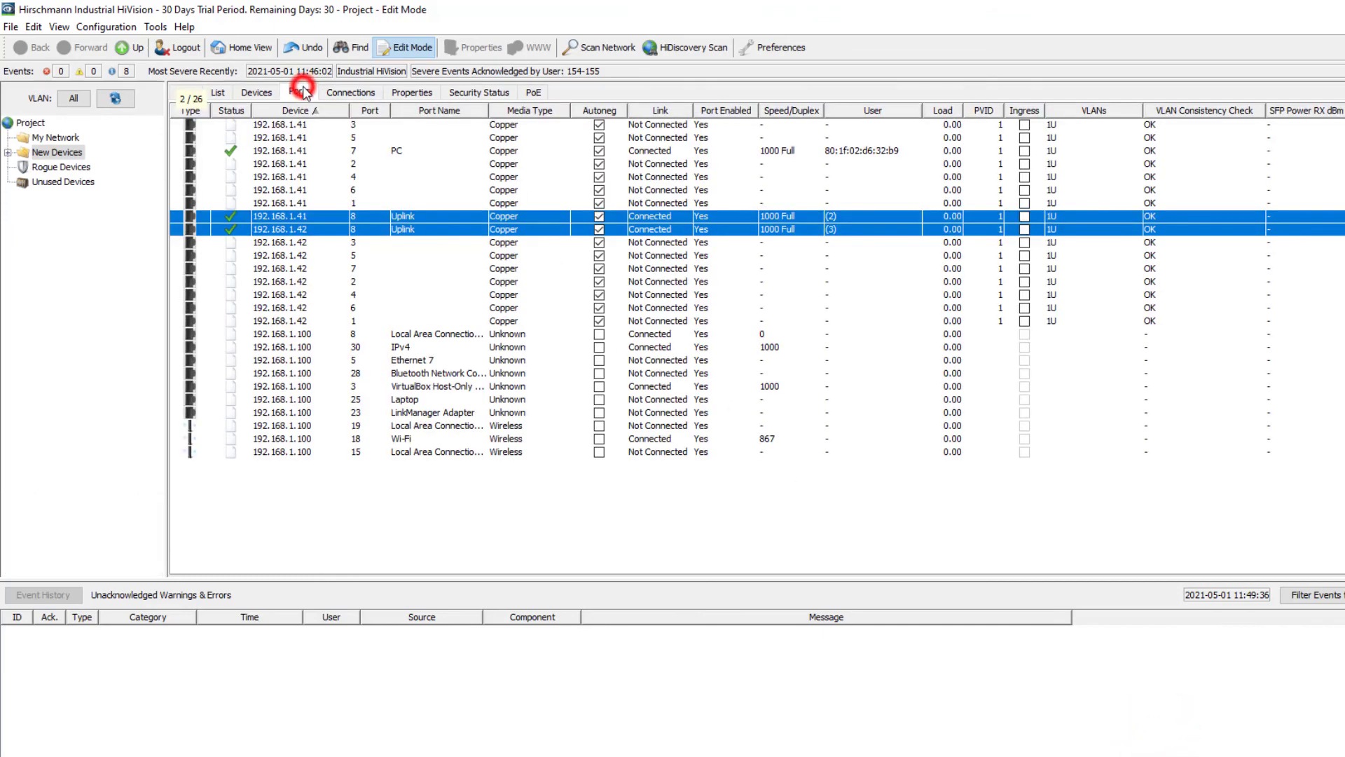
pyautogui.rightClick(423, 224)
pyautogui.click(462, 338)
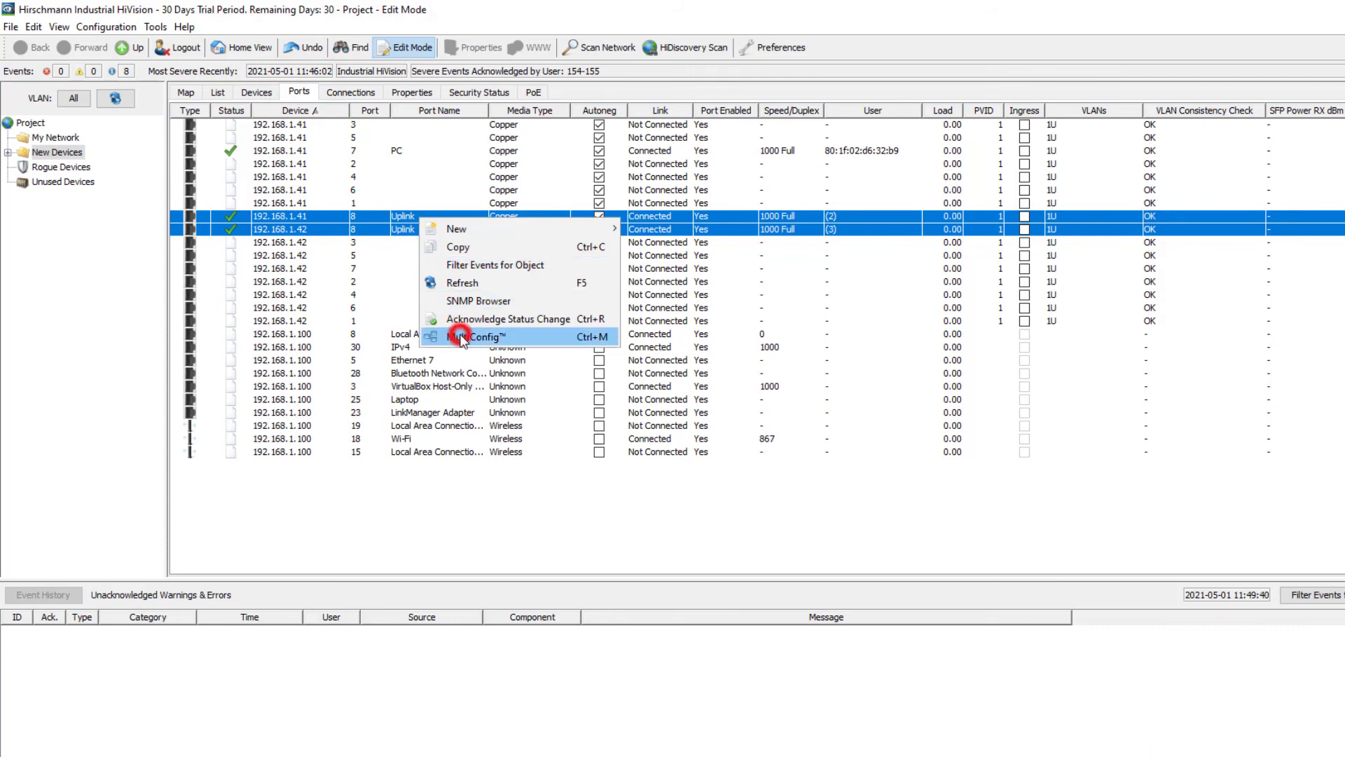
pyautogui.scroll(-5, 463, 341)
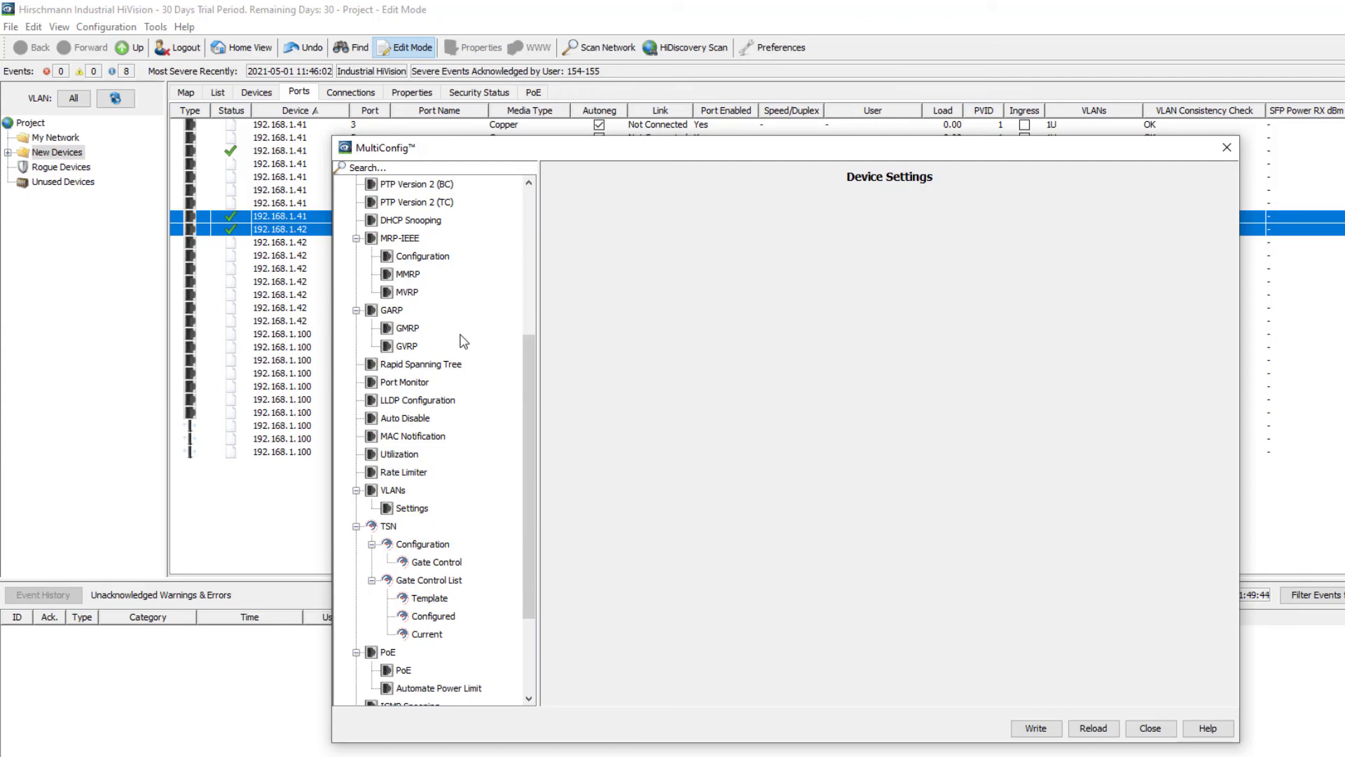
pyautogui.click(449, 615)
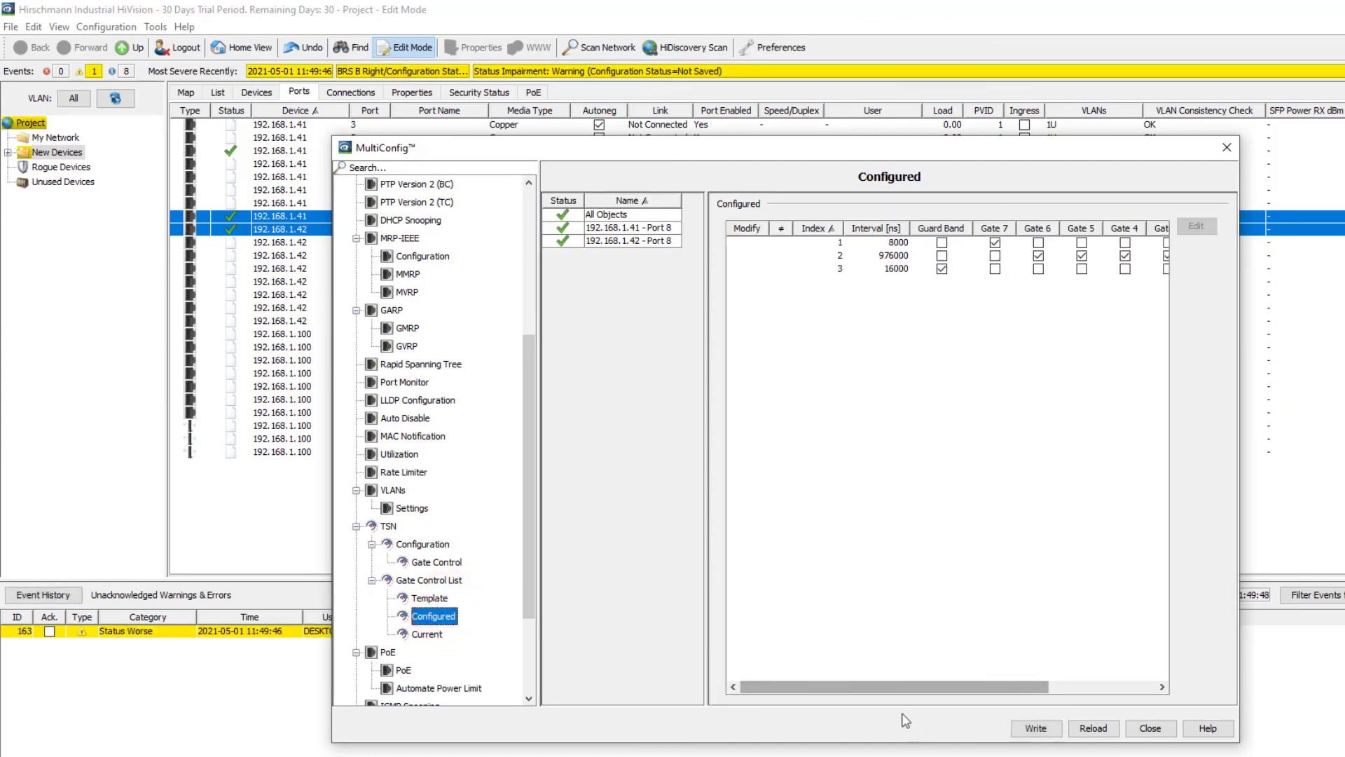
pyautogui.click(425, 634)
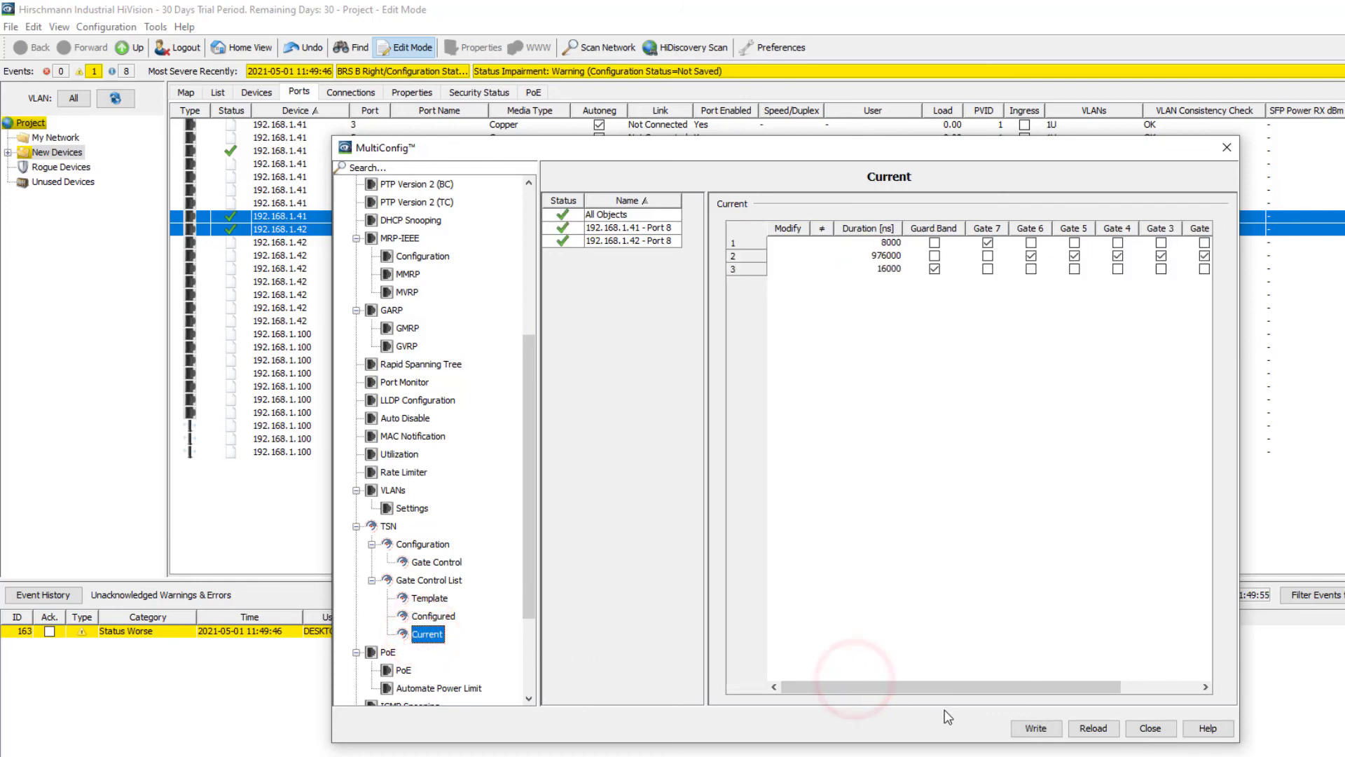
pyautogui.moveTo(996, 686); pyautogui.dragTo(974, 671)
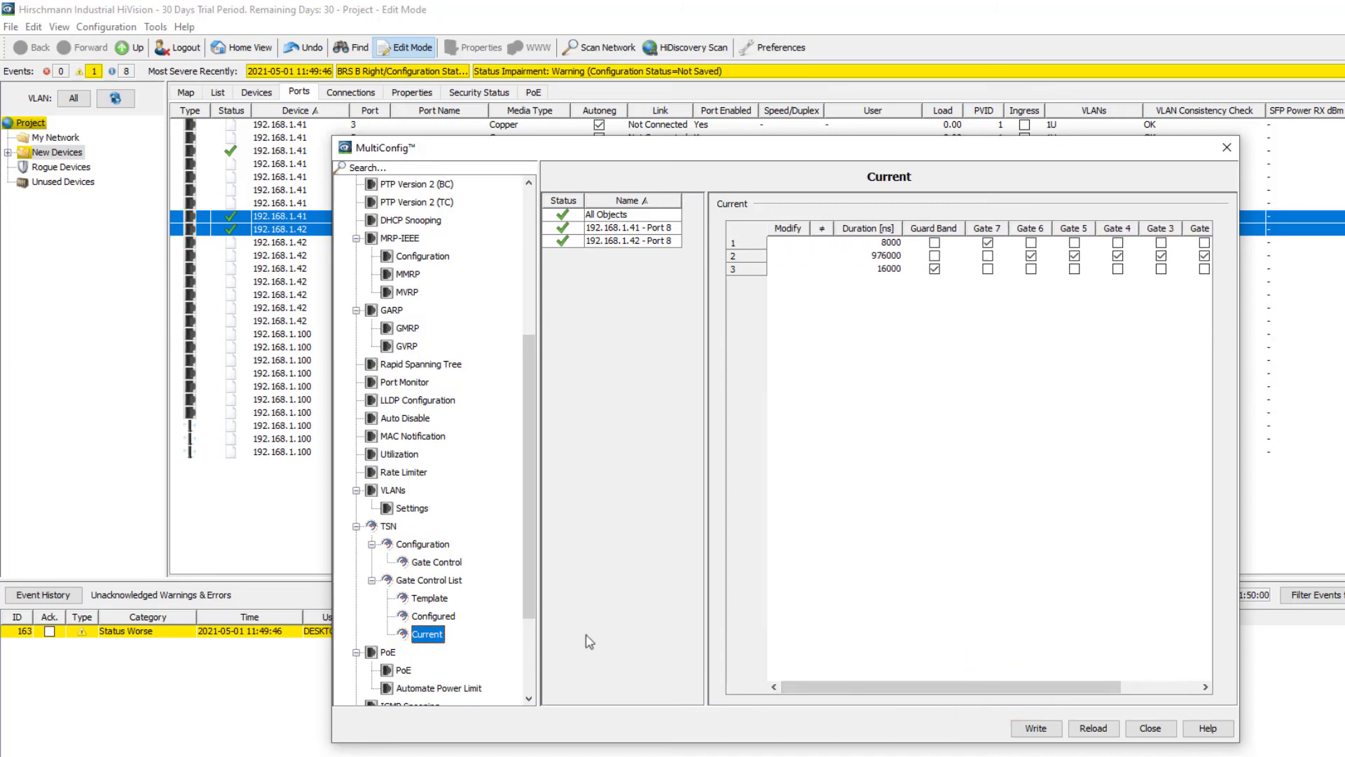
# Step: Change configured gate entry 1 from 8000 to a 300000 ns interval and write it
pyautogui.click(433, 617)
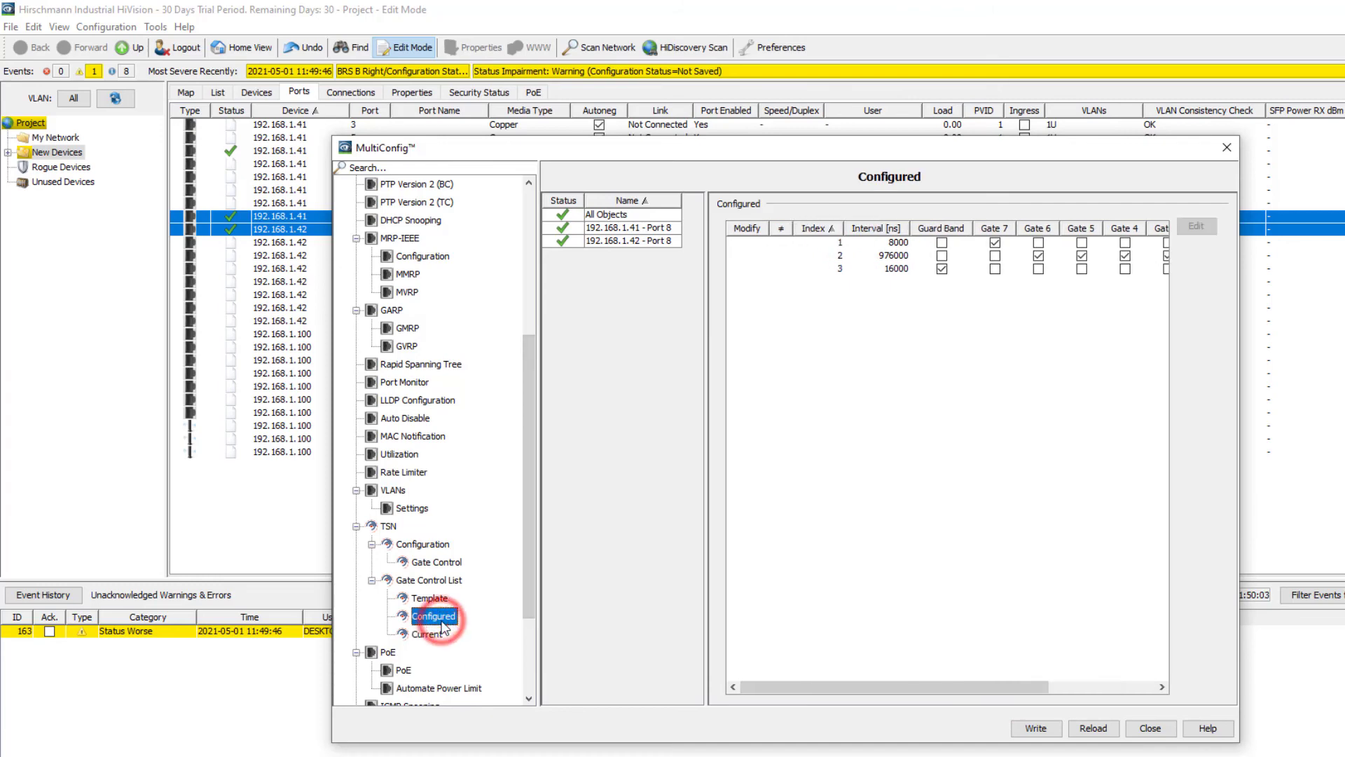
pyautogui.click(995, 241)
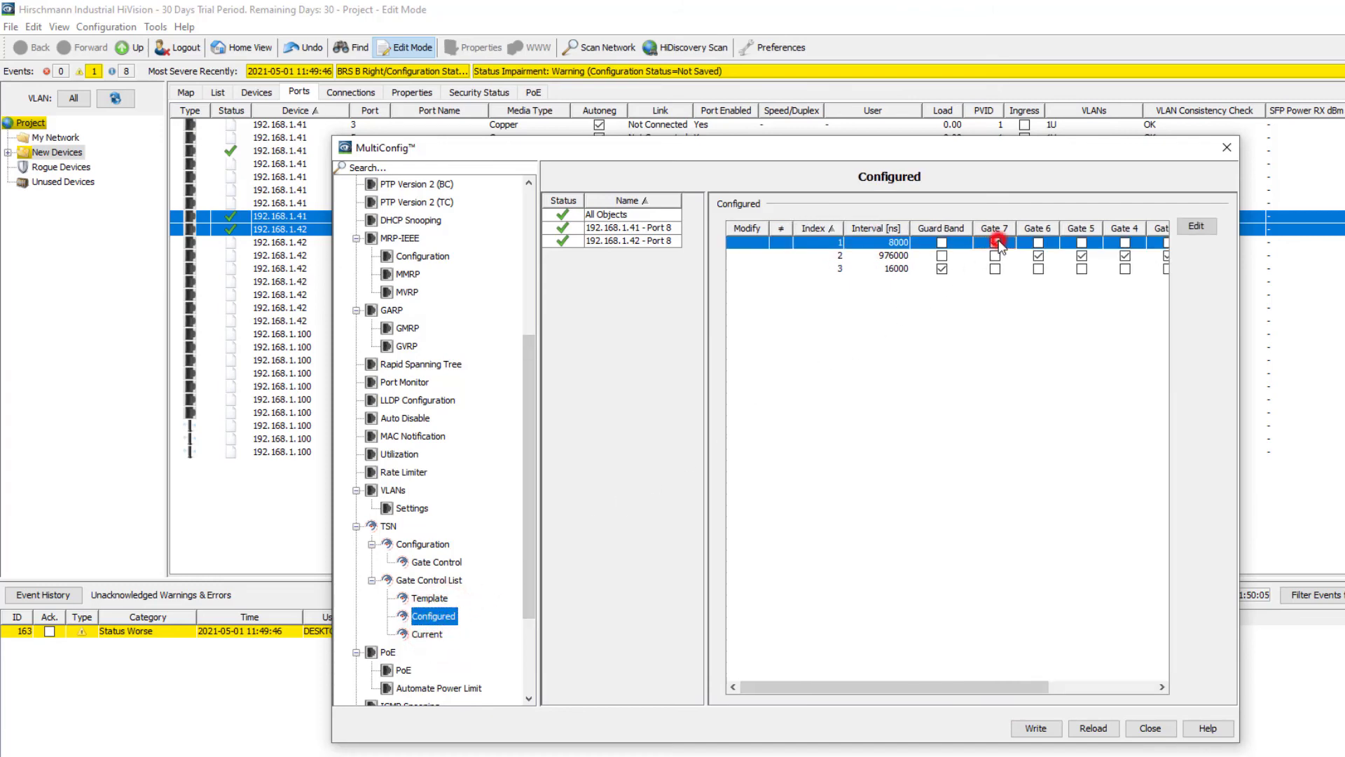
pyautogui.click(1196, 226)
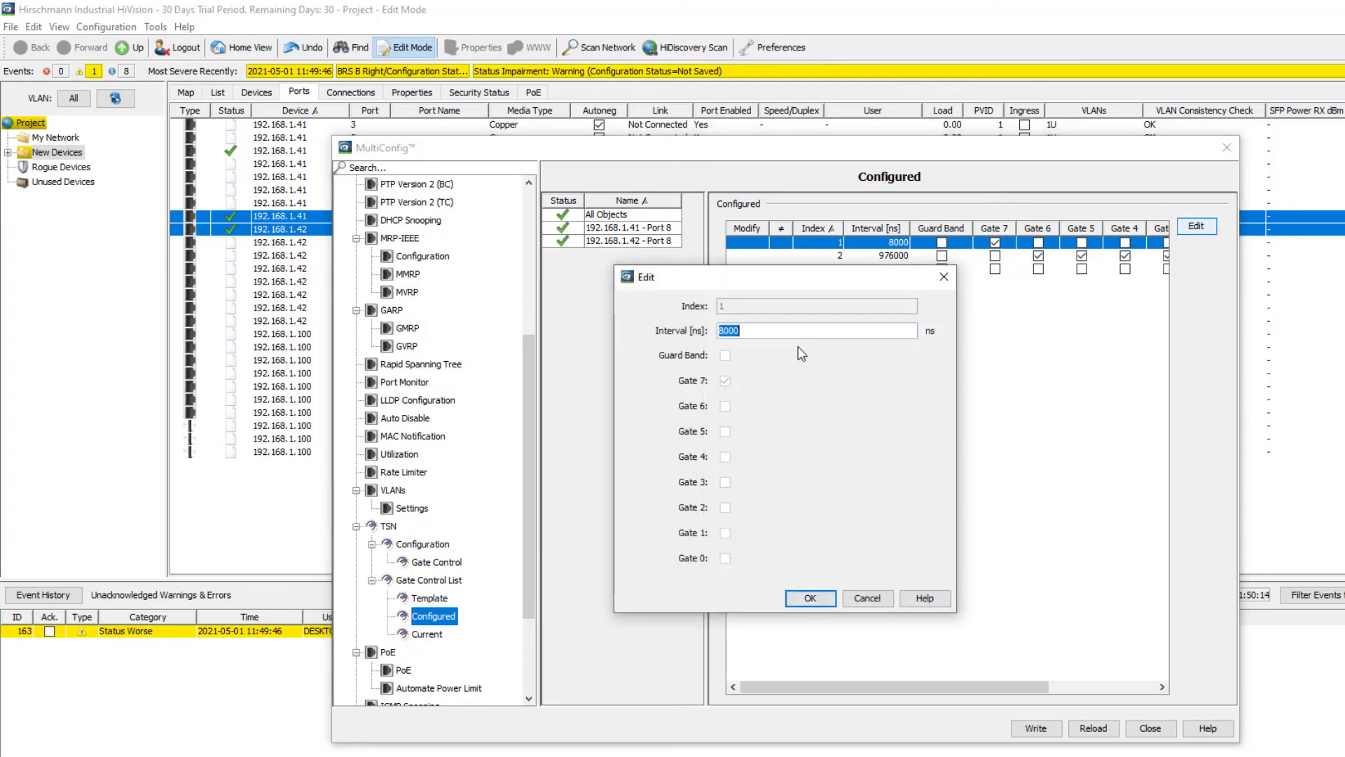
pyautogui.write('300000')
pyautogui.click(815, 597)
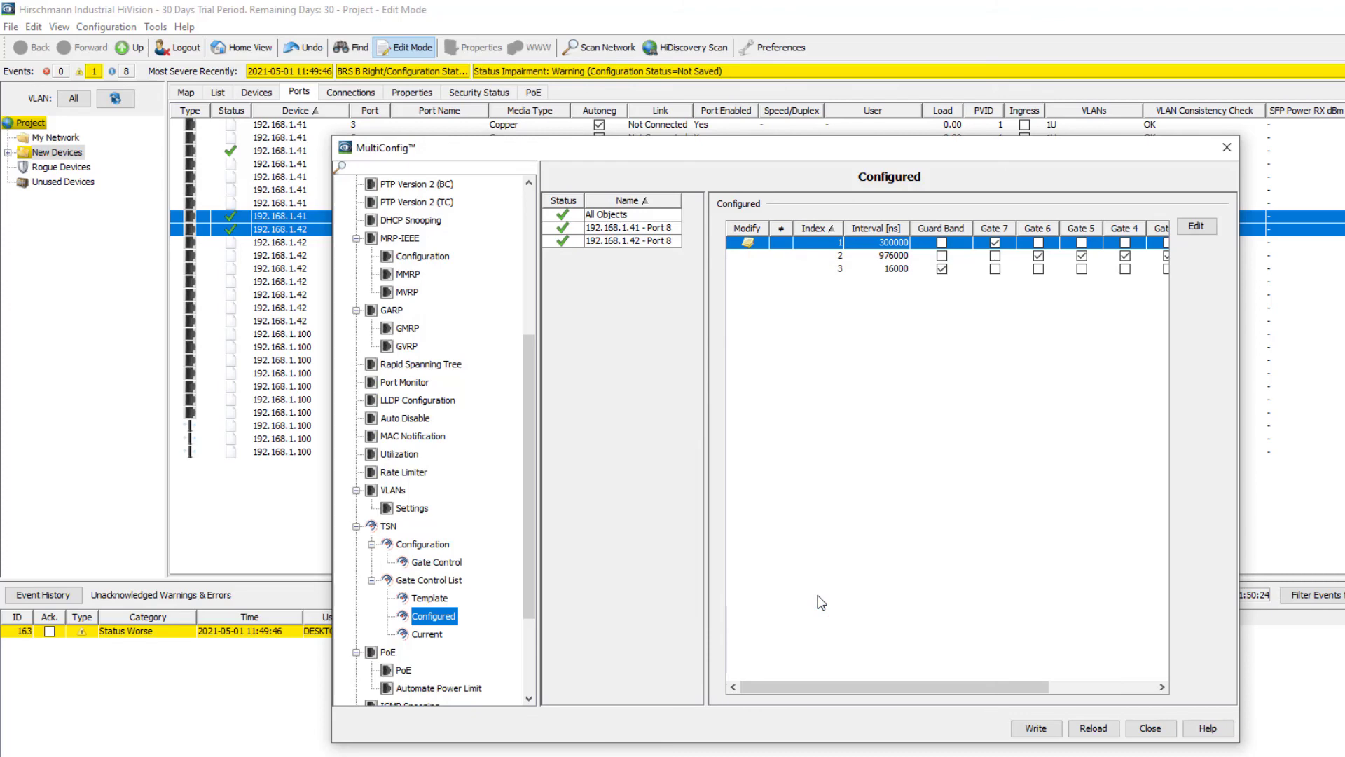
pyautogui.click(1025, 730)
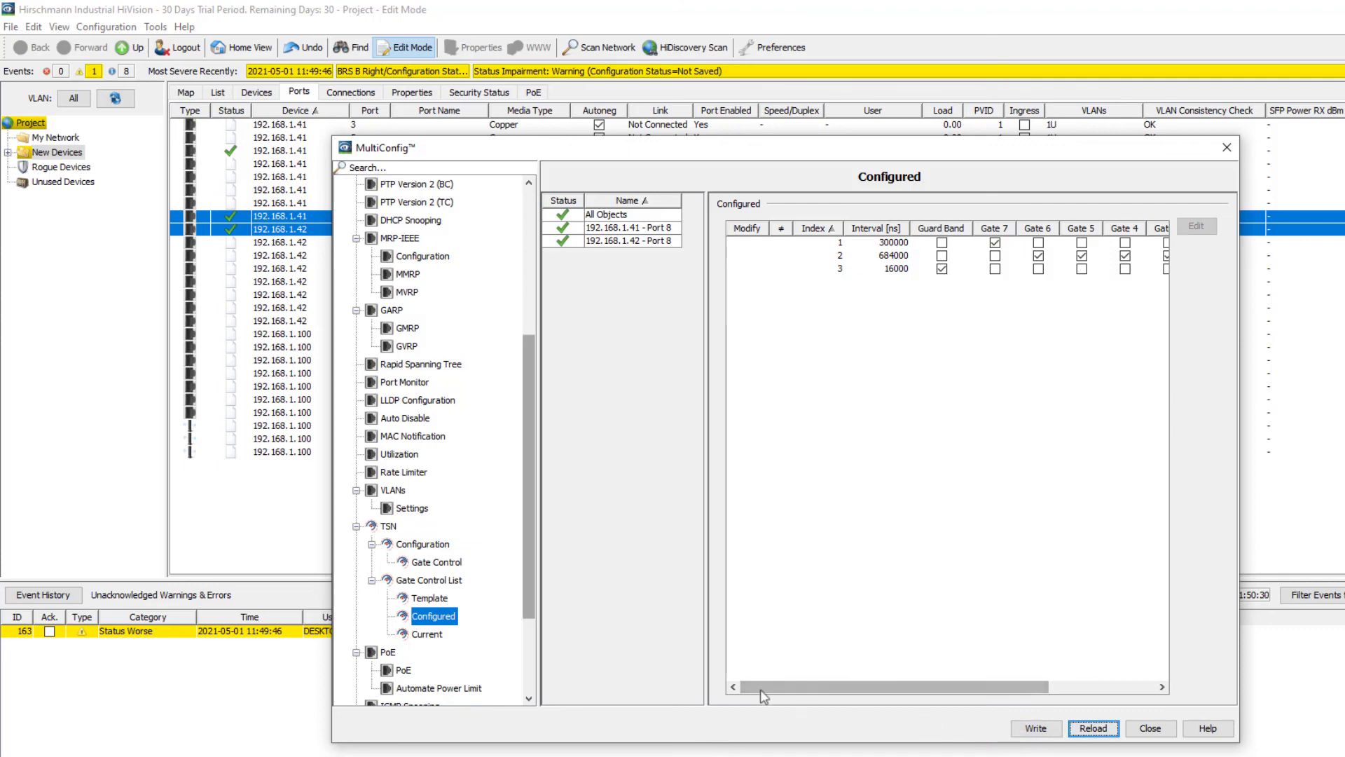
pyautogui.click(419, 635)
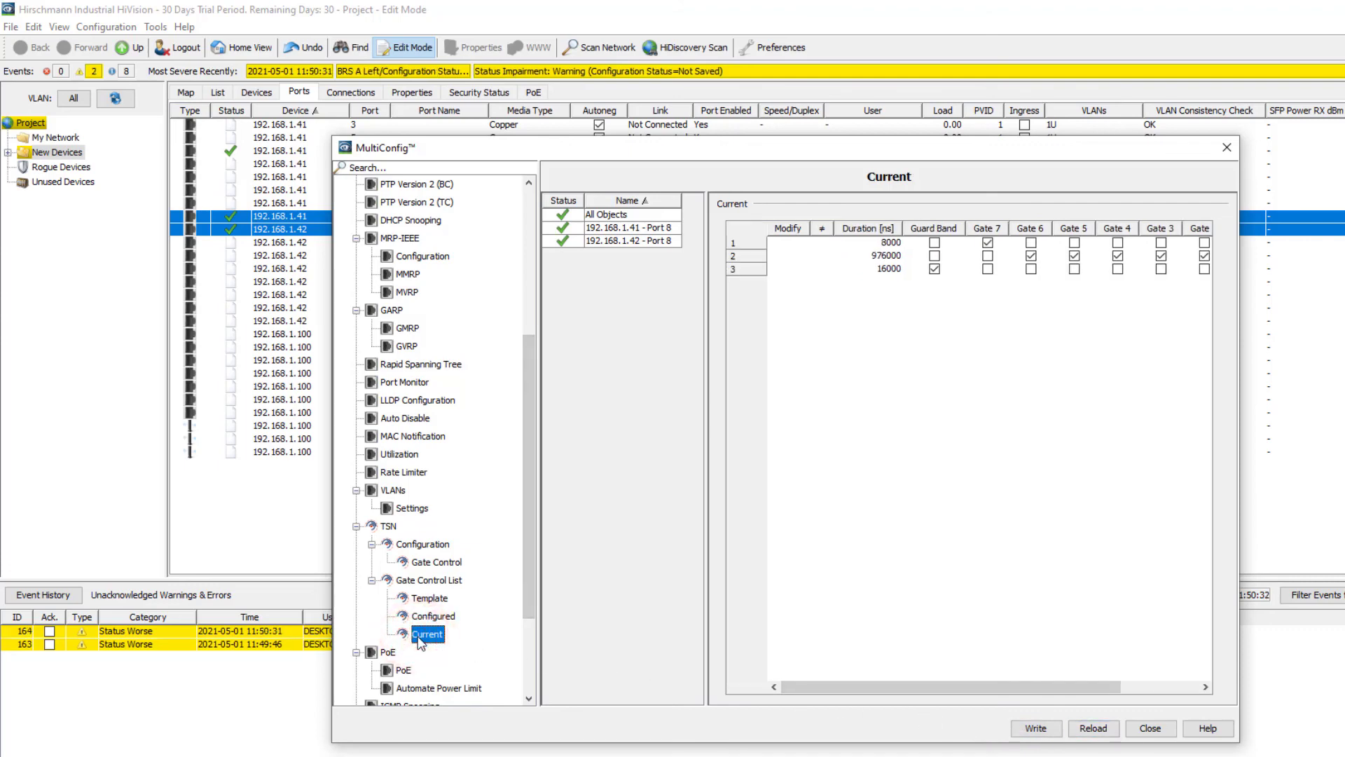
# Step: Reload the Current gate control list from both switches
pyautogui.click(1086, 729)
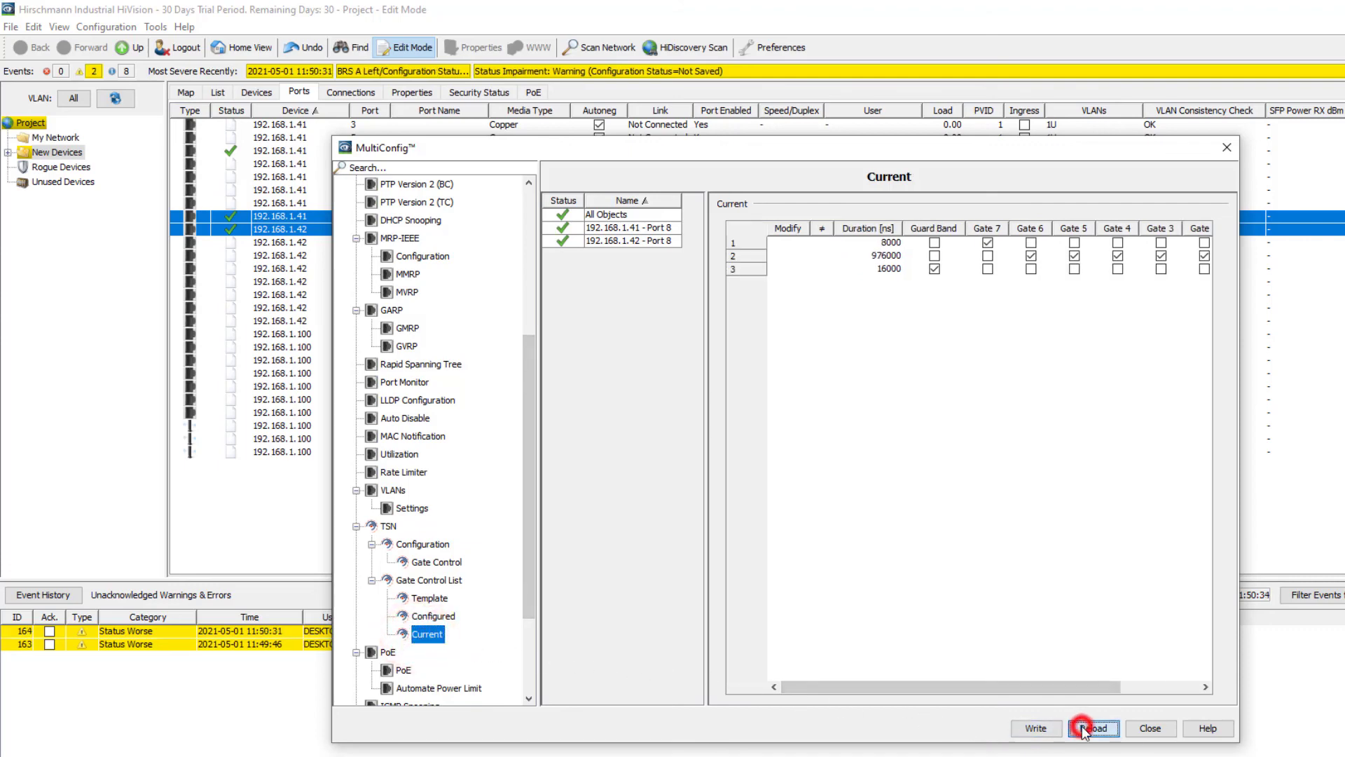